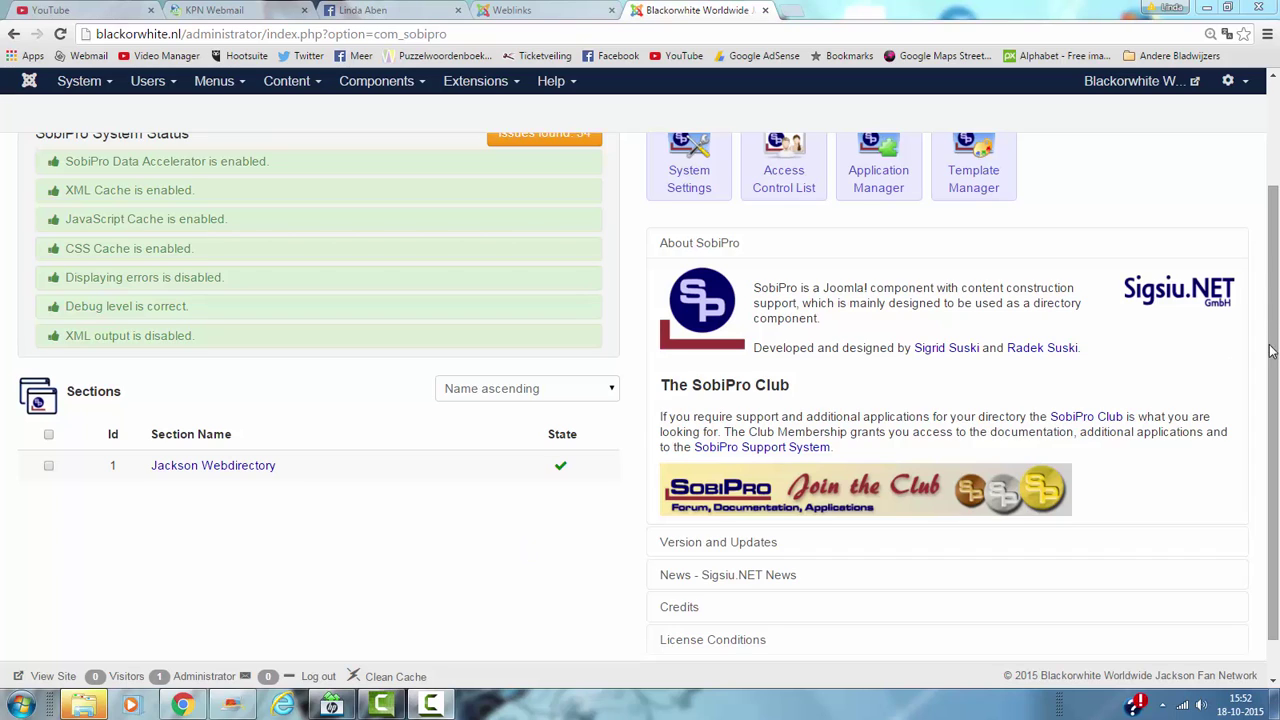
Step: Look over the site's public Weblinks page, then return to the SobiPro control panel
drag(1272, 350, 1274, 252)
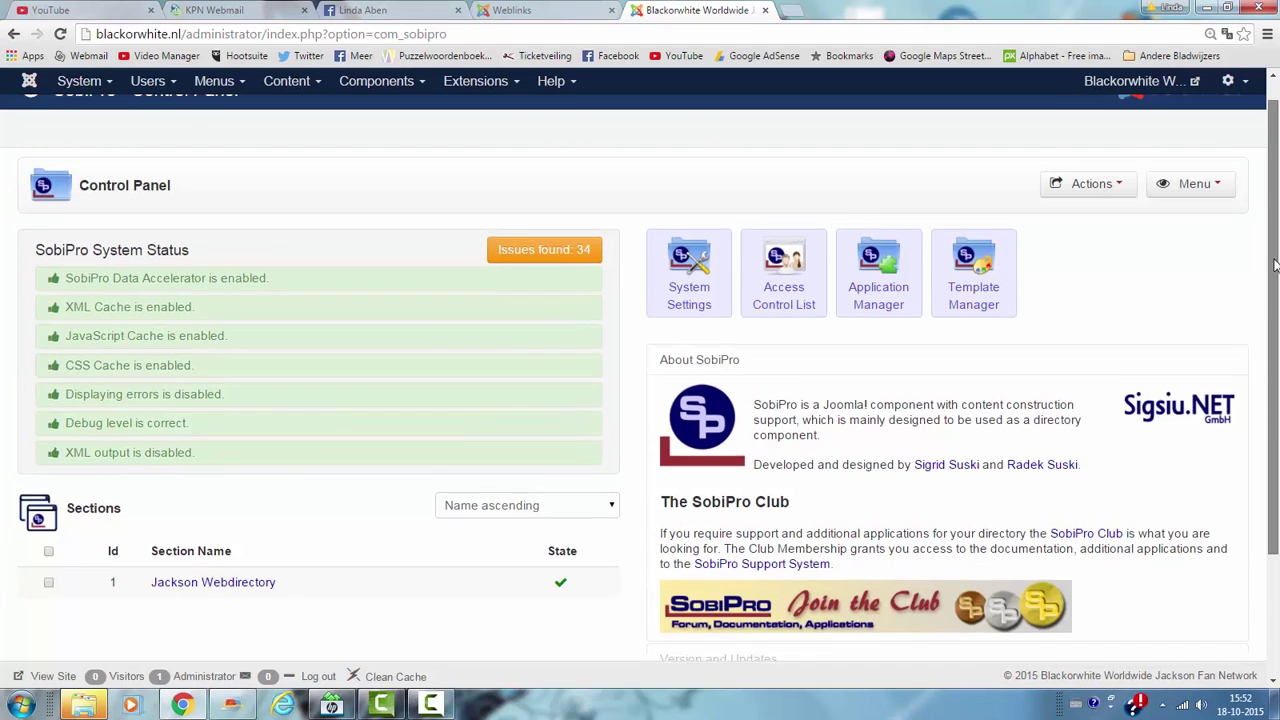
scroll(858, 243, down, 1)
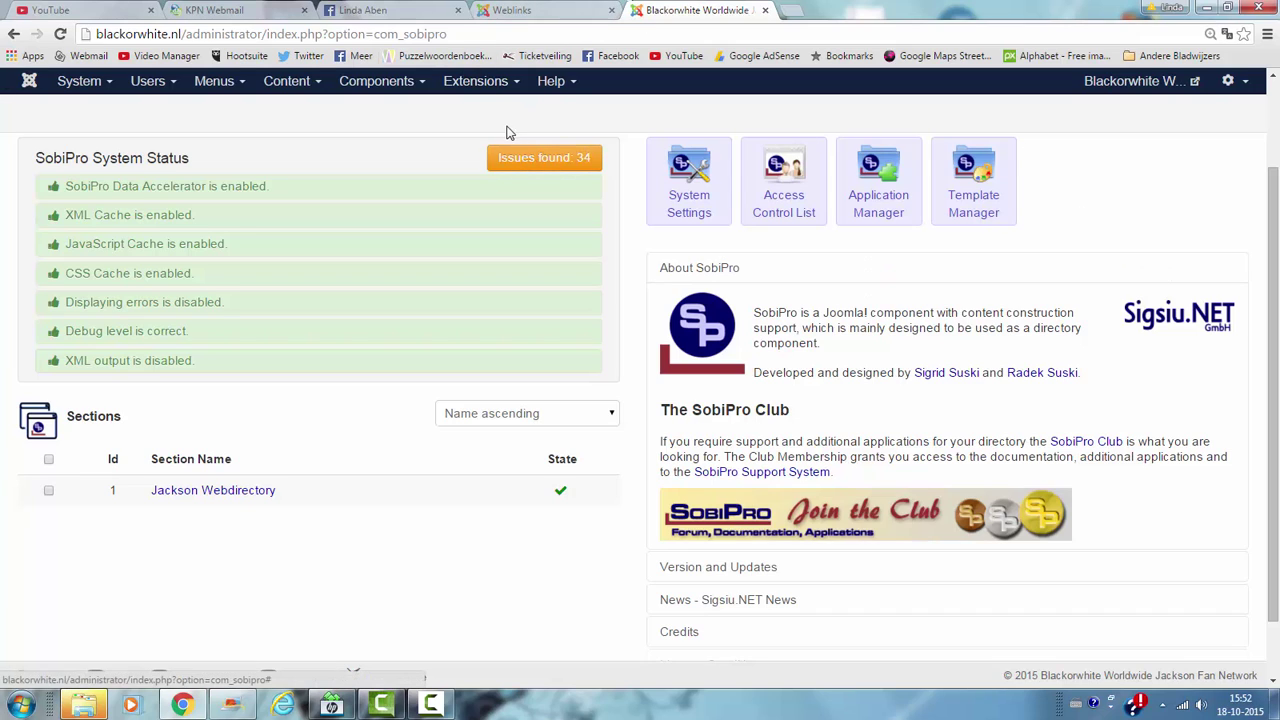
click(512, 10)
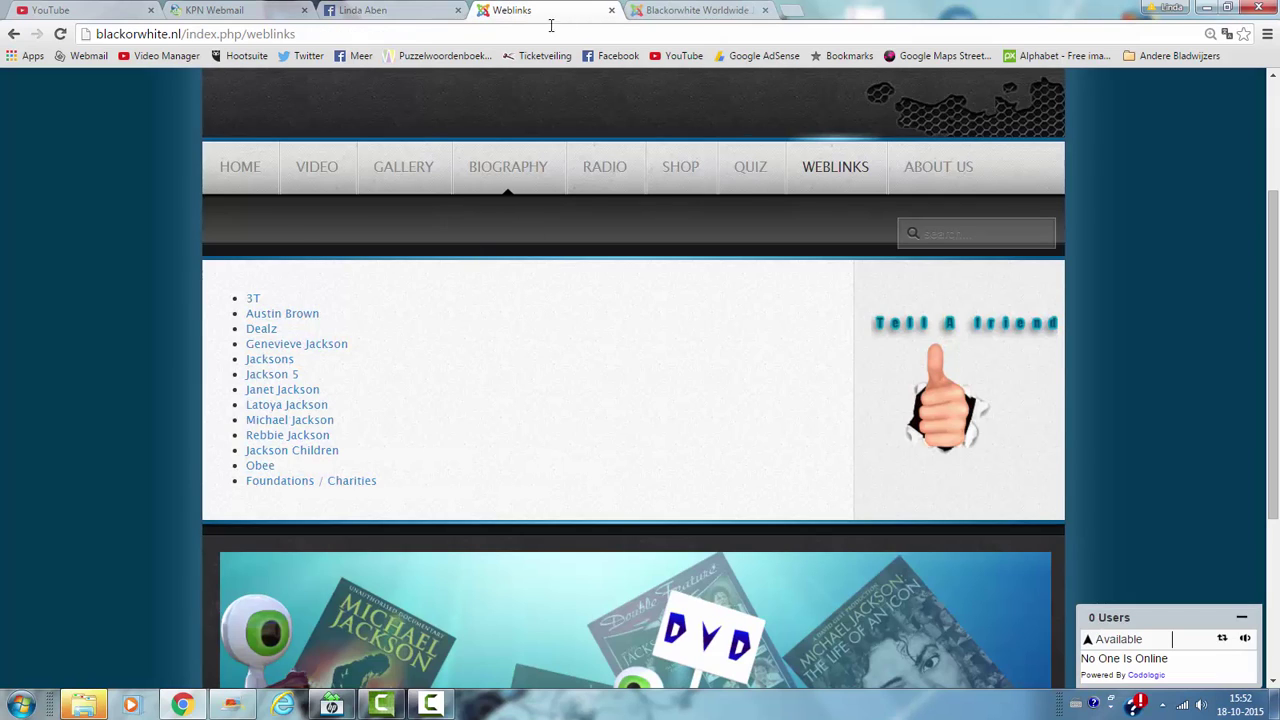
click(686, 12)
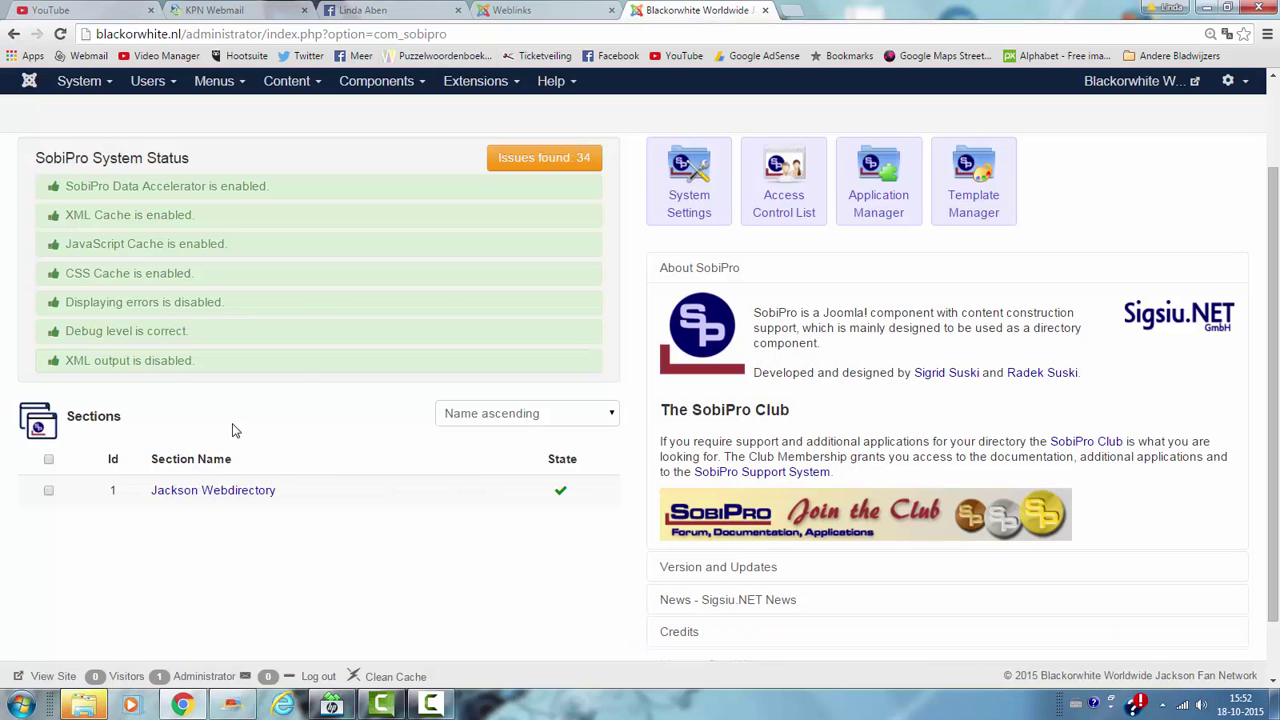
Step: Open the Jackson Webdirectory section and bring up the Category actions menu
click(227, 499)
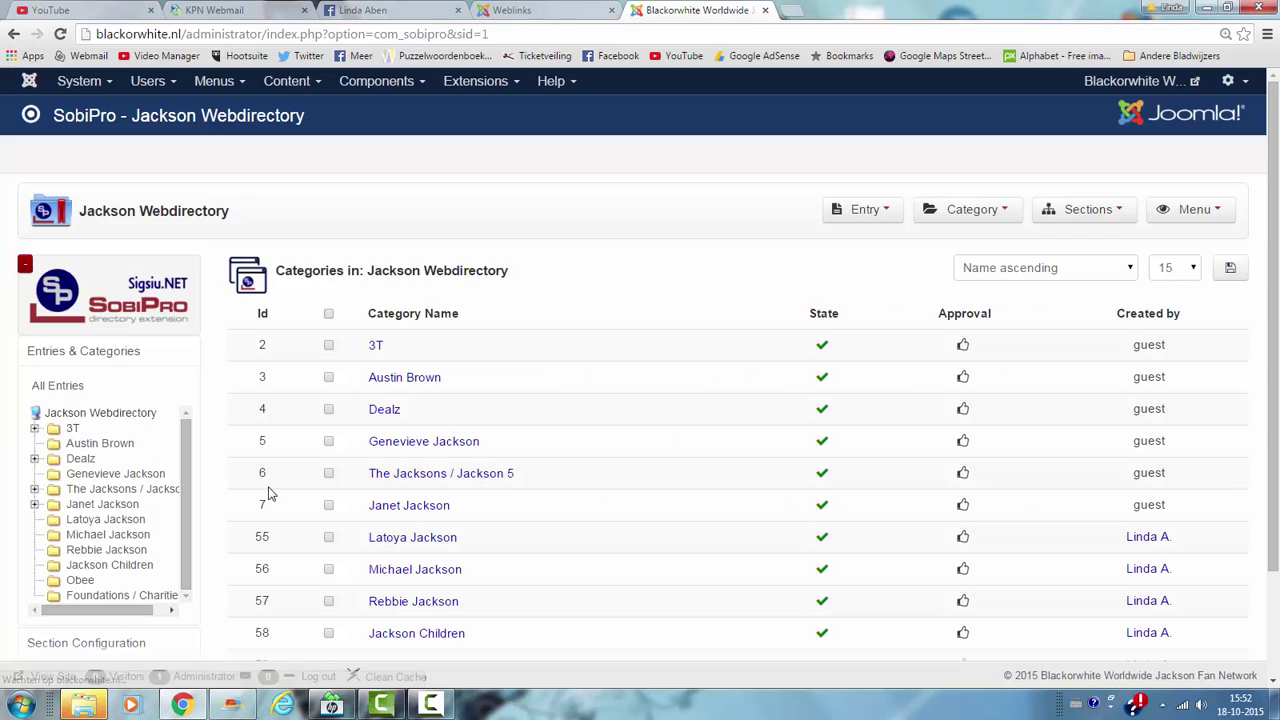
scroll(1275, 415, down, 2)
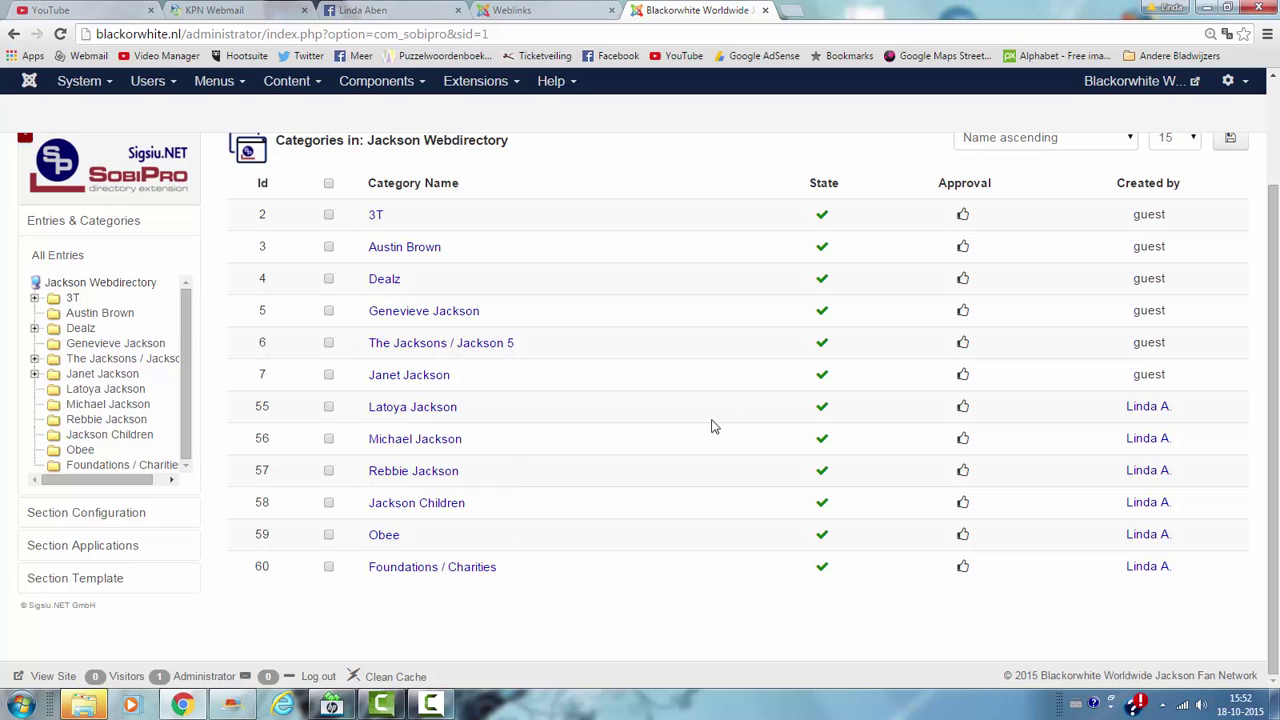
scroll(1262, 281, up, 2)
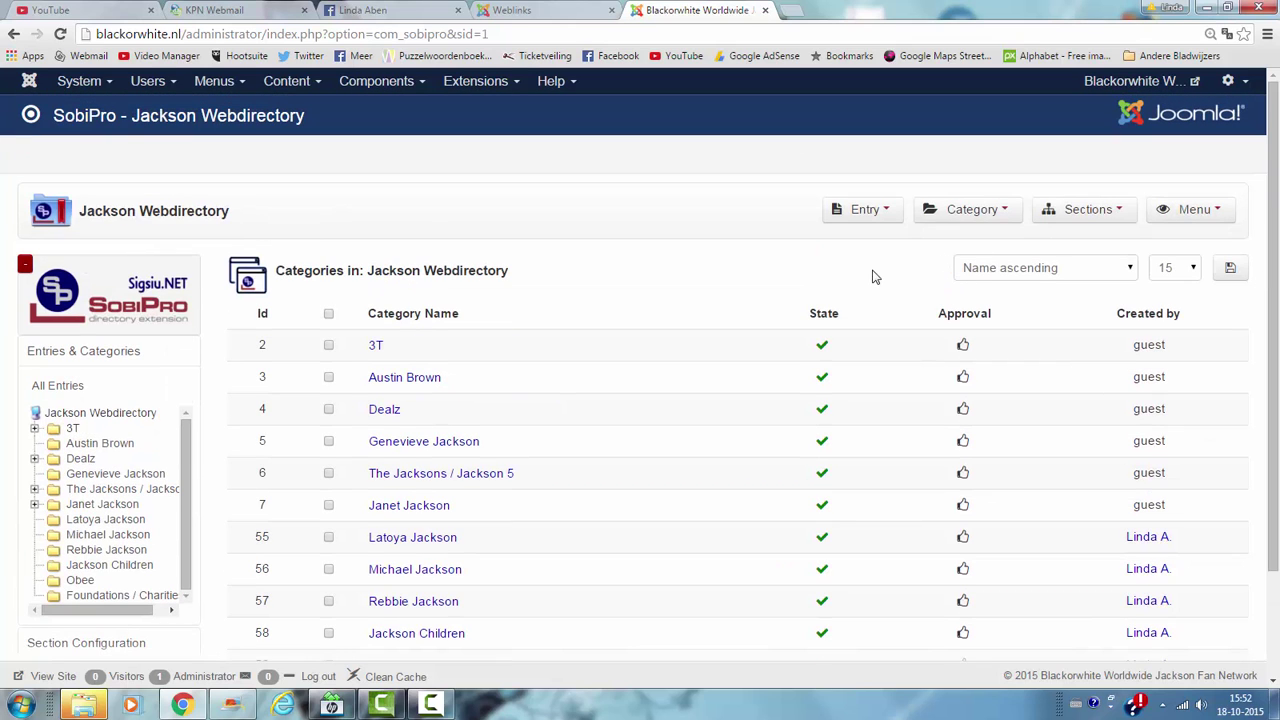
click(985, 220)
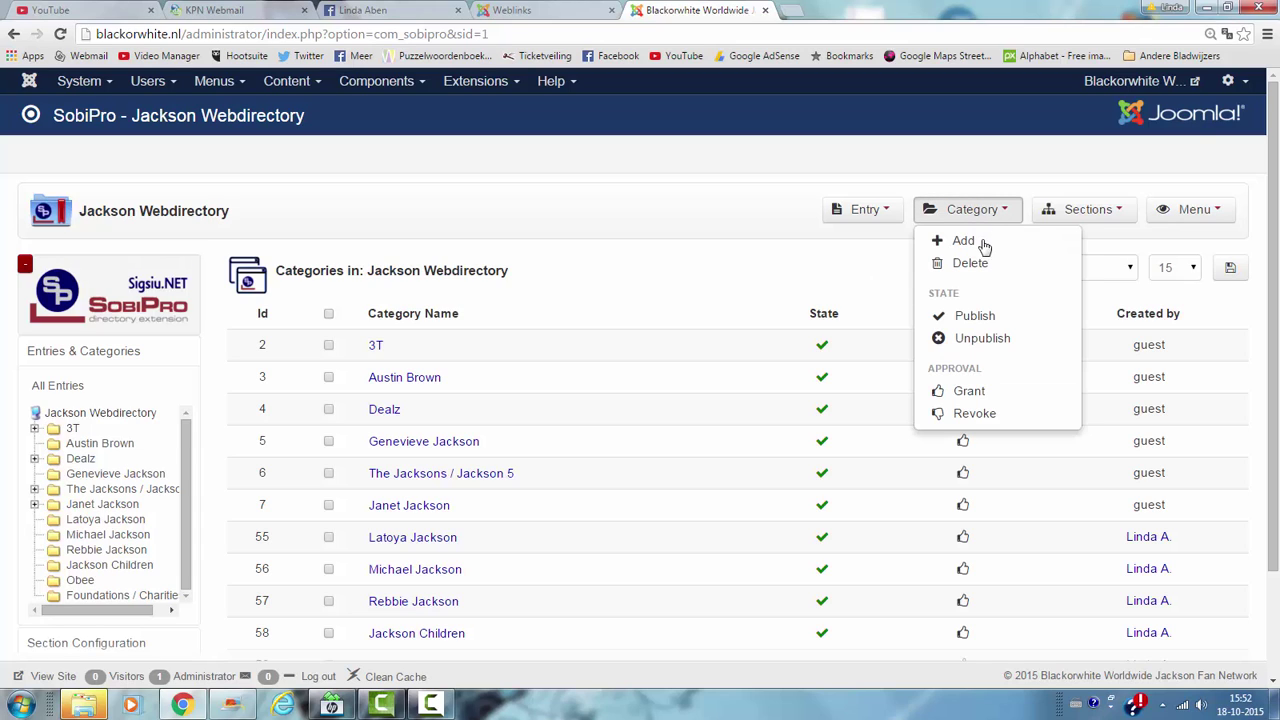
Step: Add a category named 'Just a test' (alias justatest) and save it
click(983, 243)
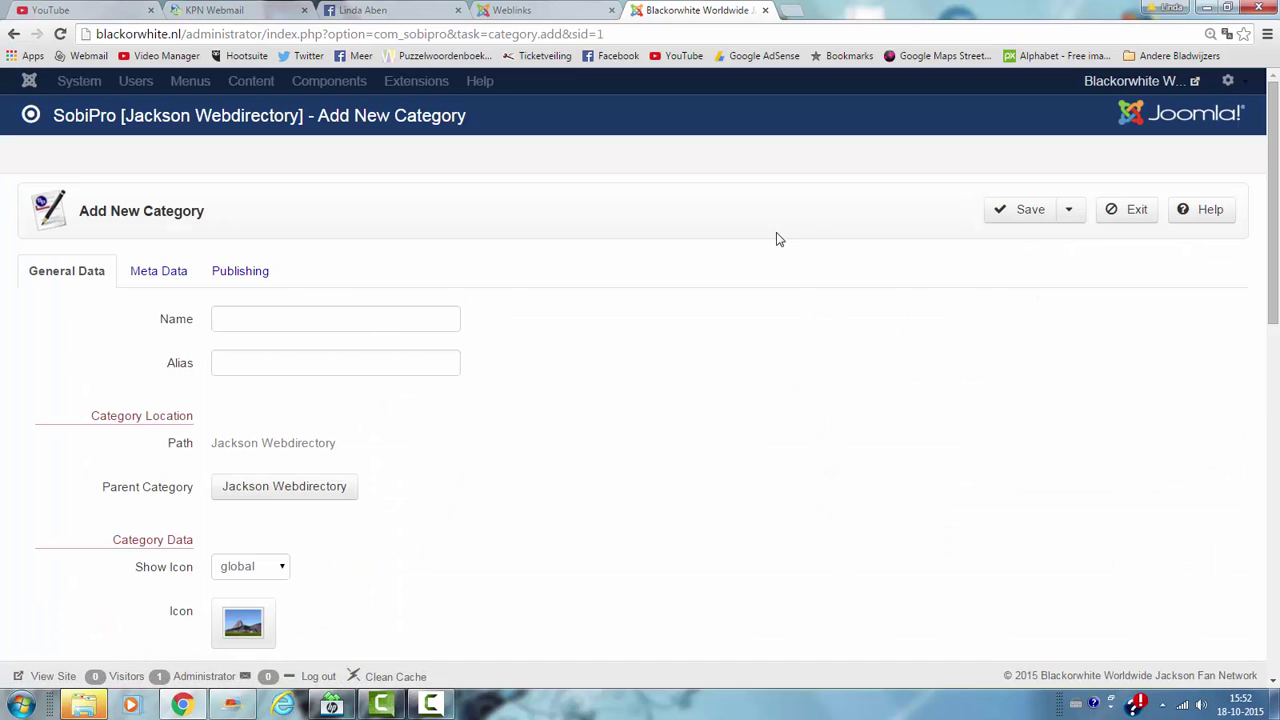
click(302, 309)
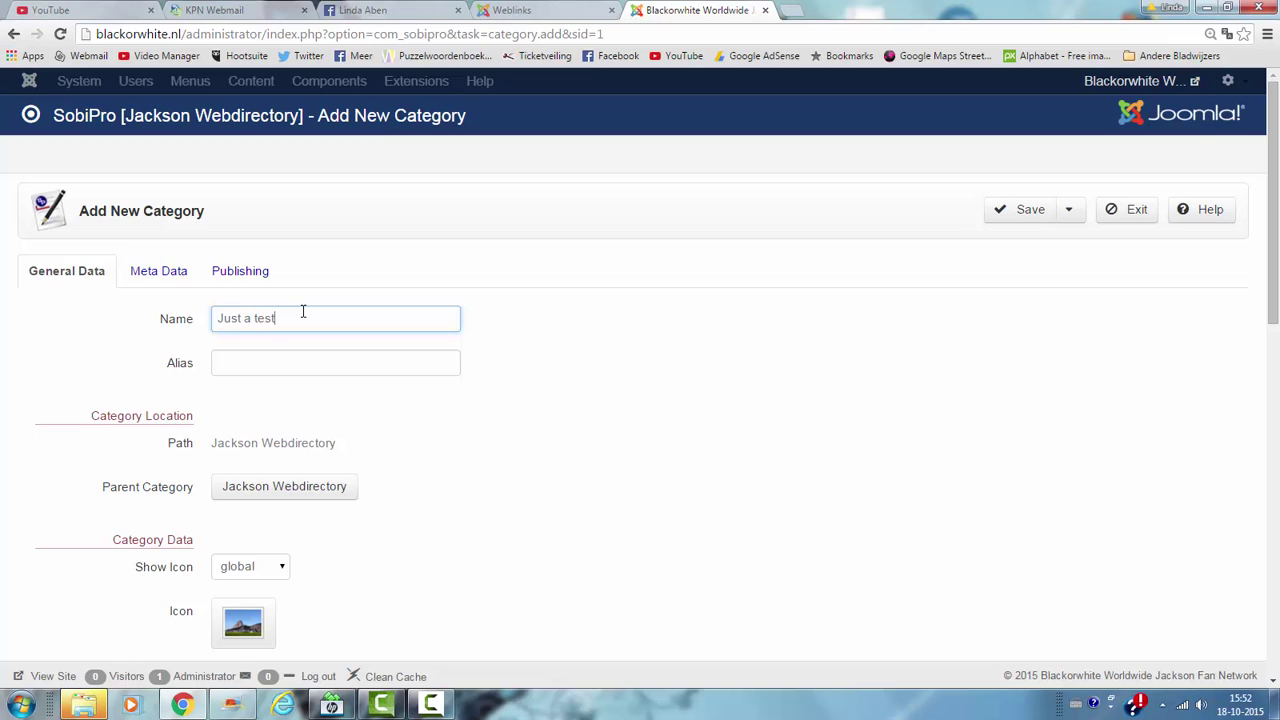
click(262, 363)
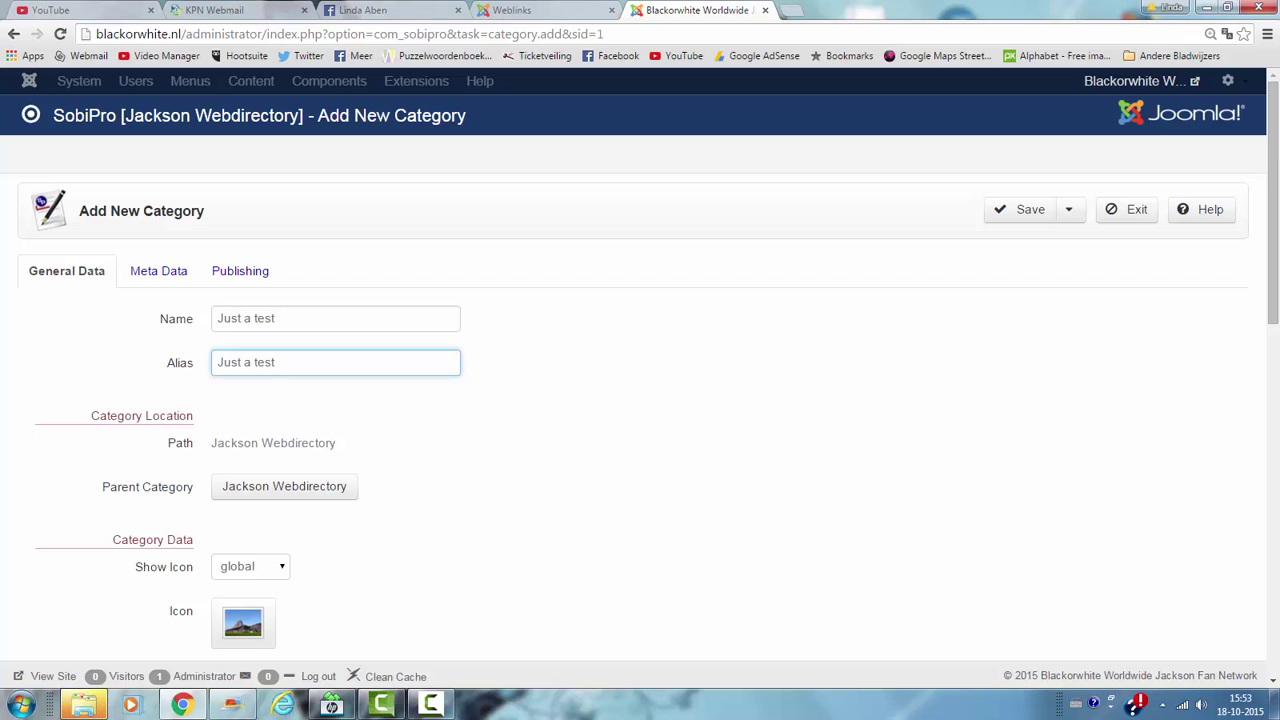
scroll(1272, 270, down, 2)
scroll(1272, 270, up, 2)
click(1033, 216)
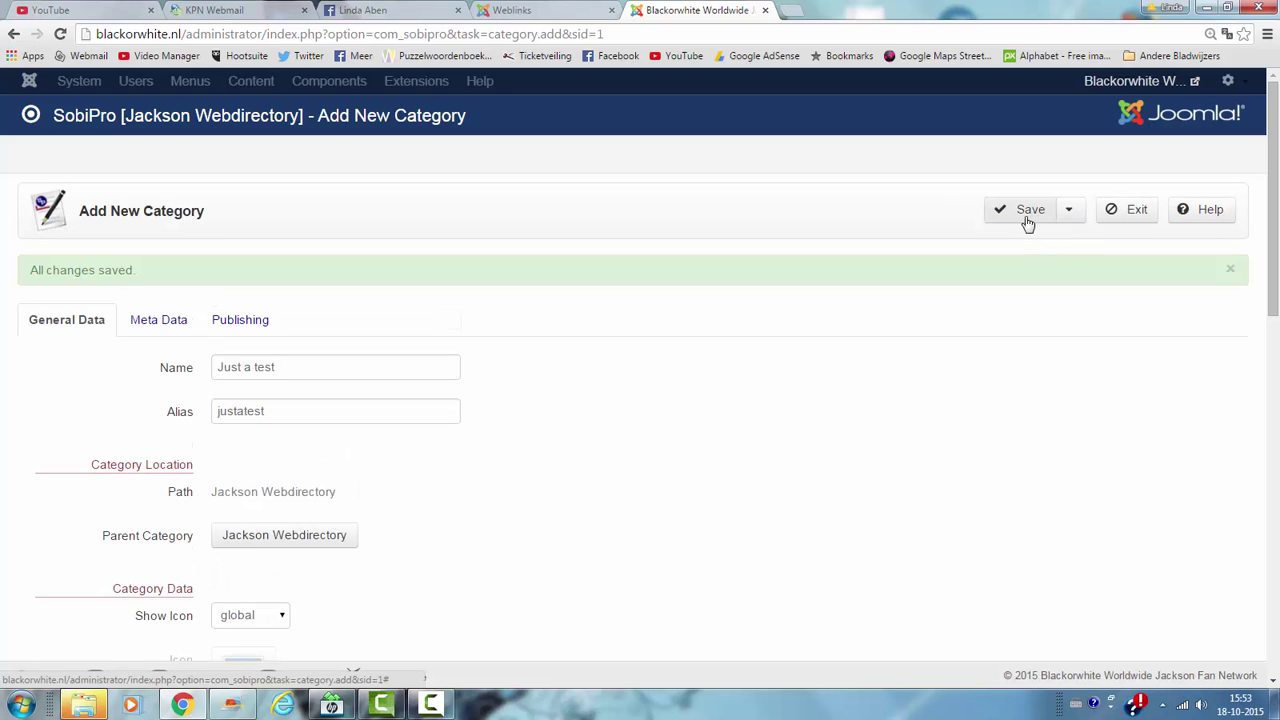
drag(1277, 260, 1277, 140)
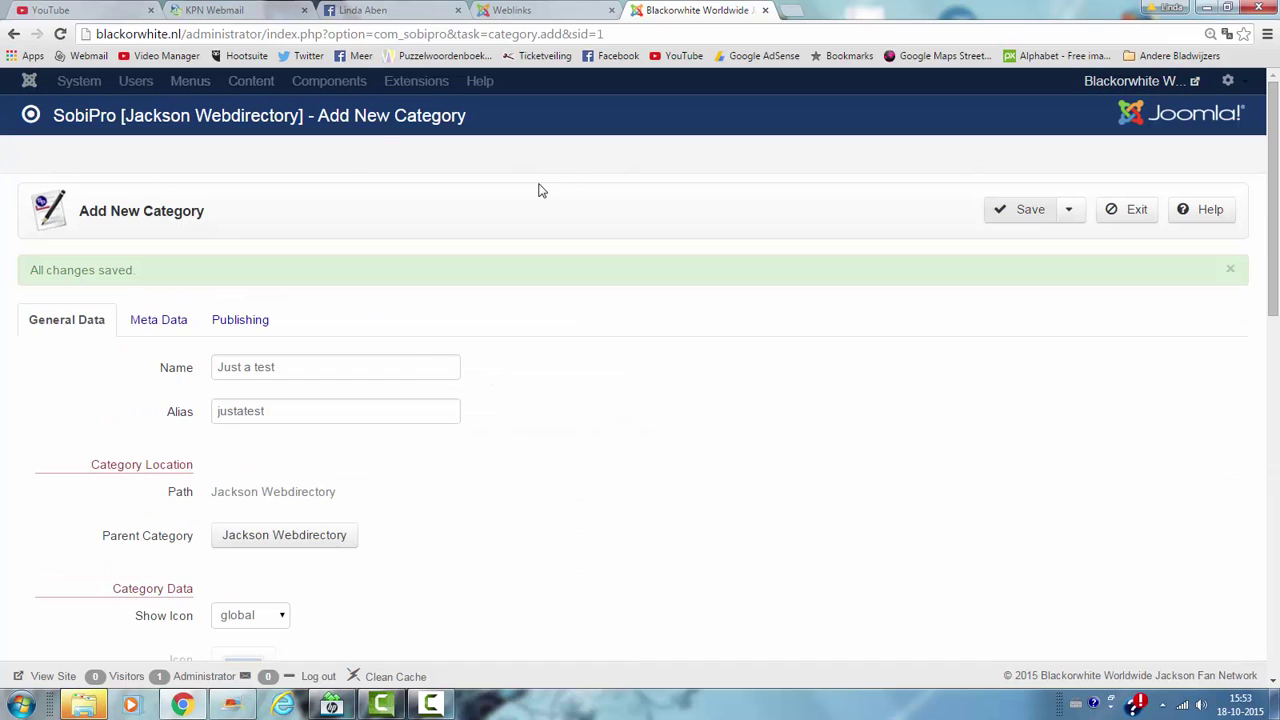
Step: Reopen 'Just a test' from the category list, save it again and exit to the list
click(1110, 211)
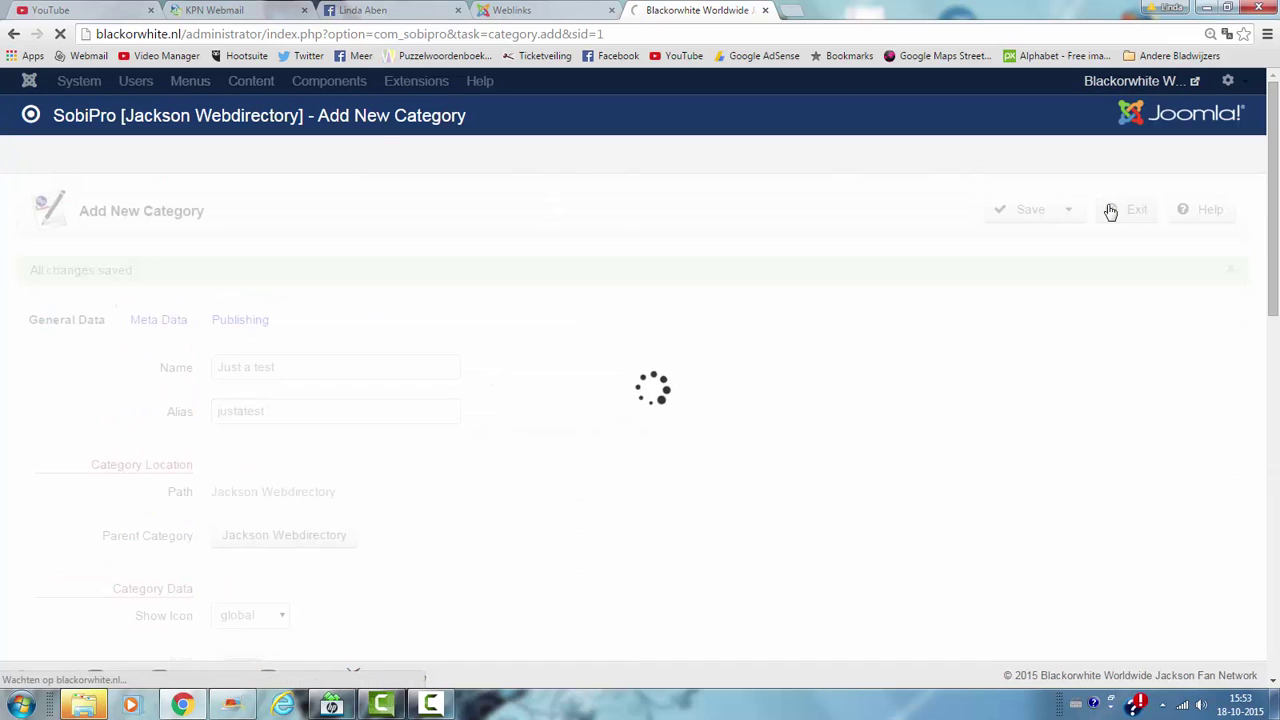
drag(1275, 287, 1275, 405)
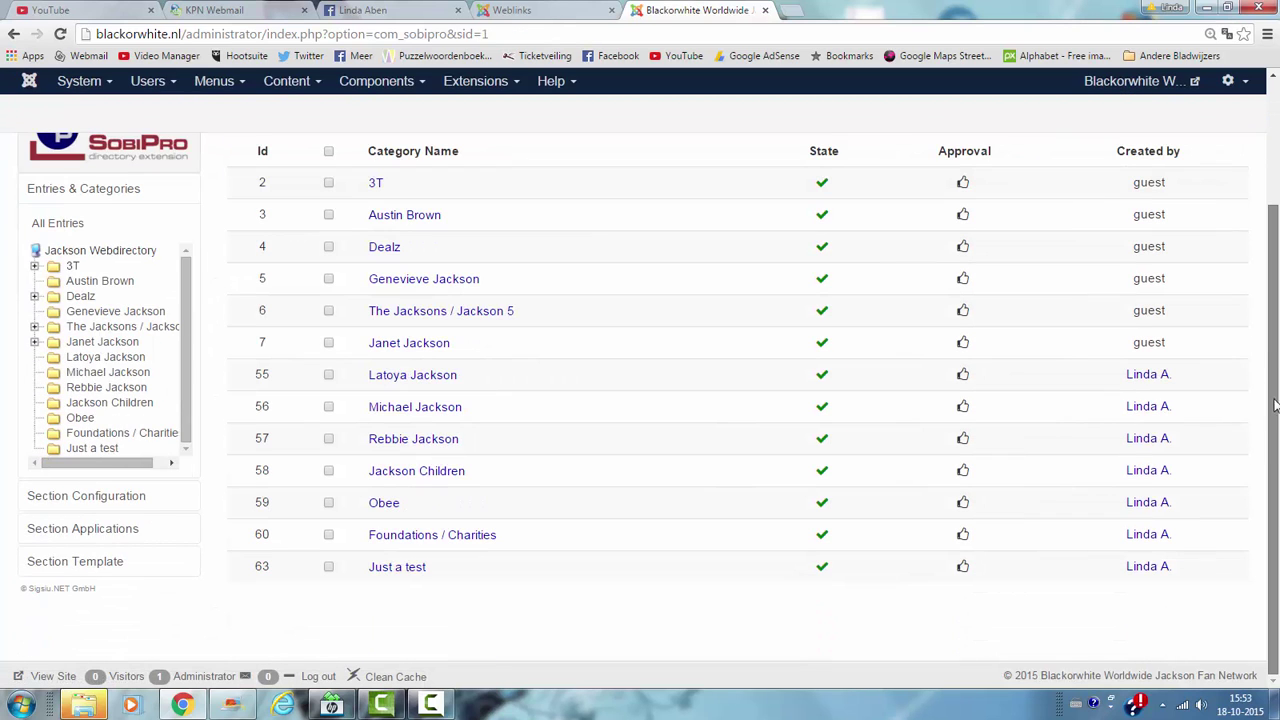
click(403, 566)
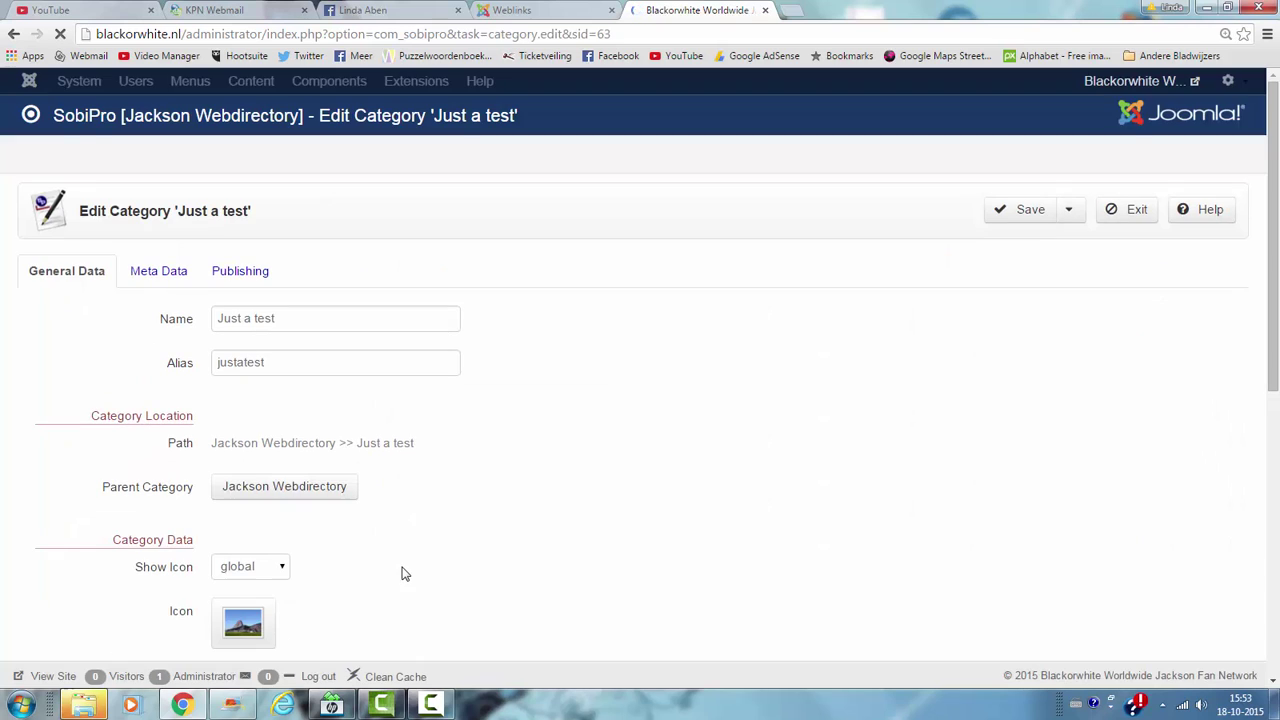
drag(1273, 250, 1276, 474)
scroll(1268, 400, up, 4)
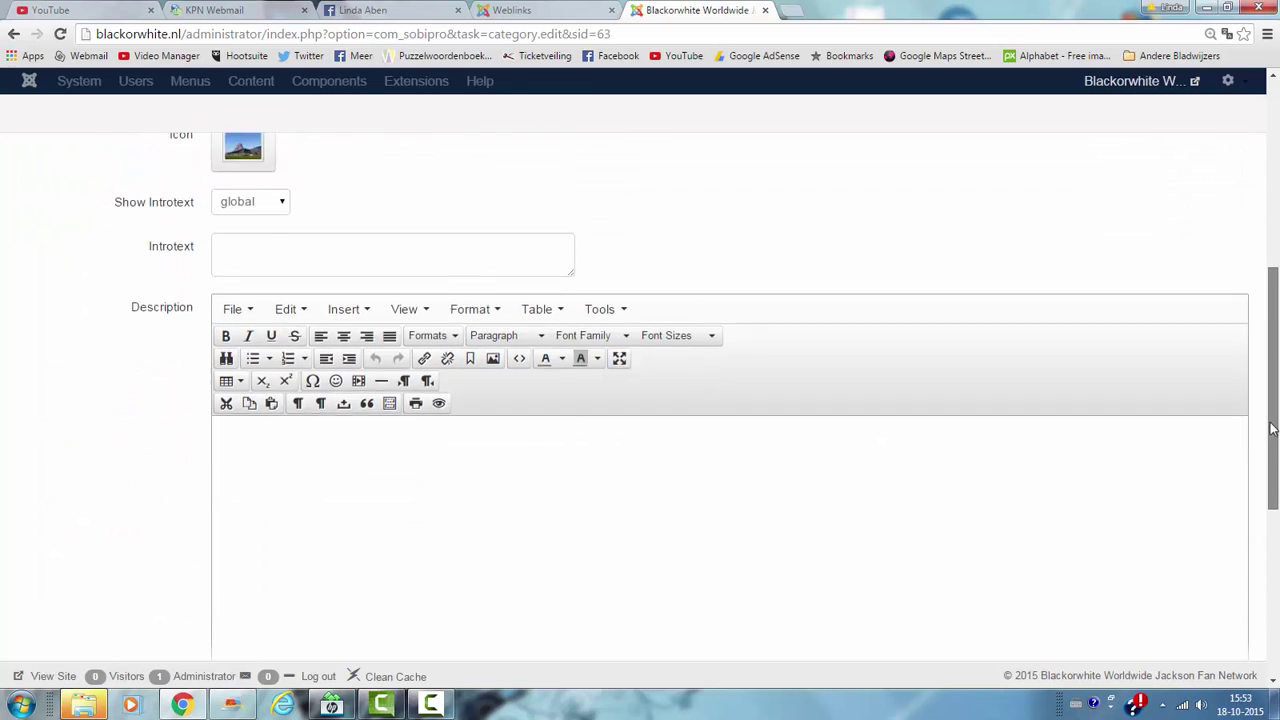
scroll(1250, 290, up, 3)
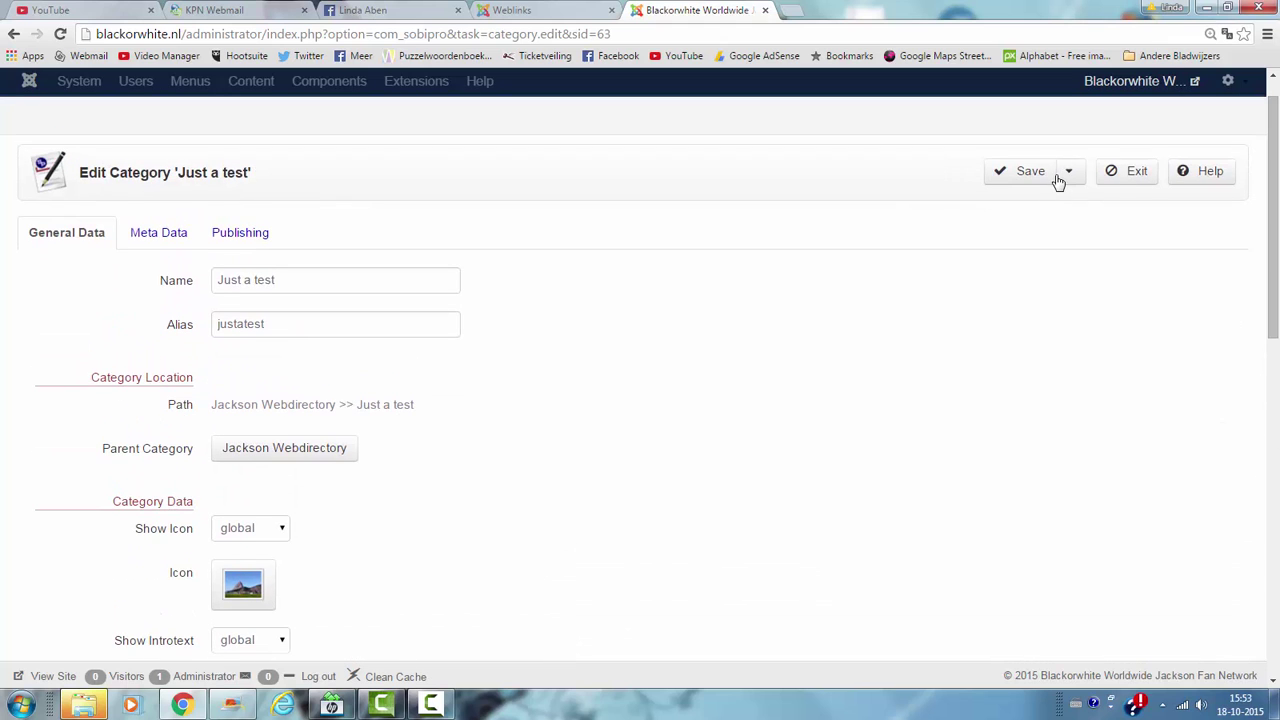
click(1040, 177)
click(1110, 175)
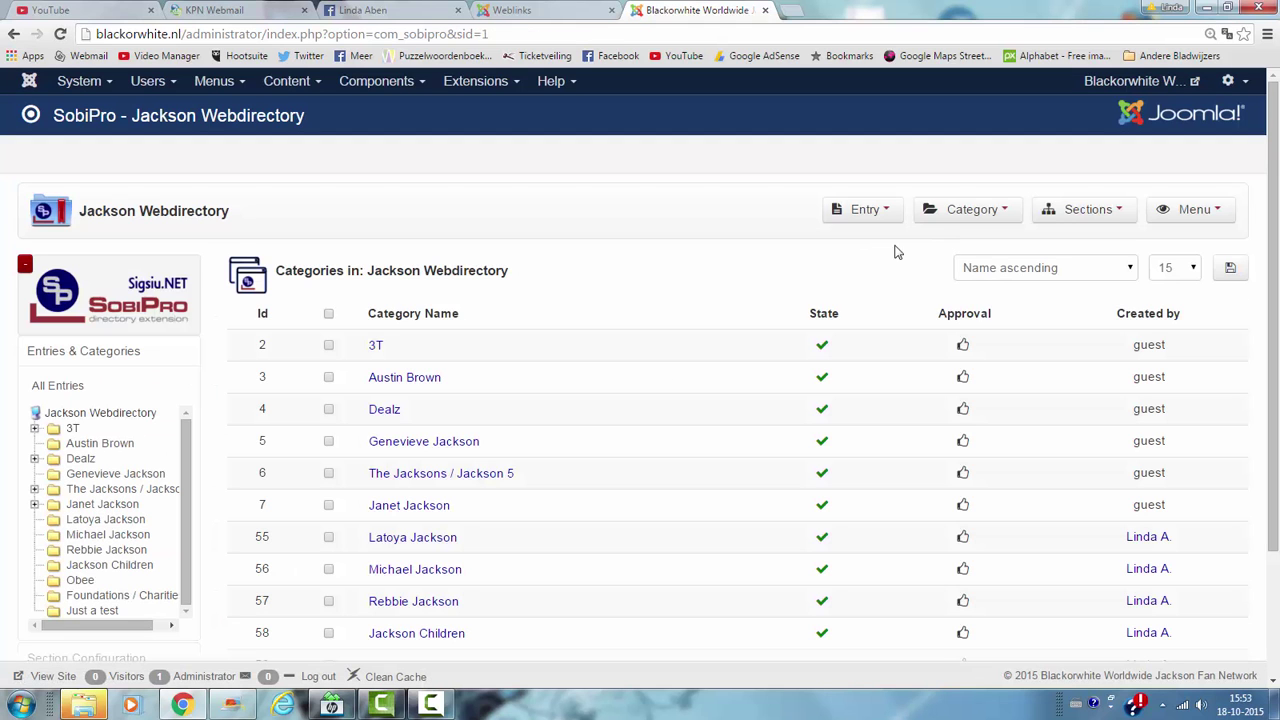
Step: Start a new category and set its parent category to Just a test
click(895, 210)
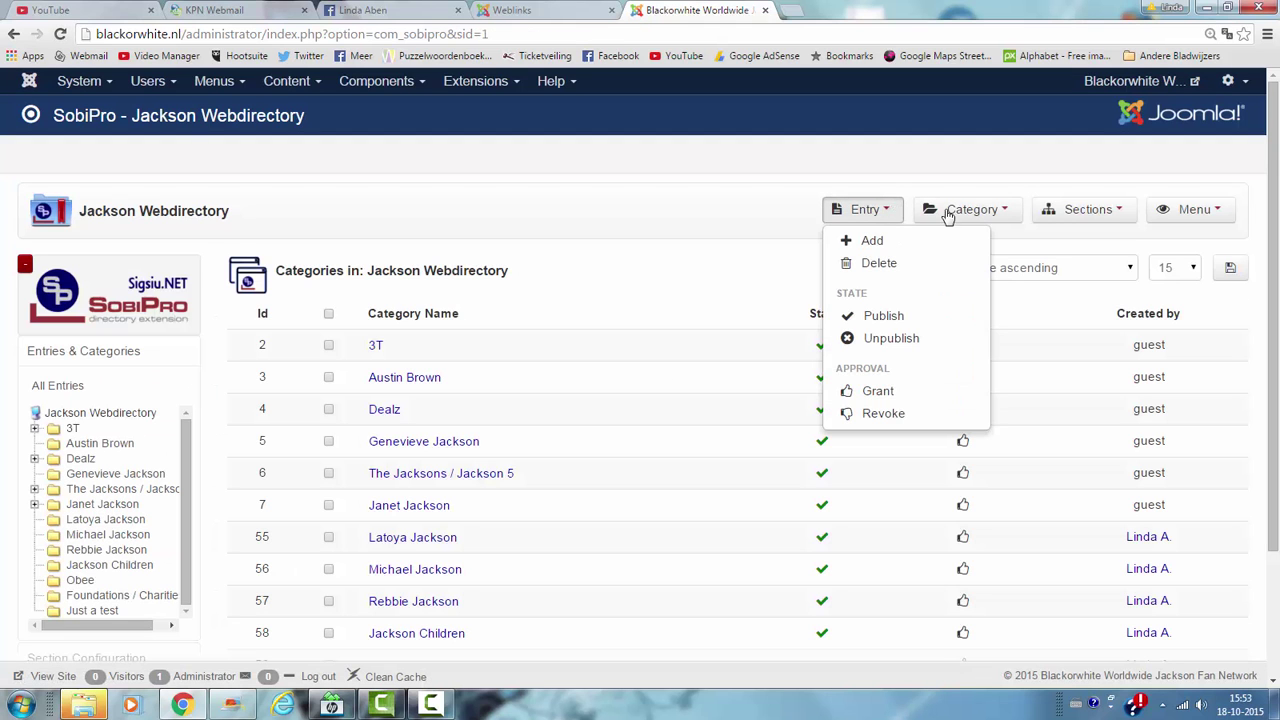
click(1000, 213)
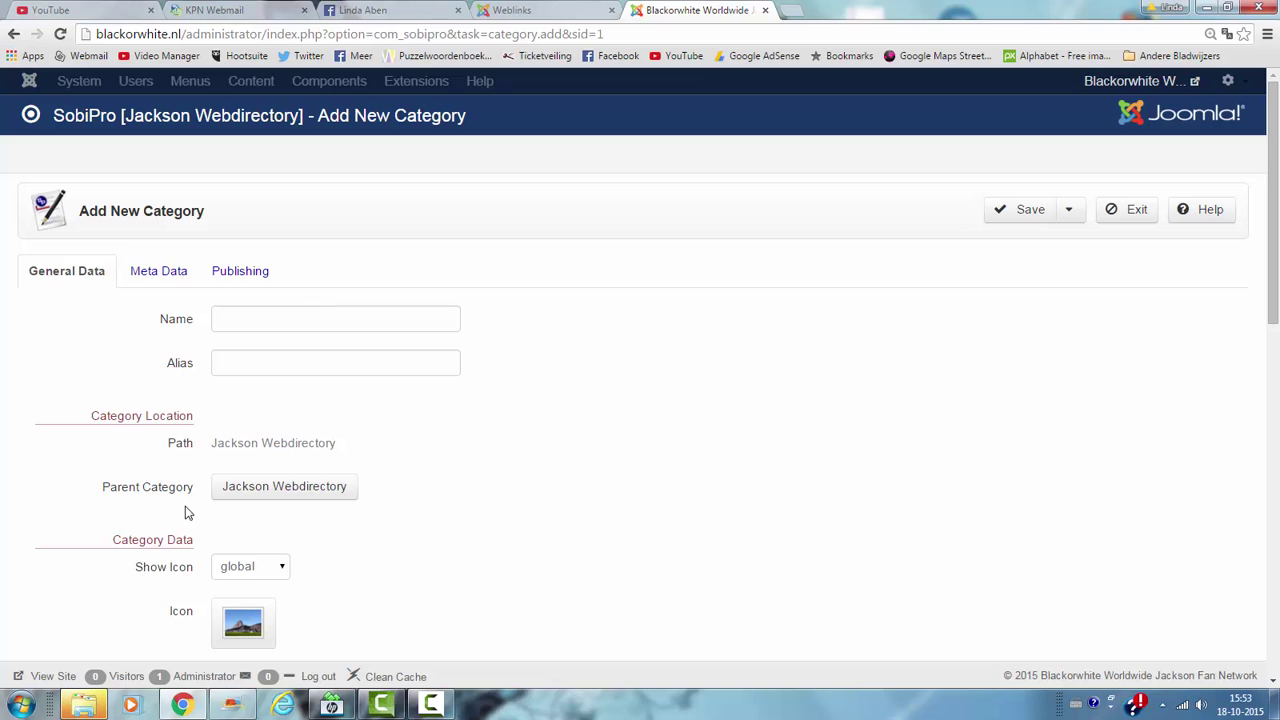
click(341, 496)
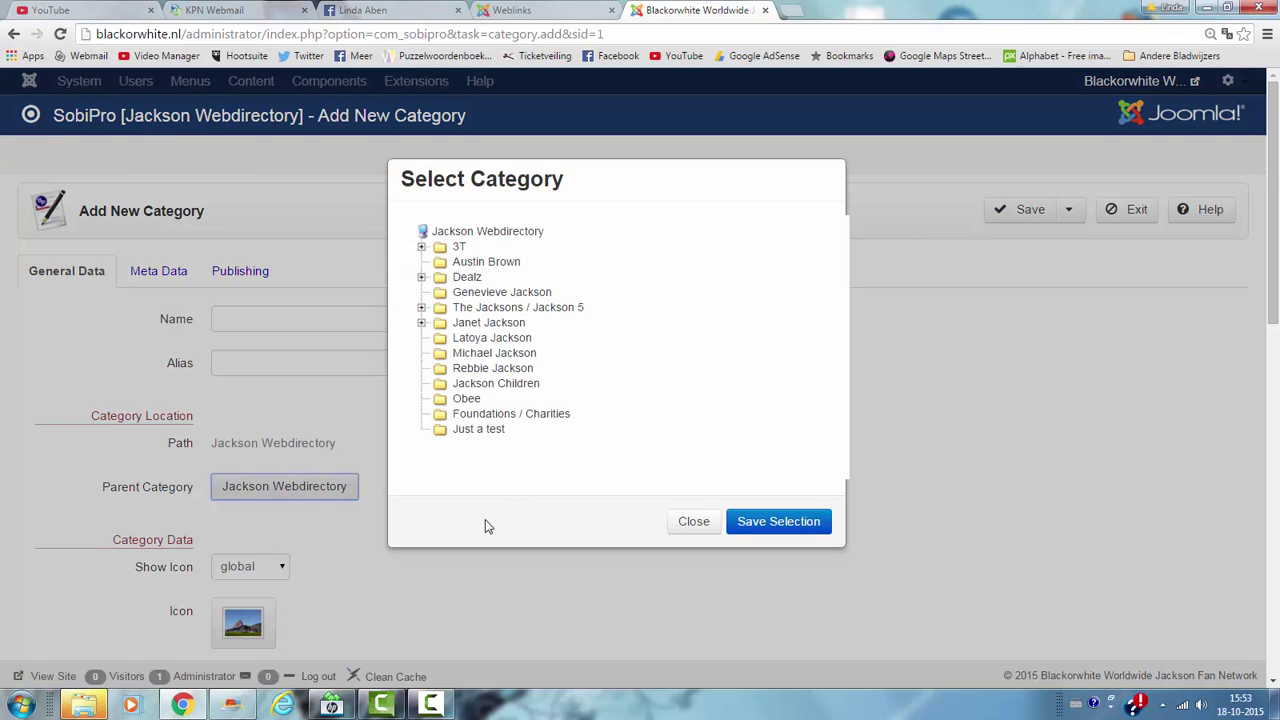
click(484, 432)
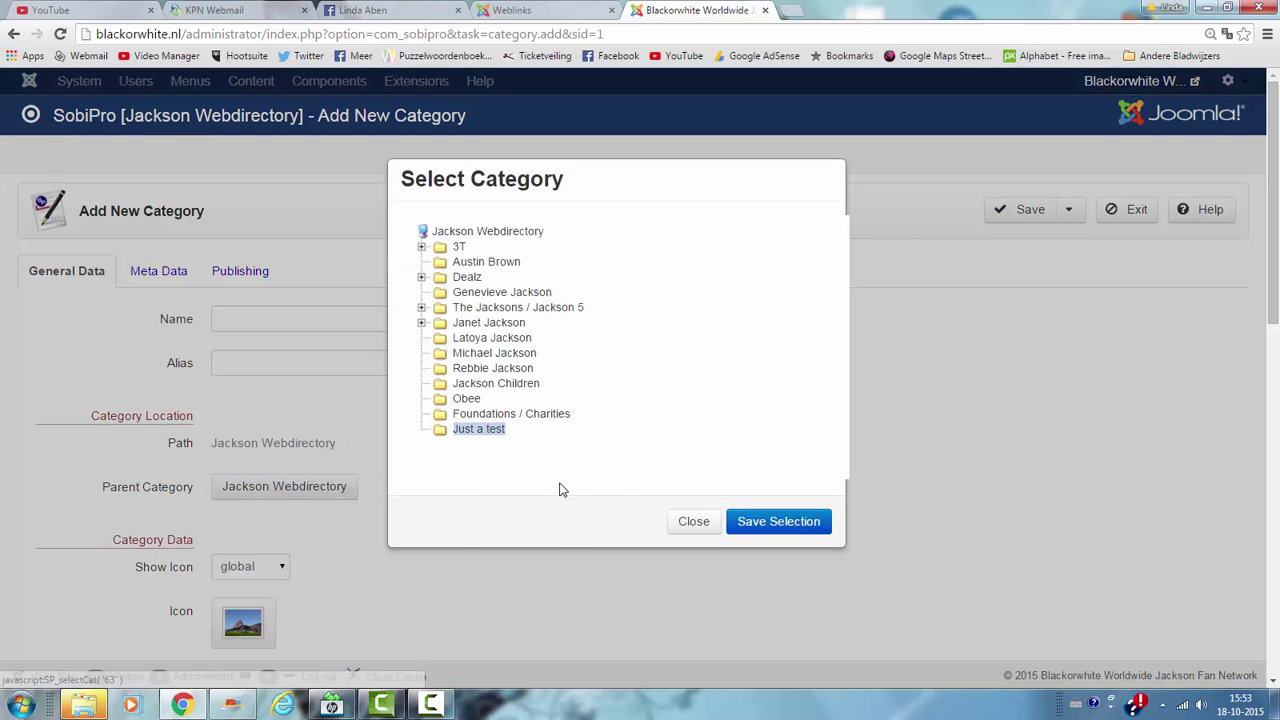
click(778, 526)
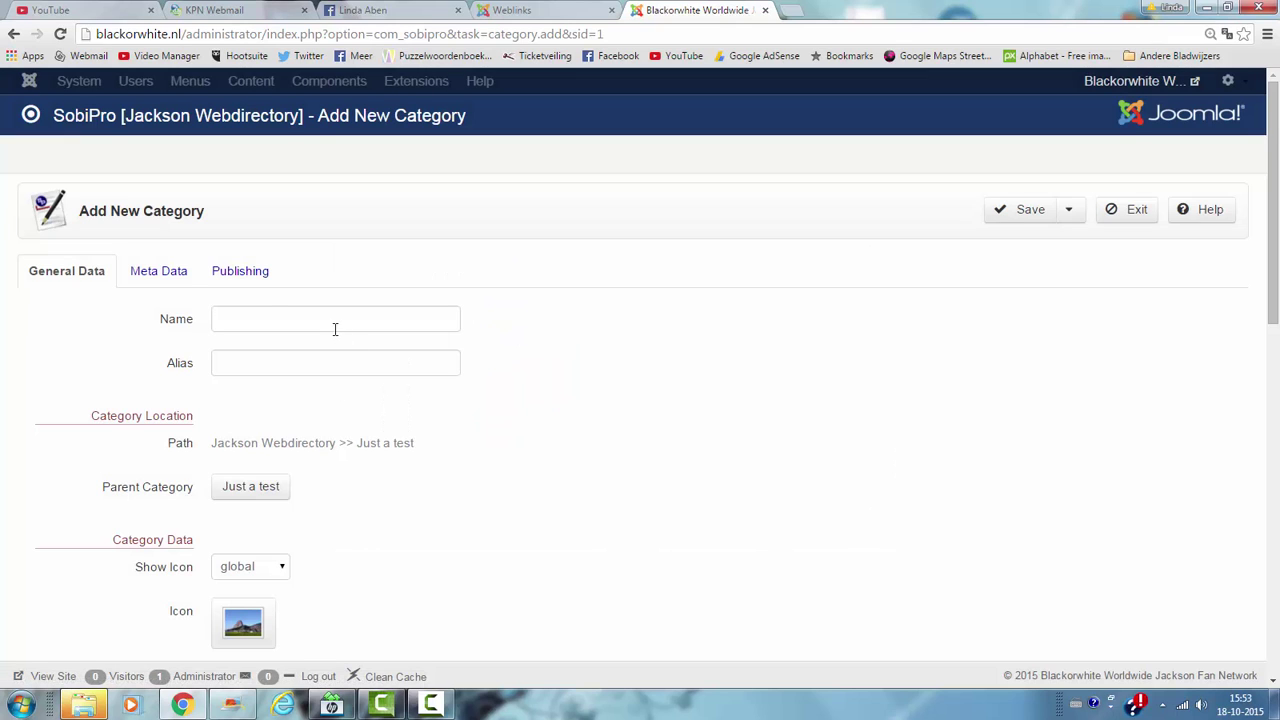
Step: Name the new category 'Trying', save it and exit to the category list
click(267, 319)
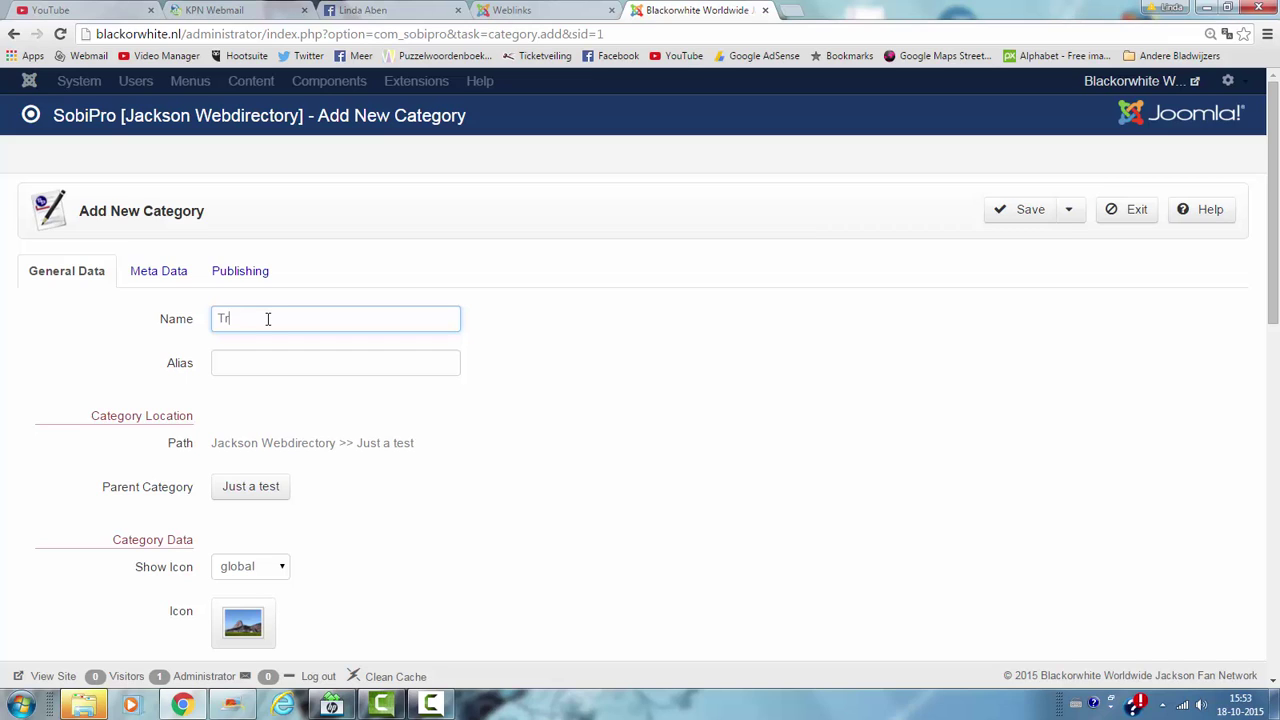
text(Trying)
key(Tab)
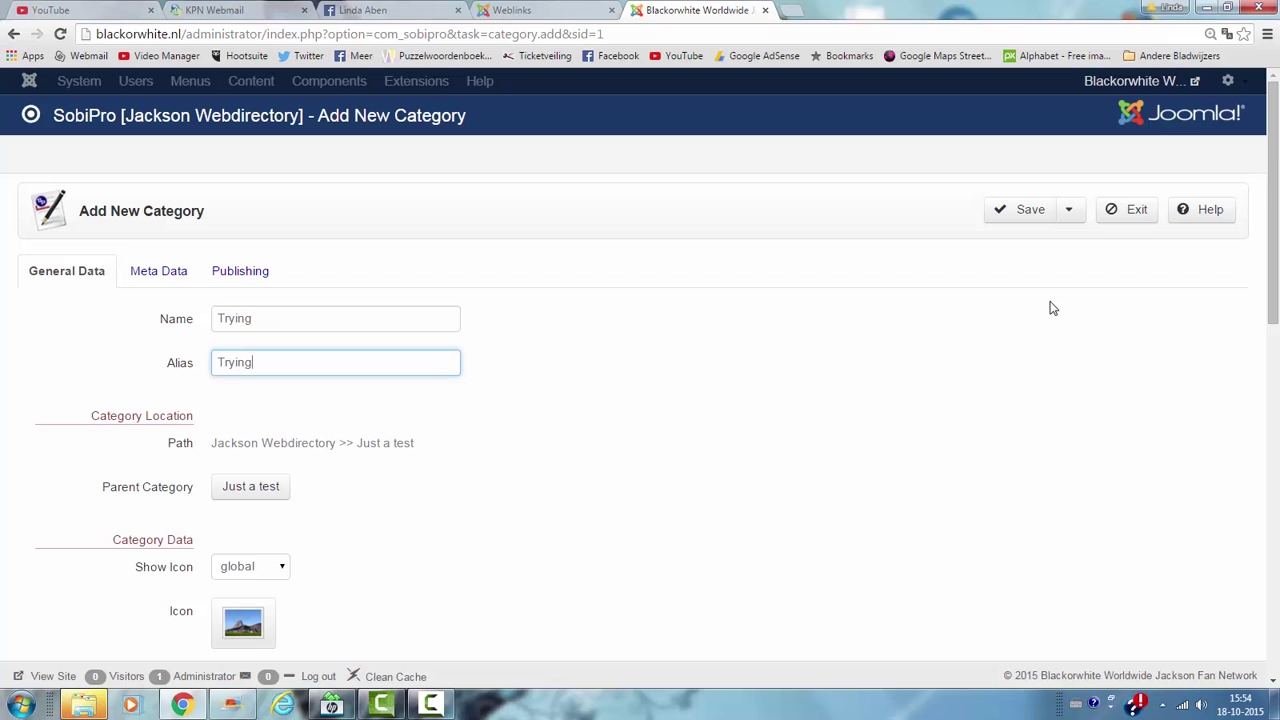
scroll(1088, 284, down, 2)
scroll(1010, 190, up, 2)
click(1024, 210)
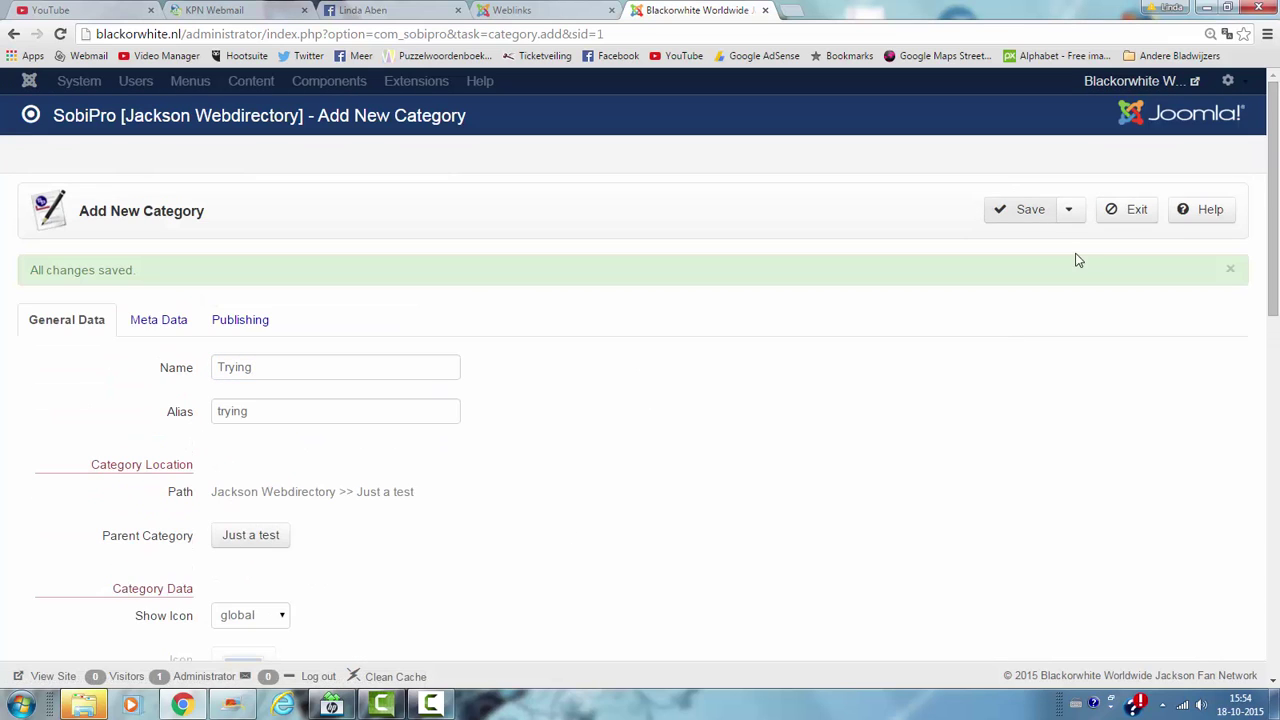
click(1123, 218)
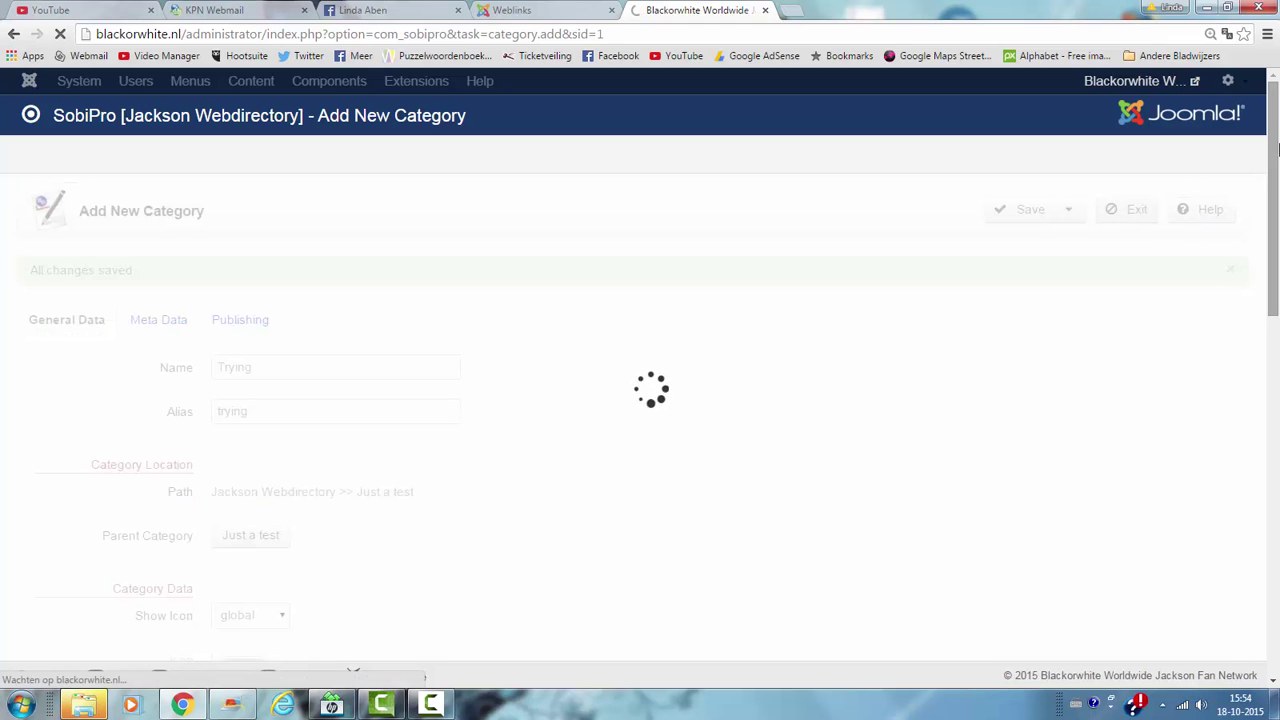
Step: Expand and collapse Just a test, Janet Jackson and Dealz in the tree, leaving 3T expanded
drag(1277, 148, 1278, 313)
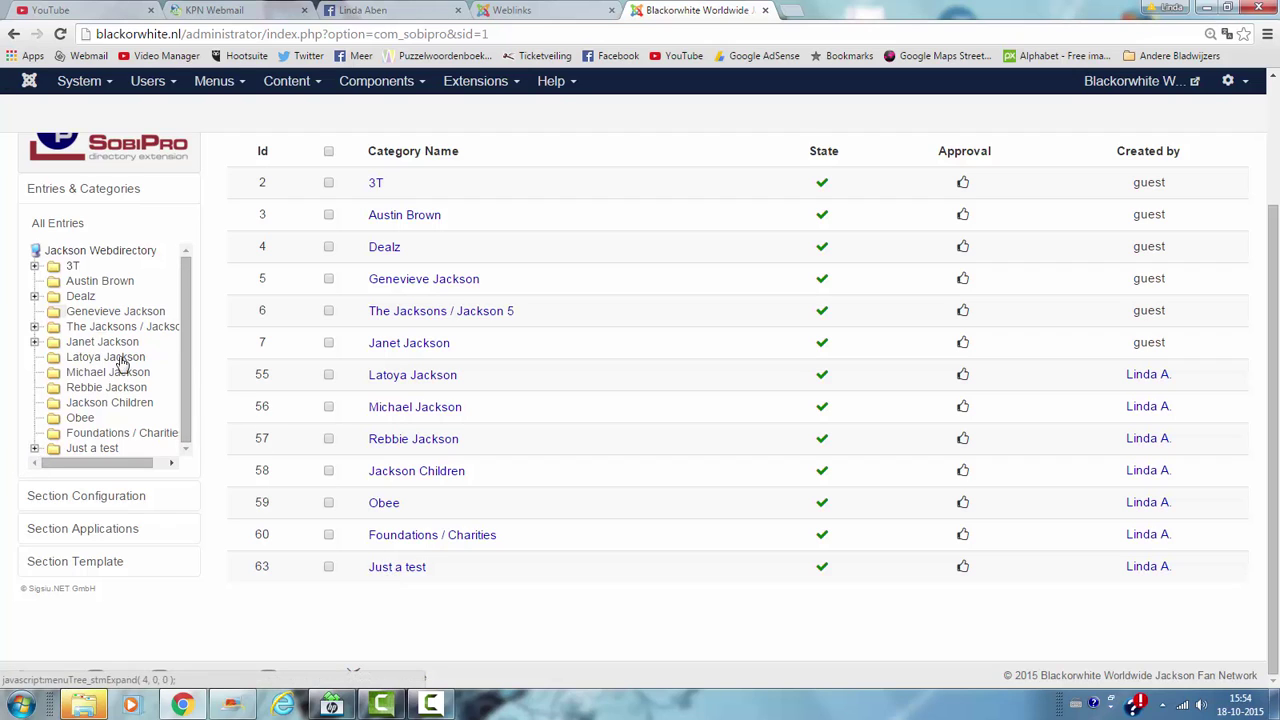
click(34, 449)
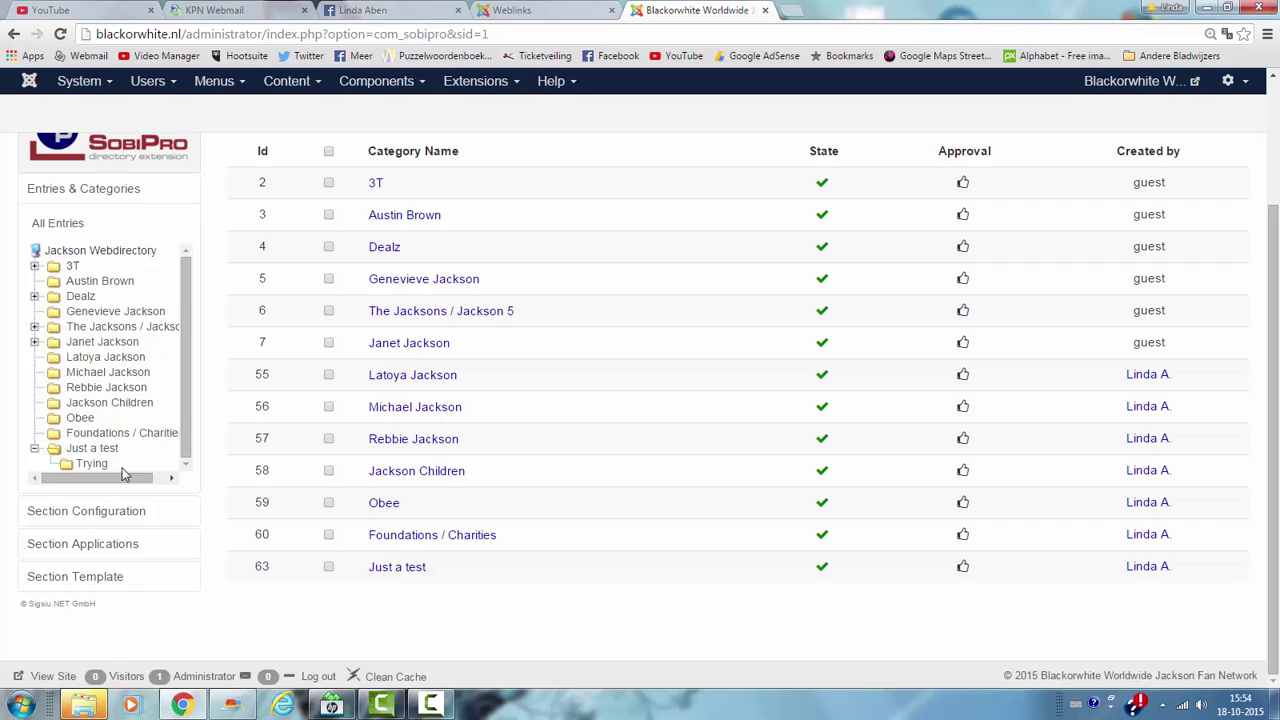
click(34, 449)
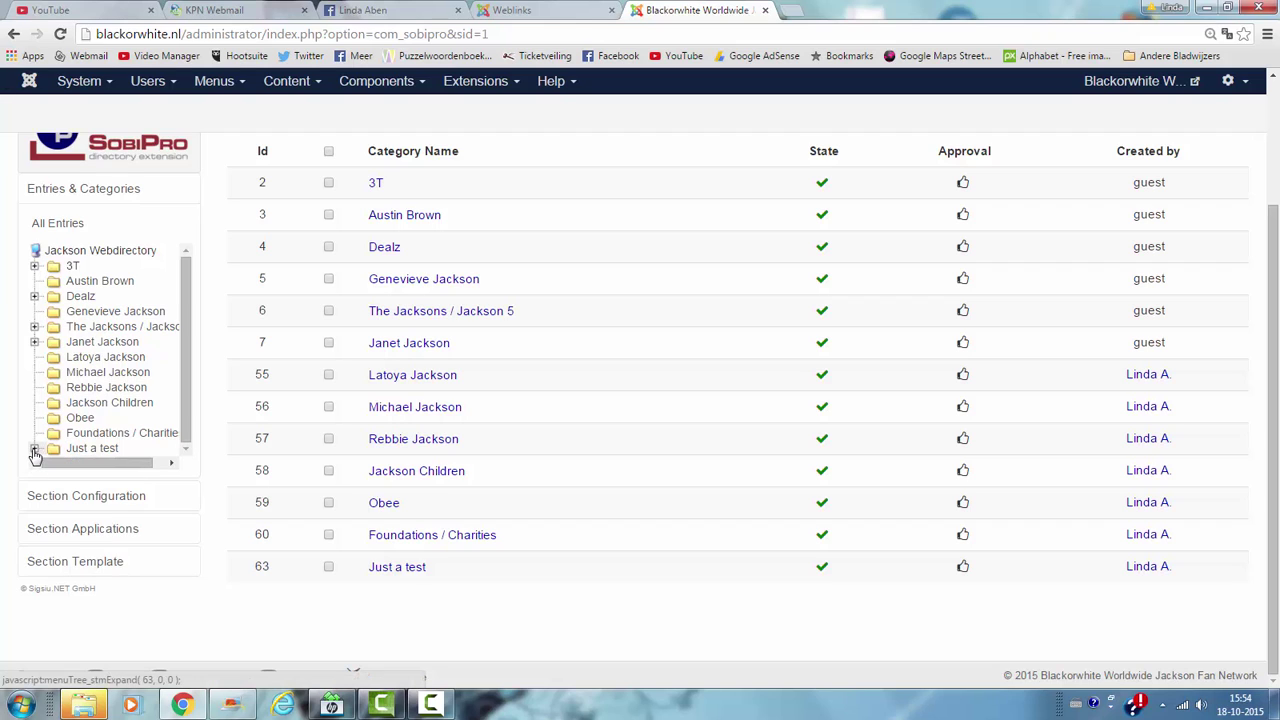
click(34, 342)
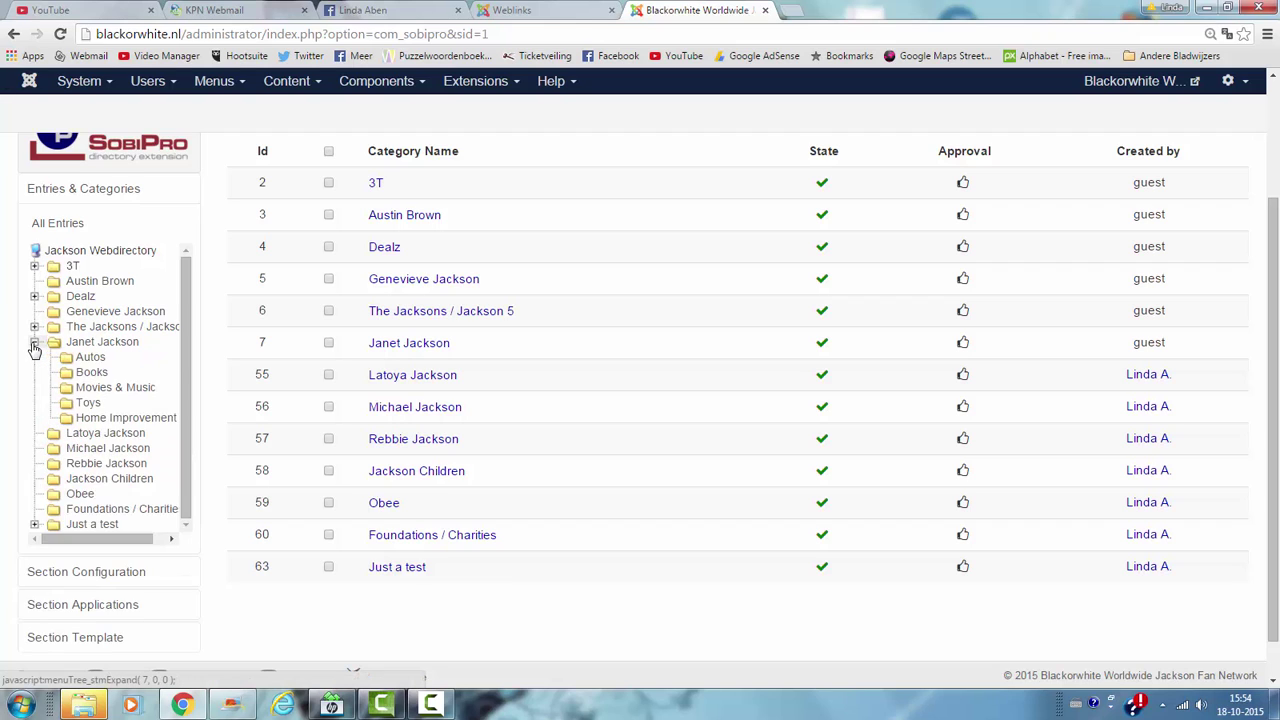
click(34, 344)
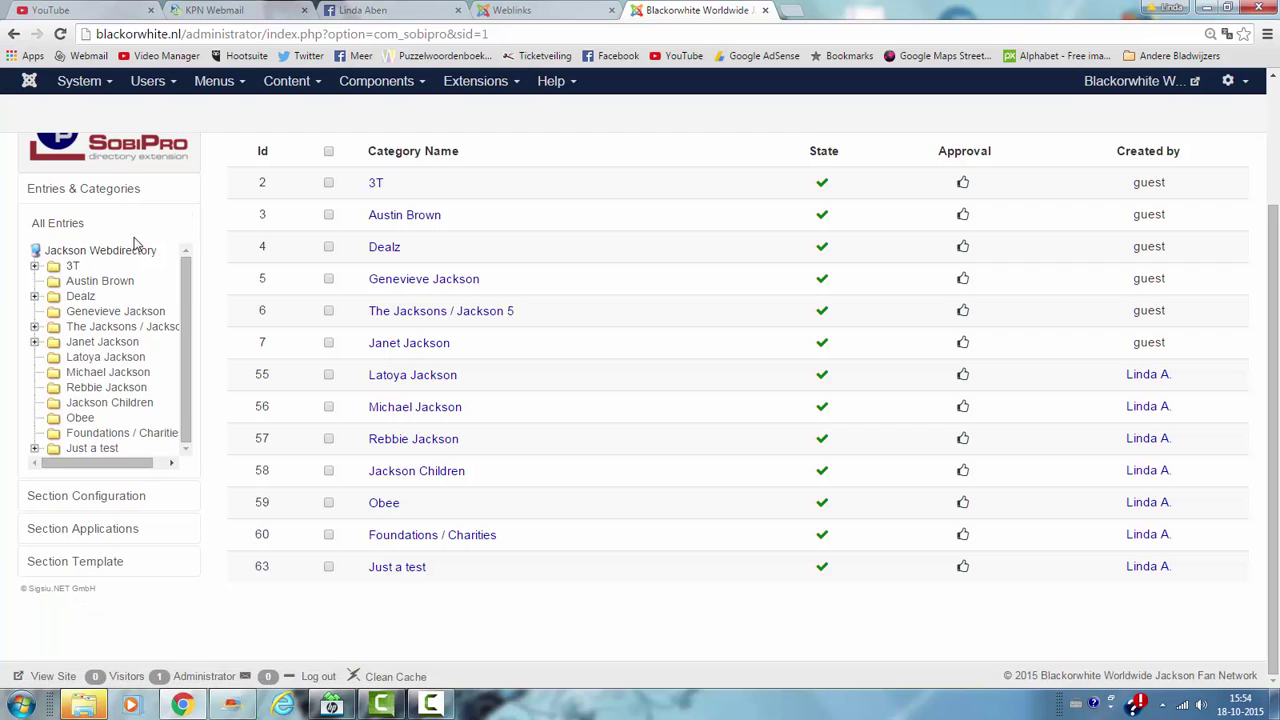
click(35, 298)
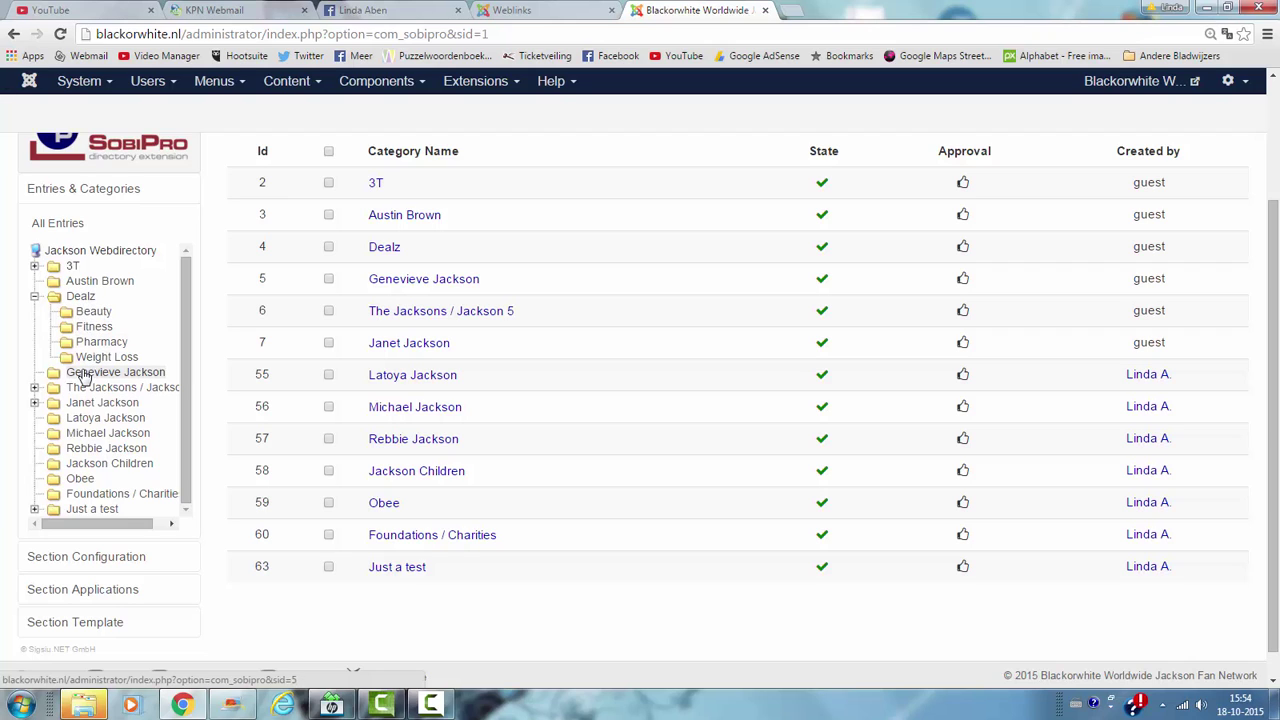
click(35, 298)
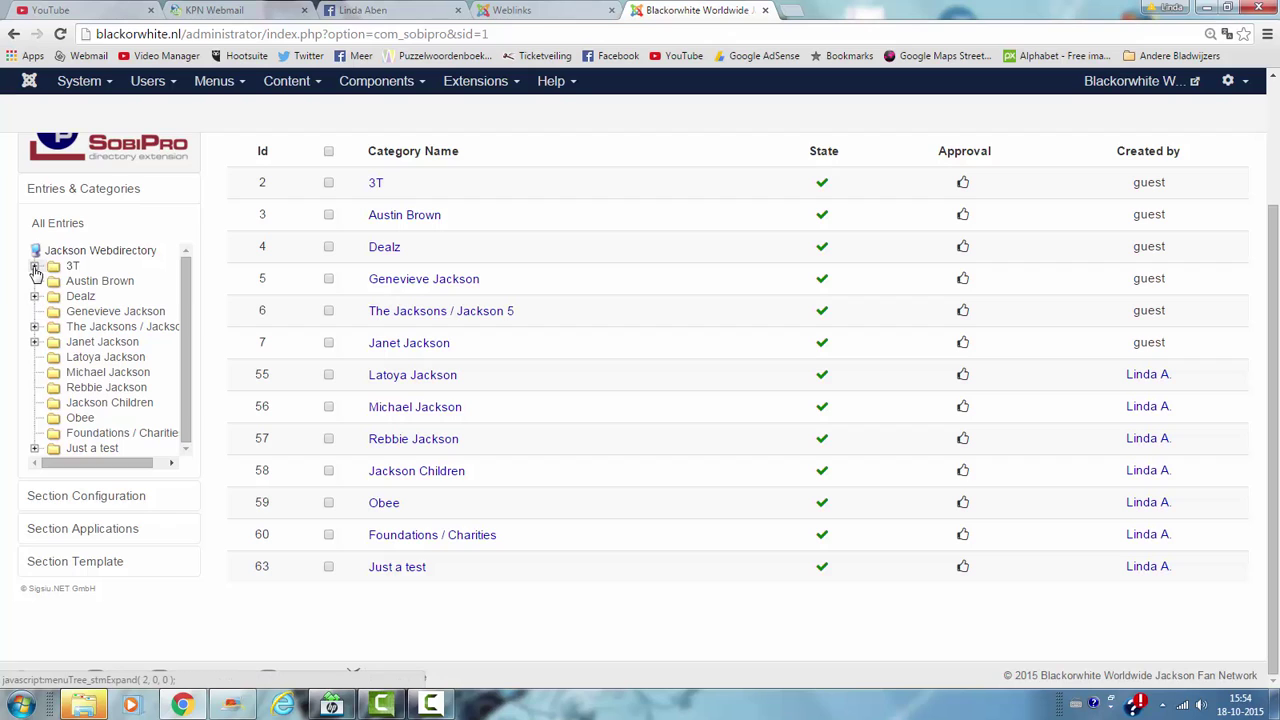
click(35, 267)
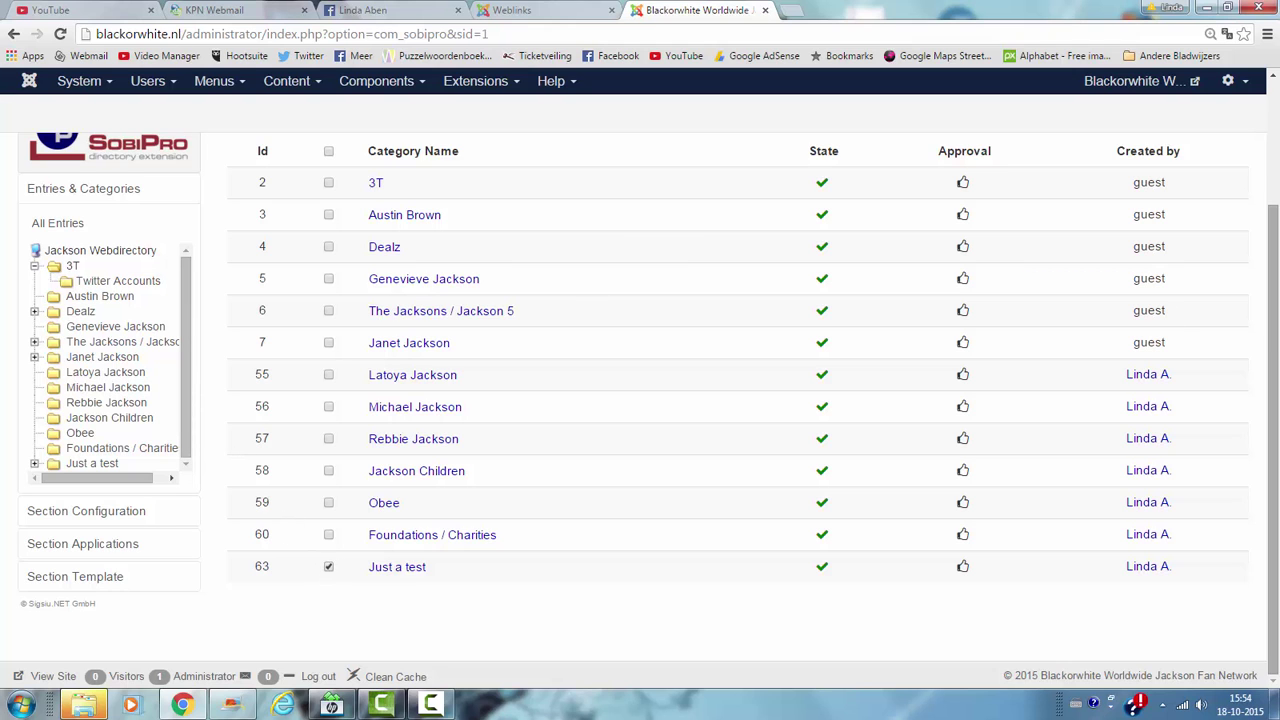
Step: Delete the checked 'Just a test' category from the Category actions menu and confirm
scroll(1275, 220, up, 2)
click(893, 212)
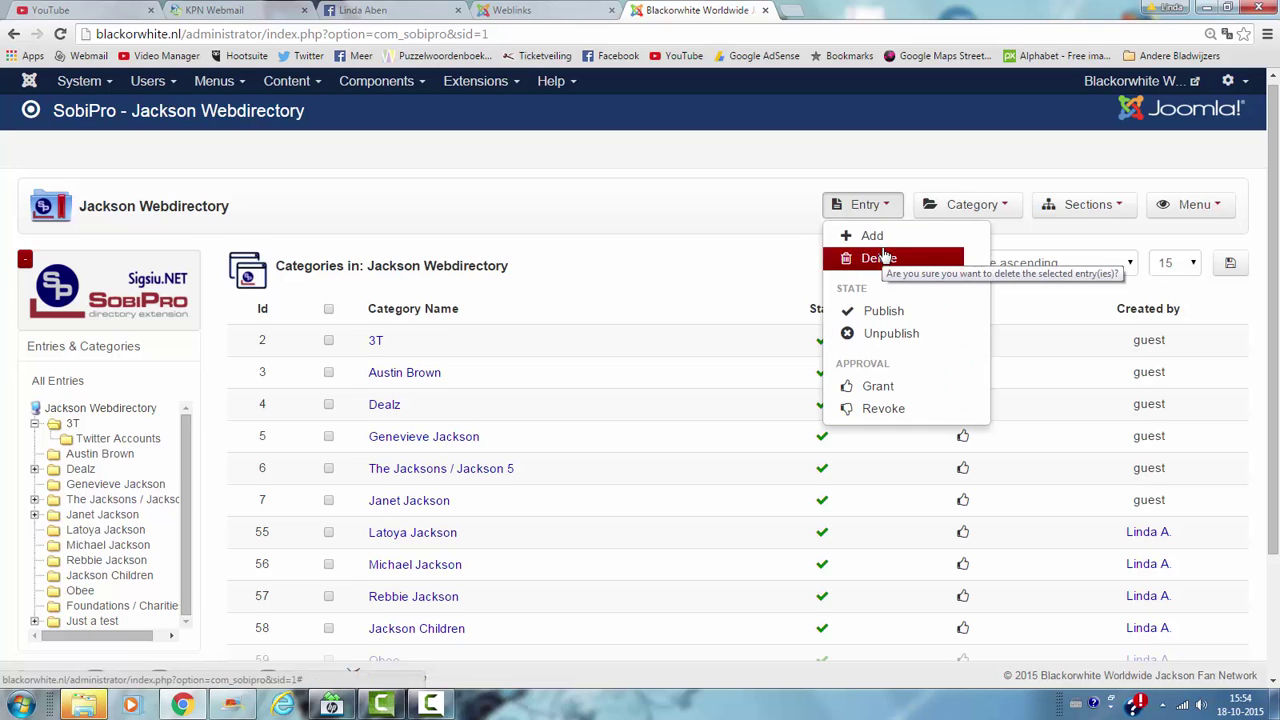
click(950, 205)
click(855, 206)
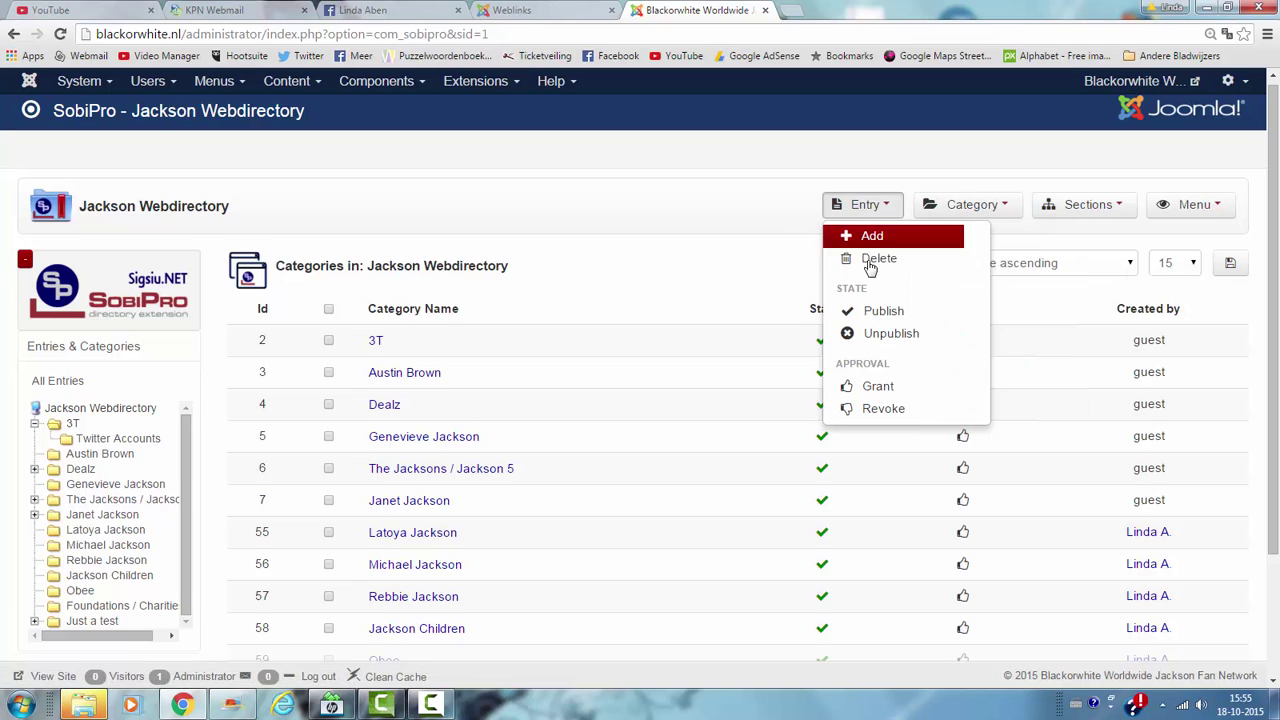
click(1004, 206)
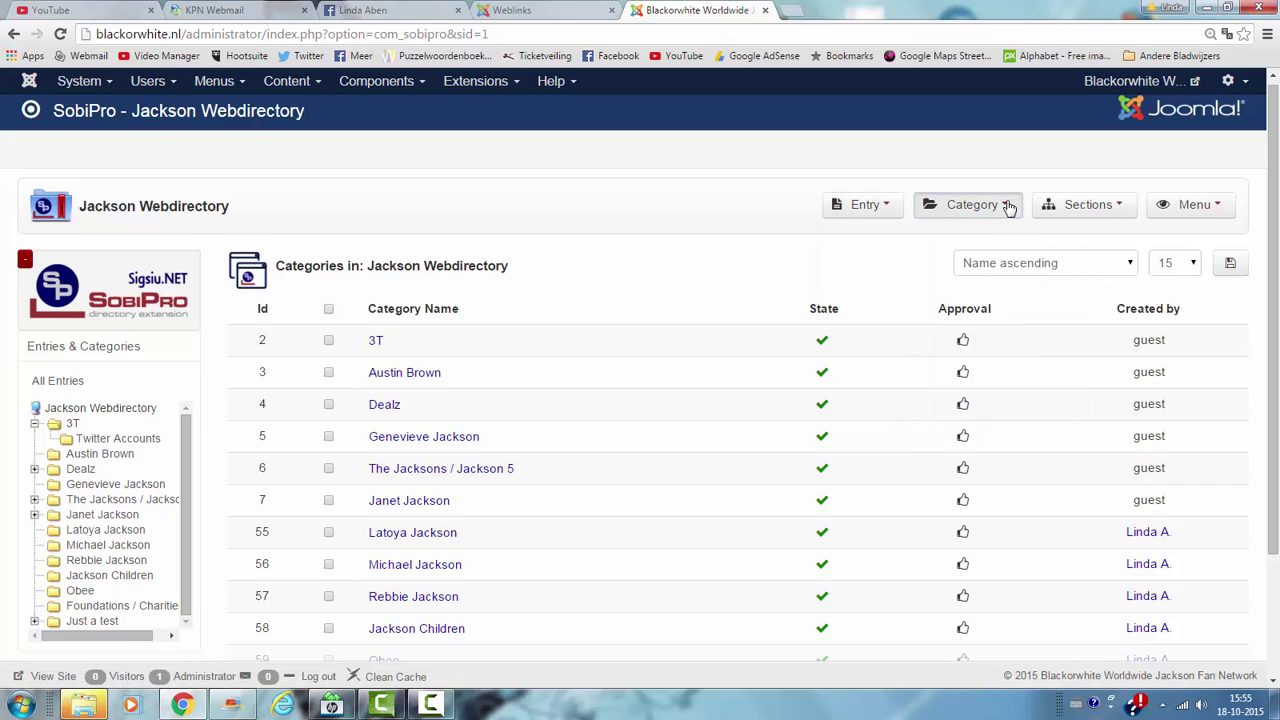
click(1004, 206)
click(960, 262)
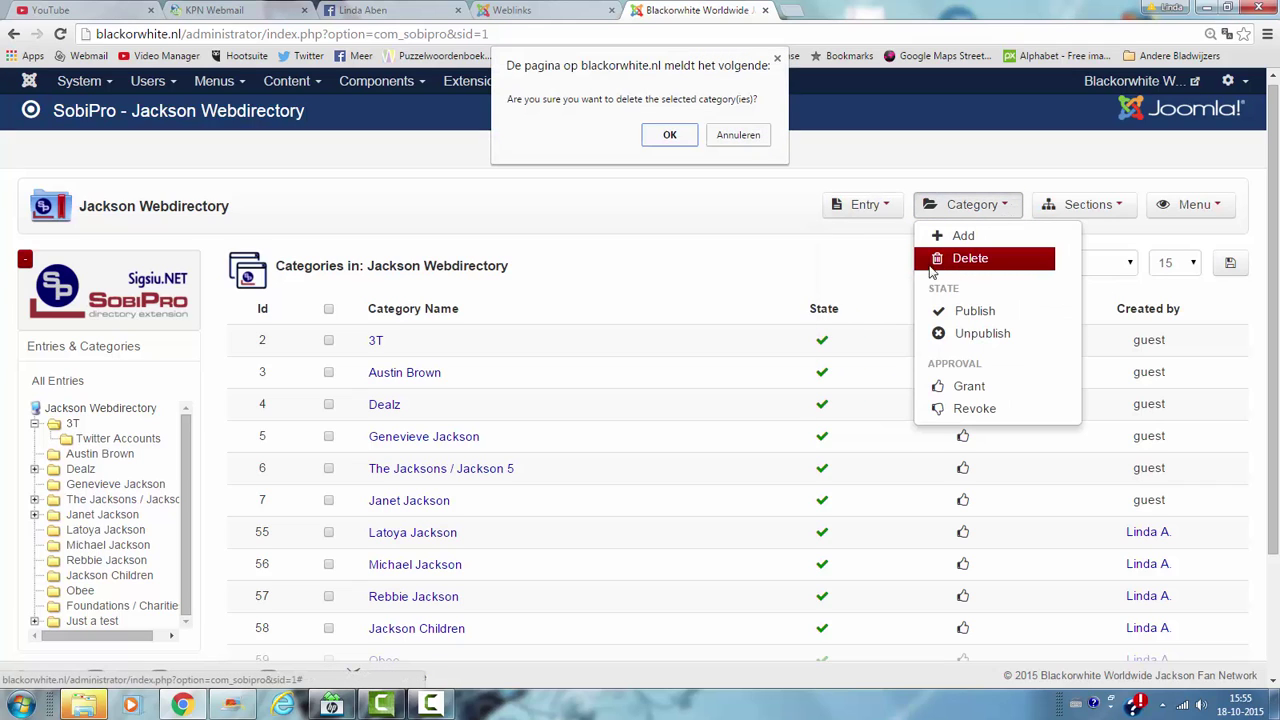
click(664, 134)
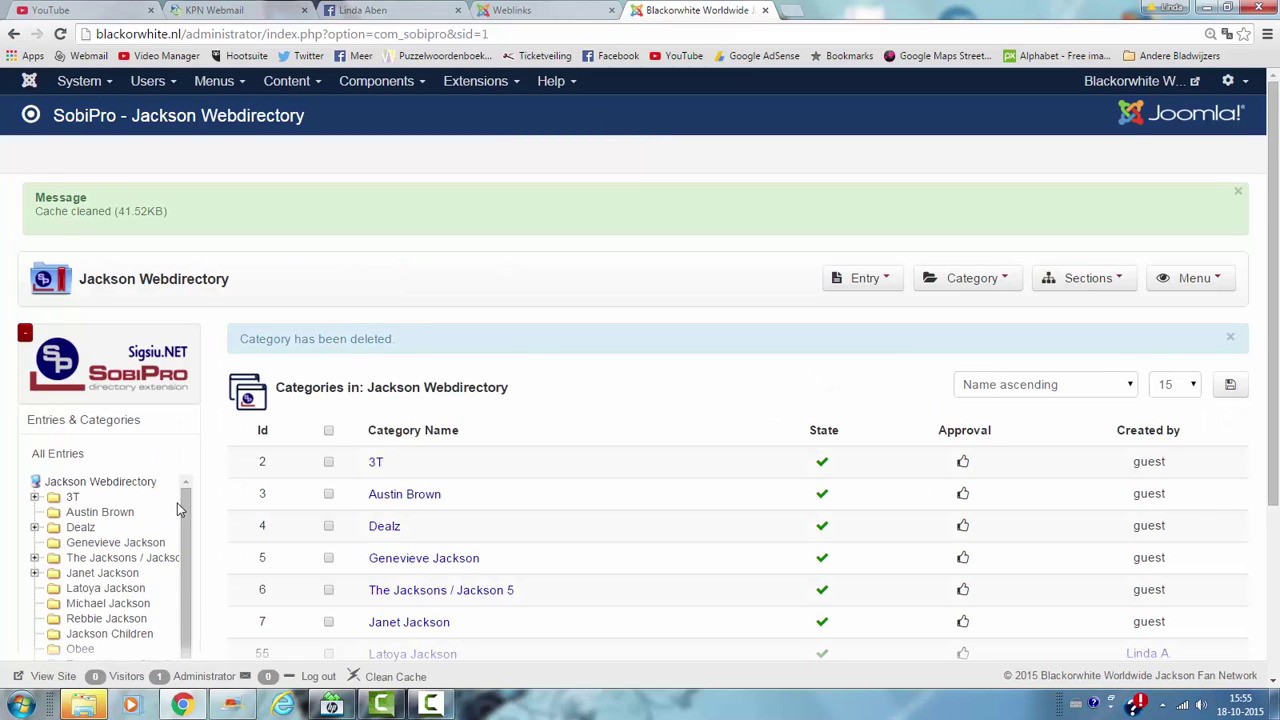
Step: Delete all subcategories of the Dealz category
click(74, 527)
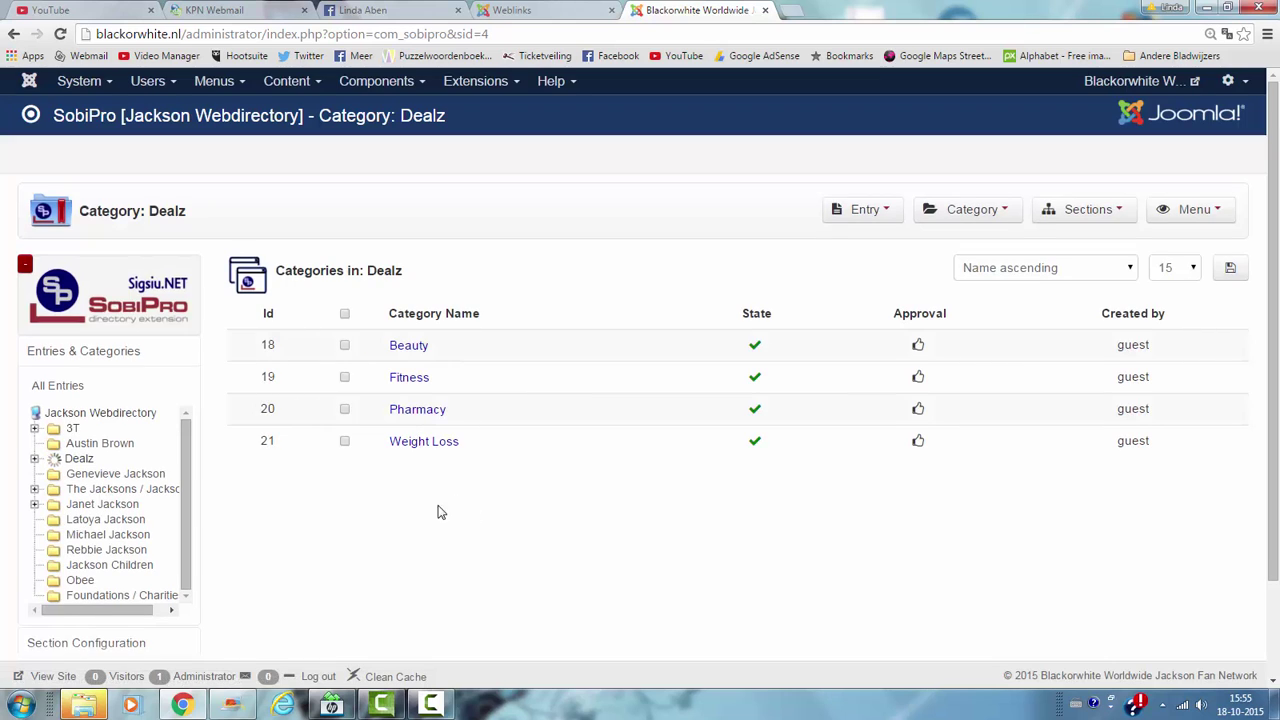
click(344, 345)
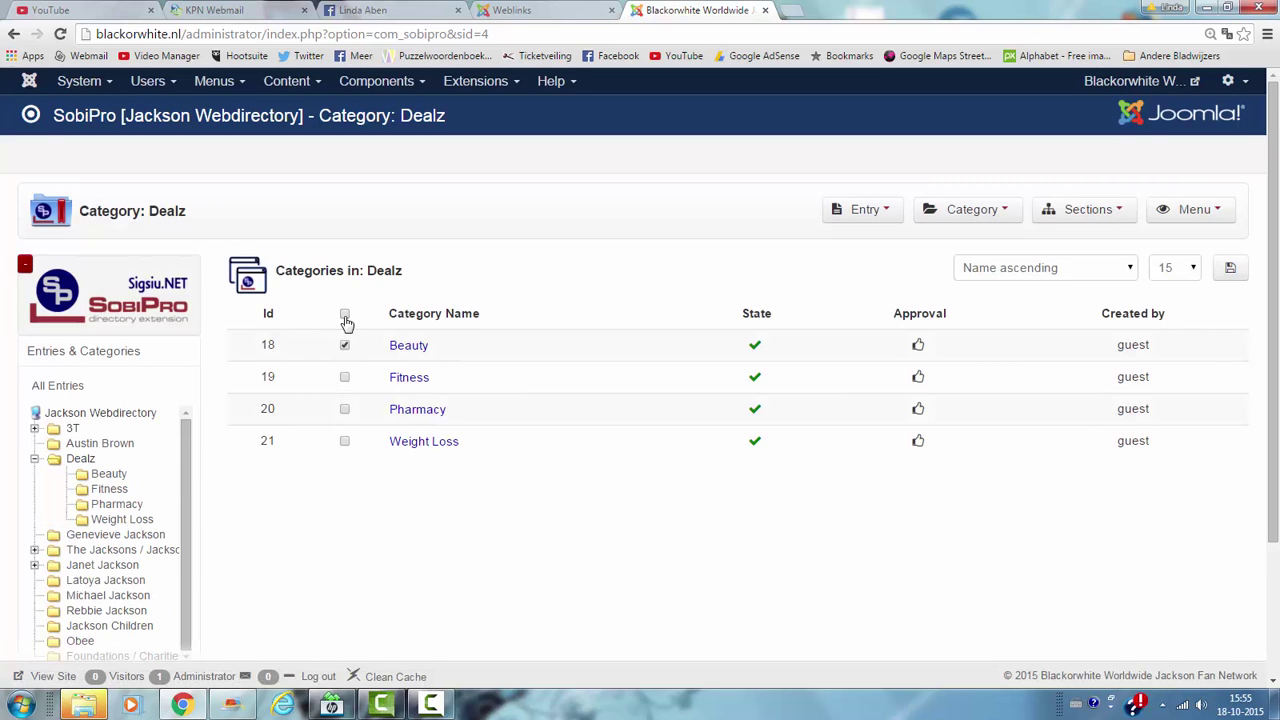
click(1004, 211)
click(962, 266)
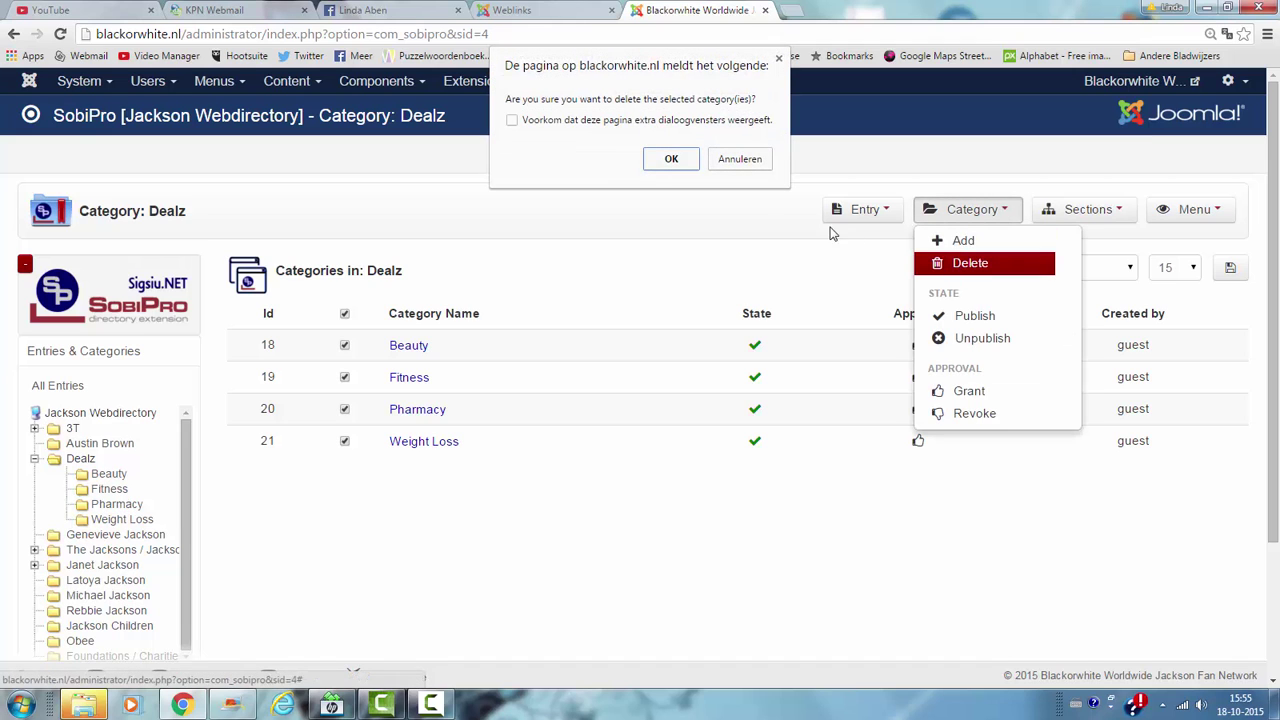
click(671, 160)
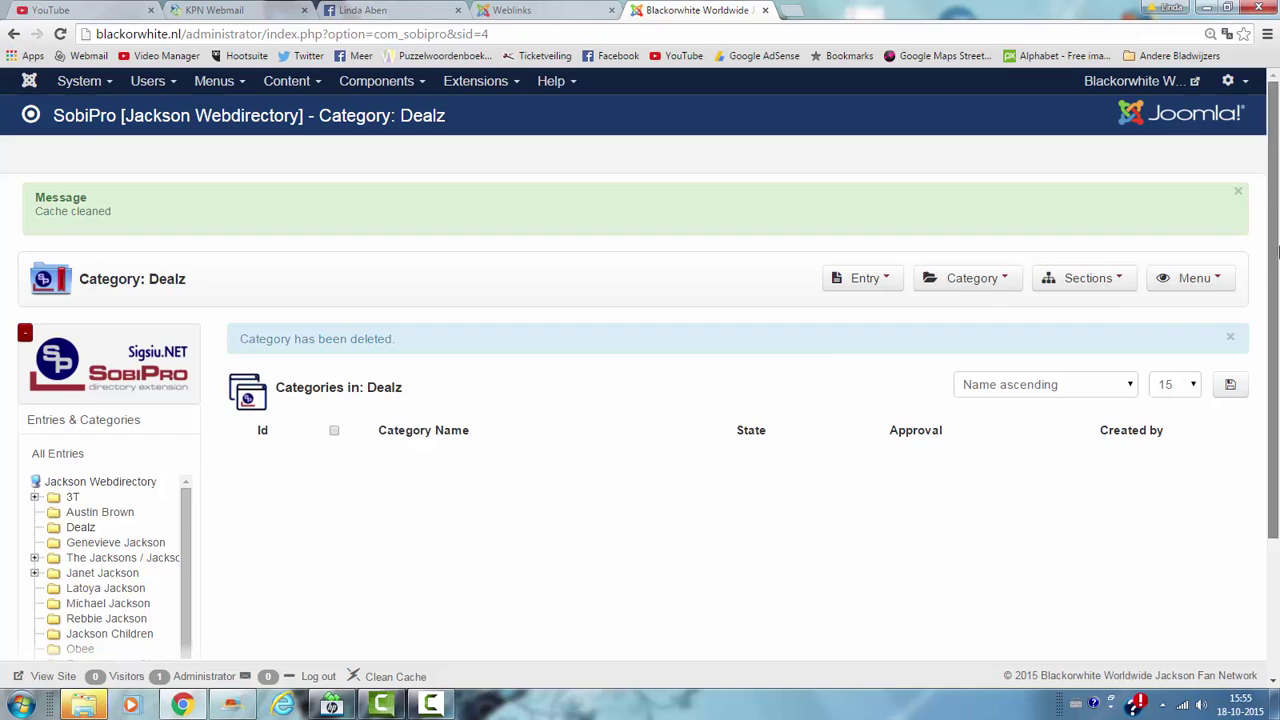
Step: Delete the selected subcategories of The Jacksons / Jackson 5 and Janet Jackson
drag(1276, 248, 1277, 403)
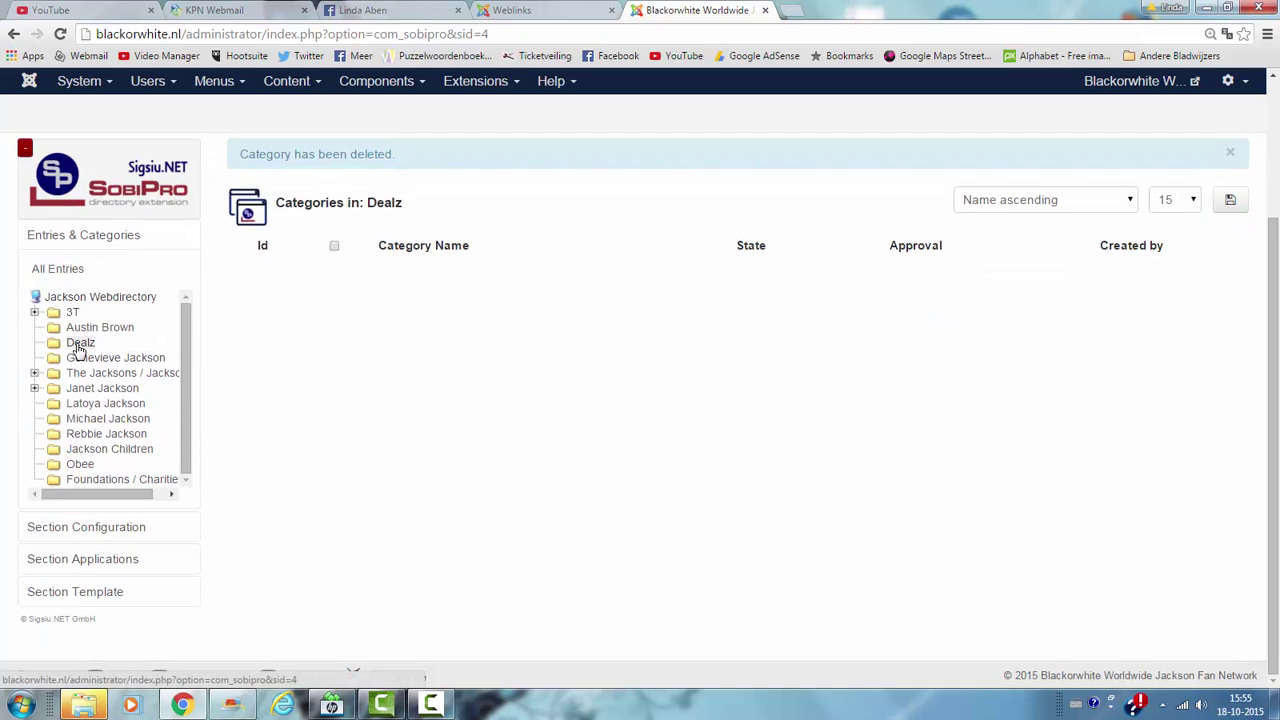
click(89, 375)
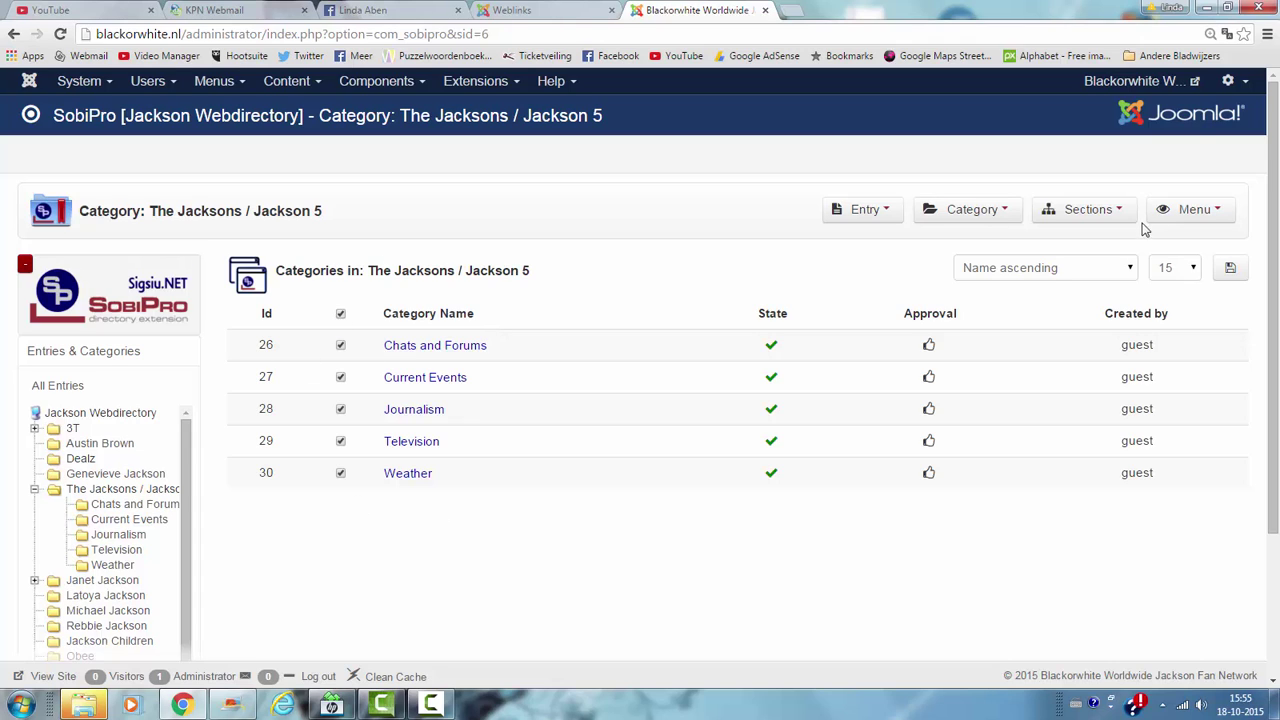
click(1010, 210)
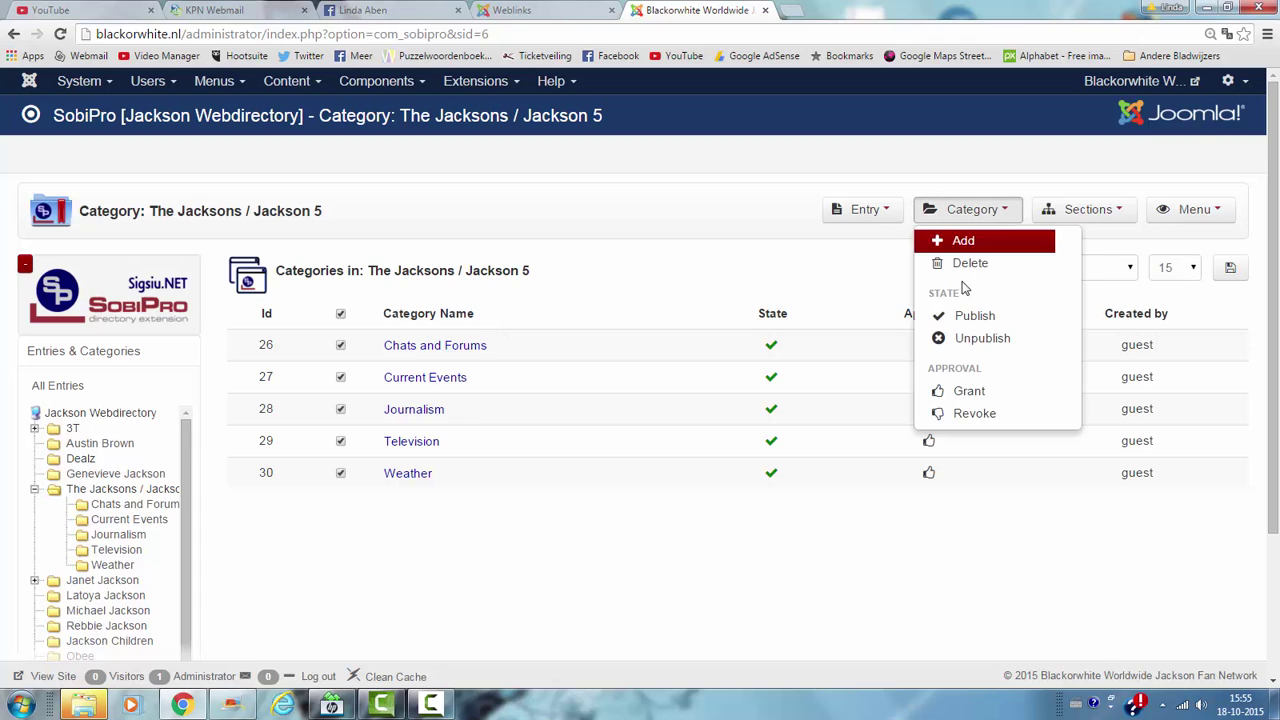
double_click(967, 270)
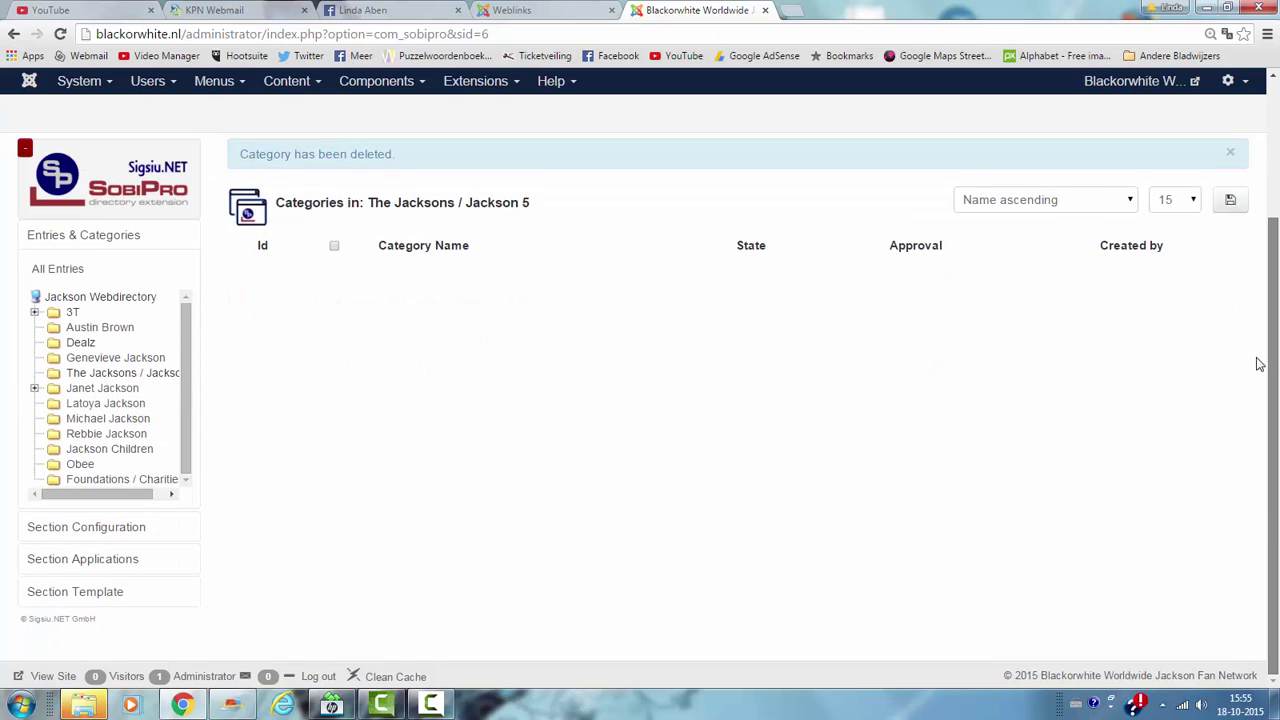
click(100, 388)
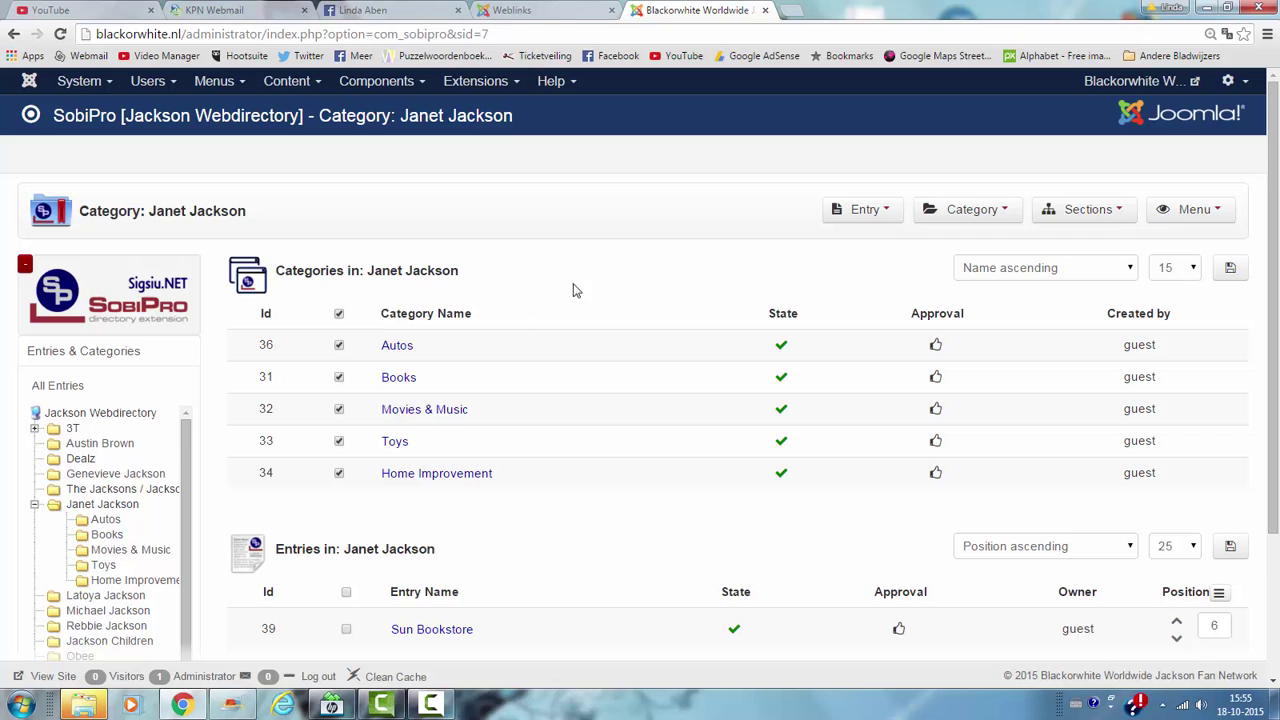
click(1000, 210)
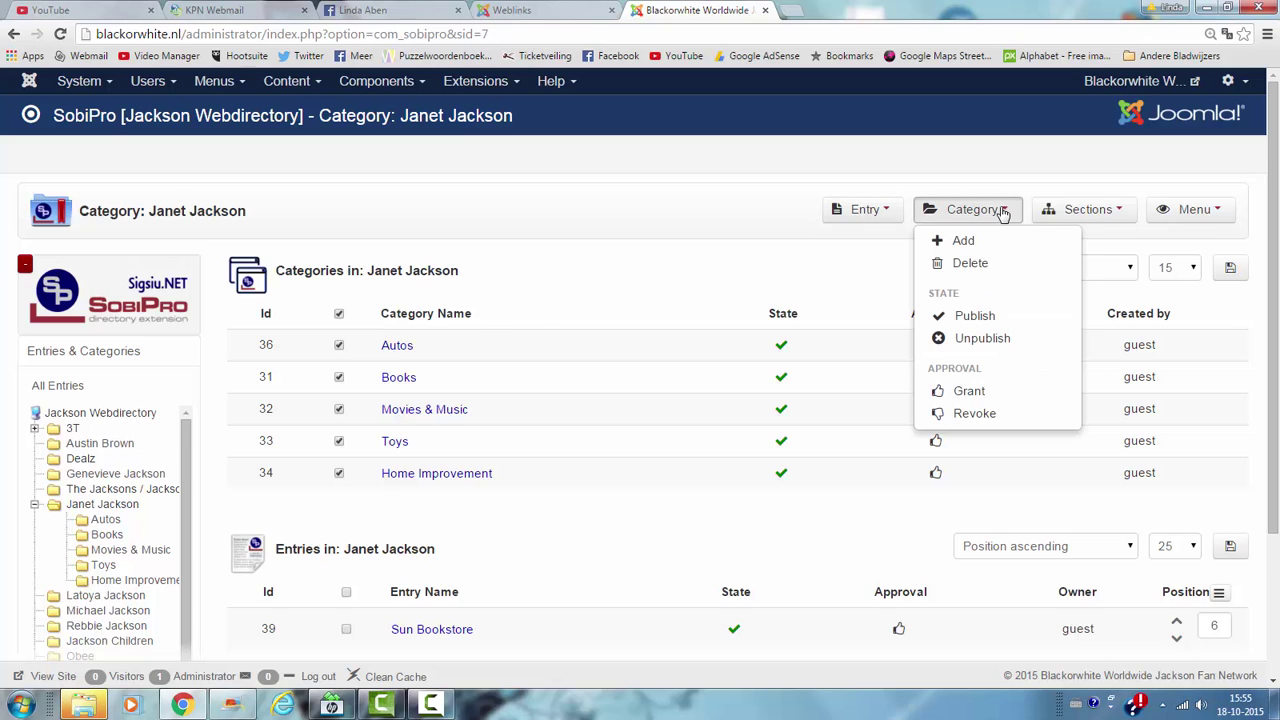
click(962, 263)
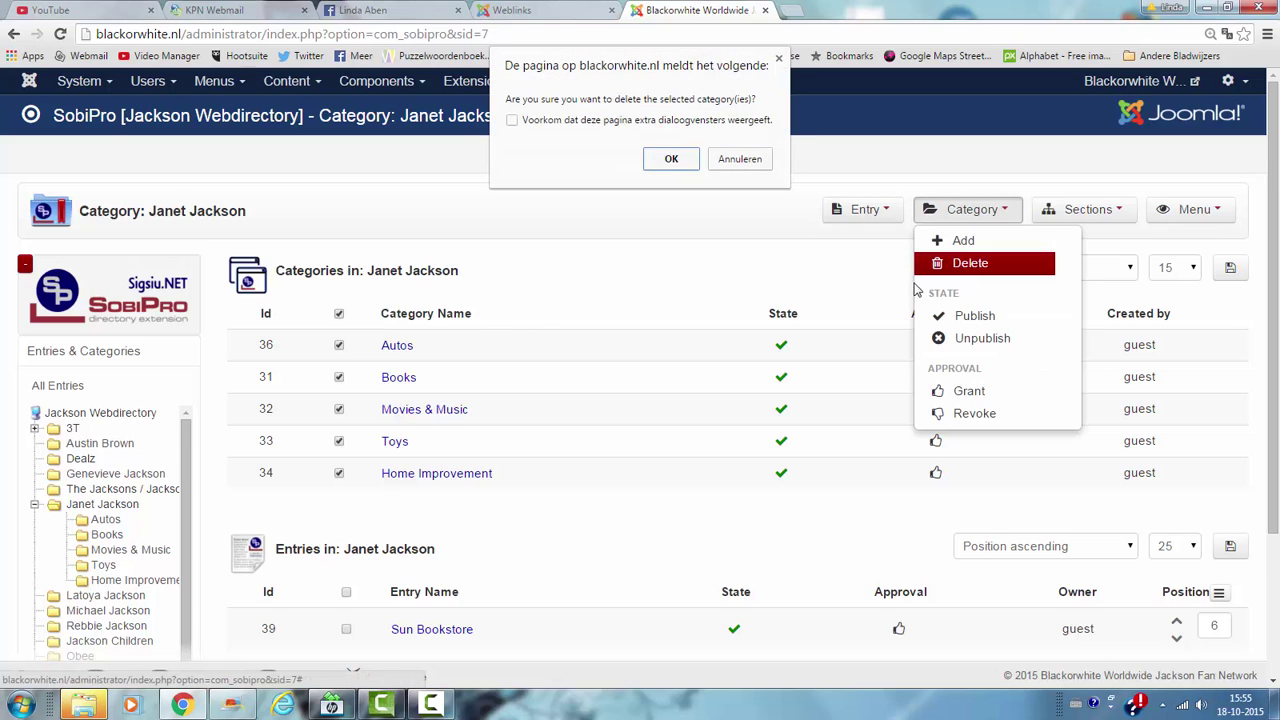
click(671, 159)
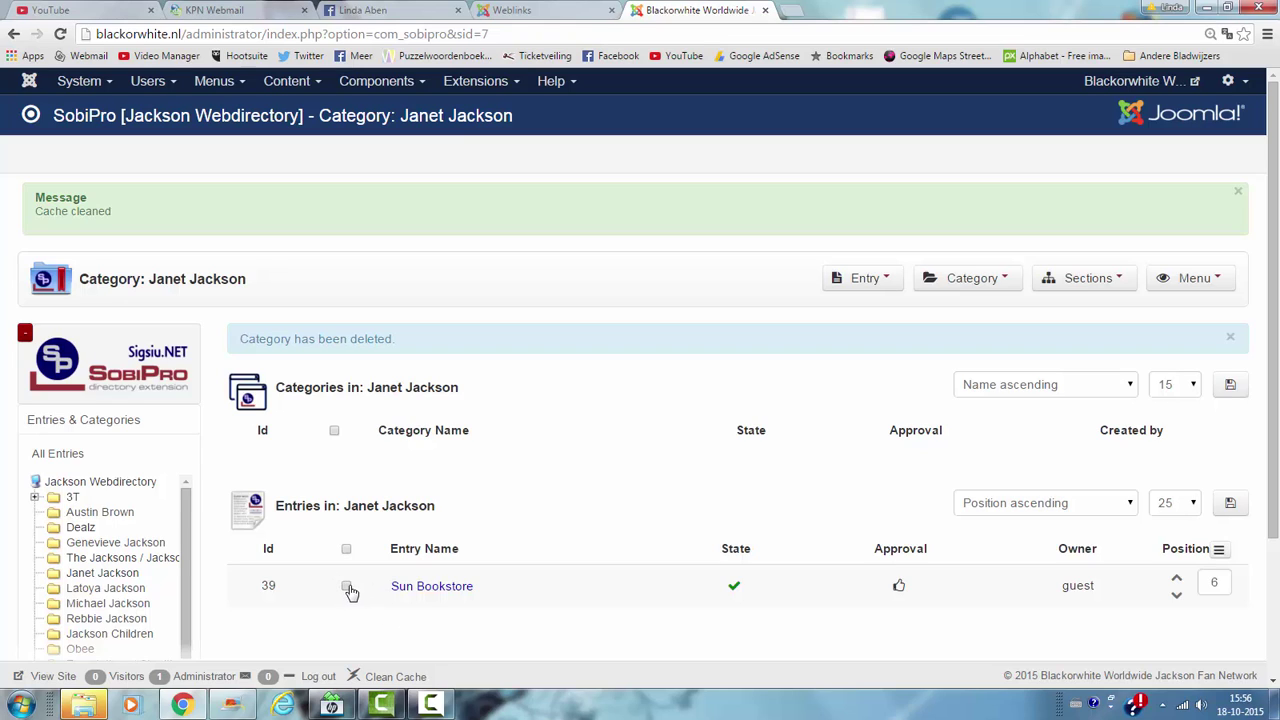
Step: Delete the Sun Bookstore entry from Janet Jackson and confirm
click(347, 587)
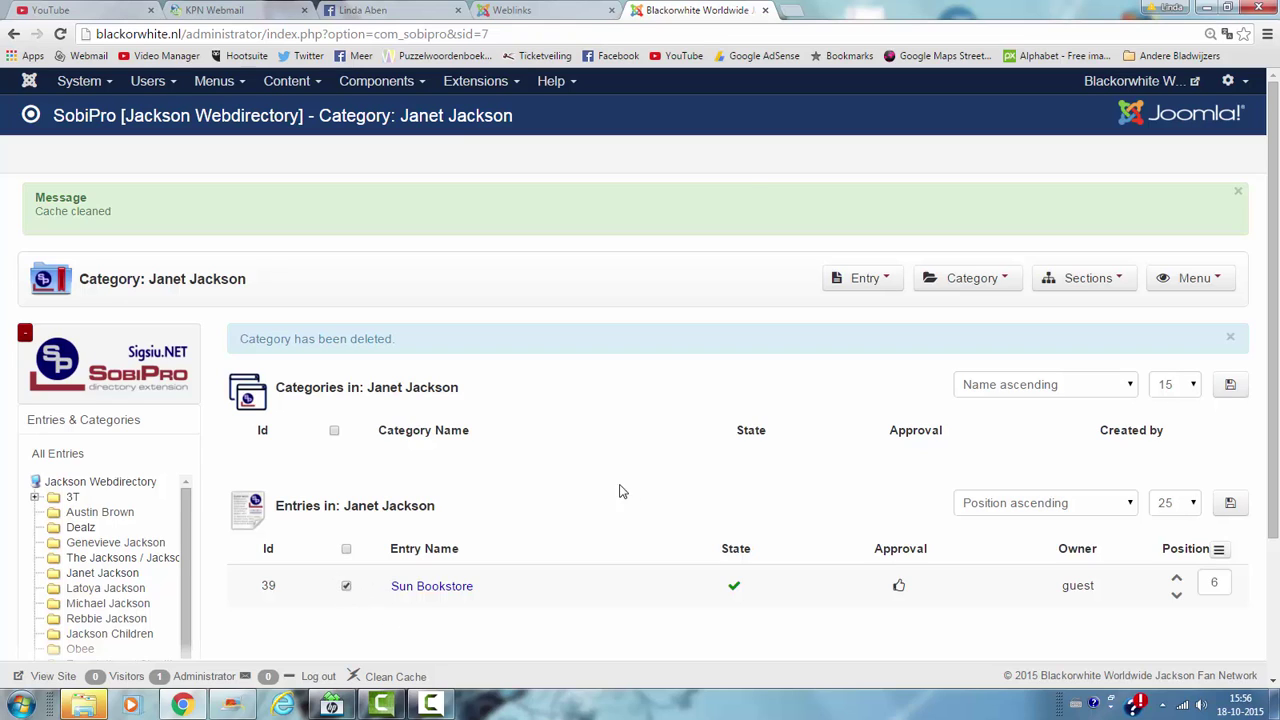
click(891, 277)
click(878, 333)
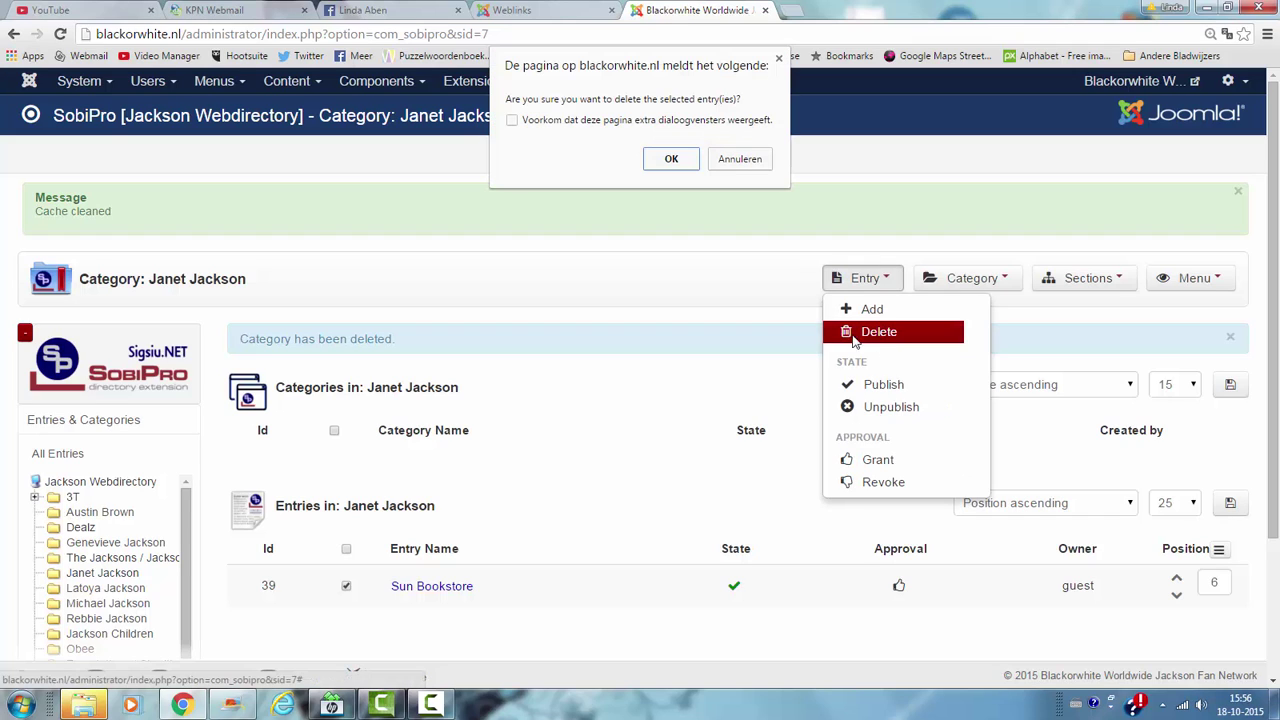
click(667, 156)
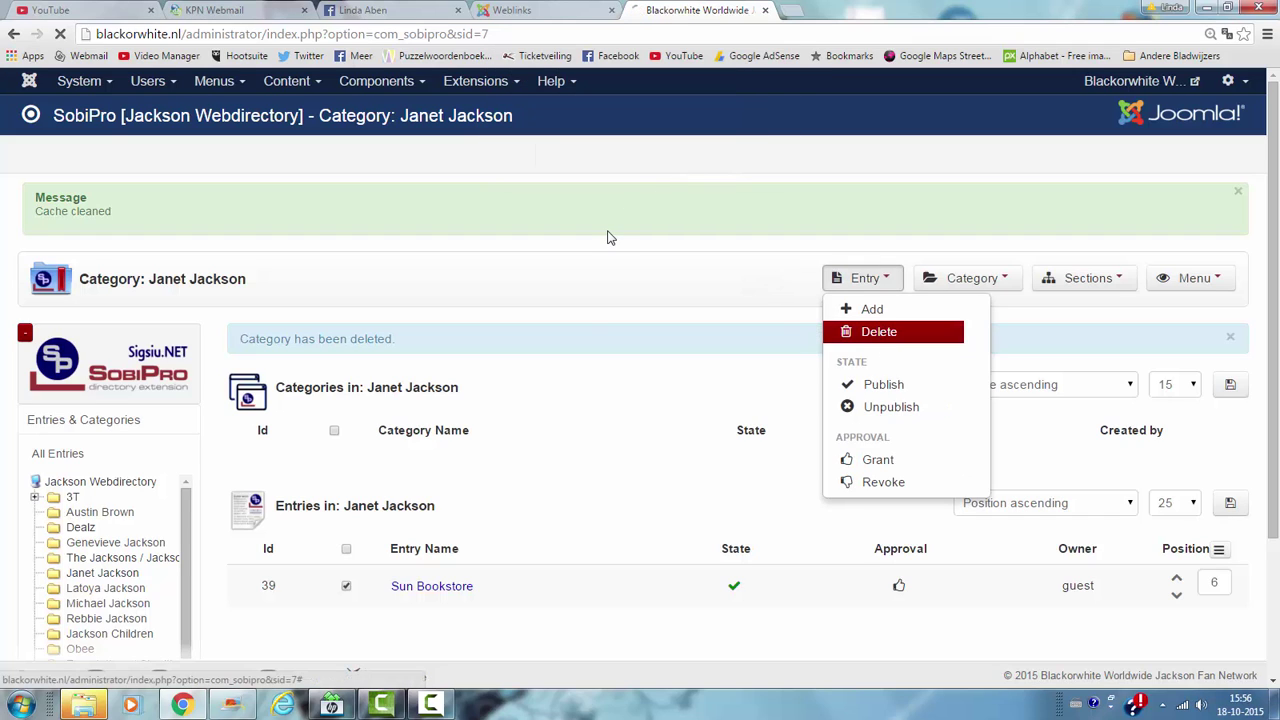
scroll(695, 325, down, 2)
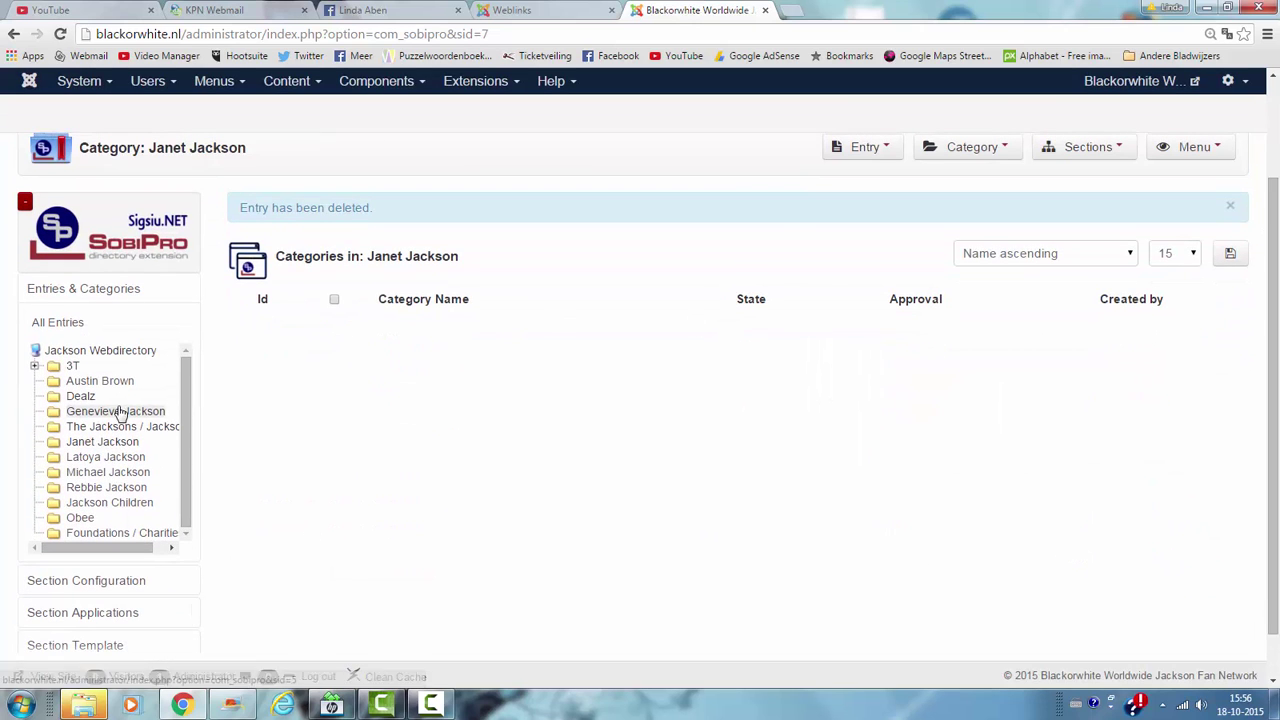
Step: Open the Twitter Accounts category under 3T, then view the site's Weblinks page
click(35, 366)
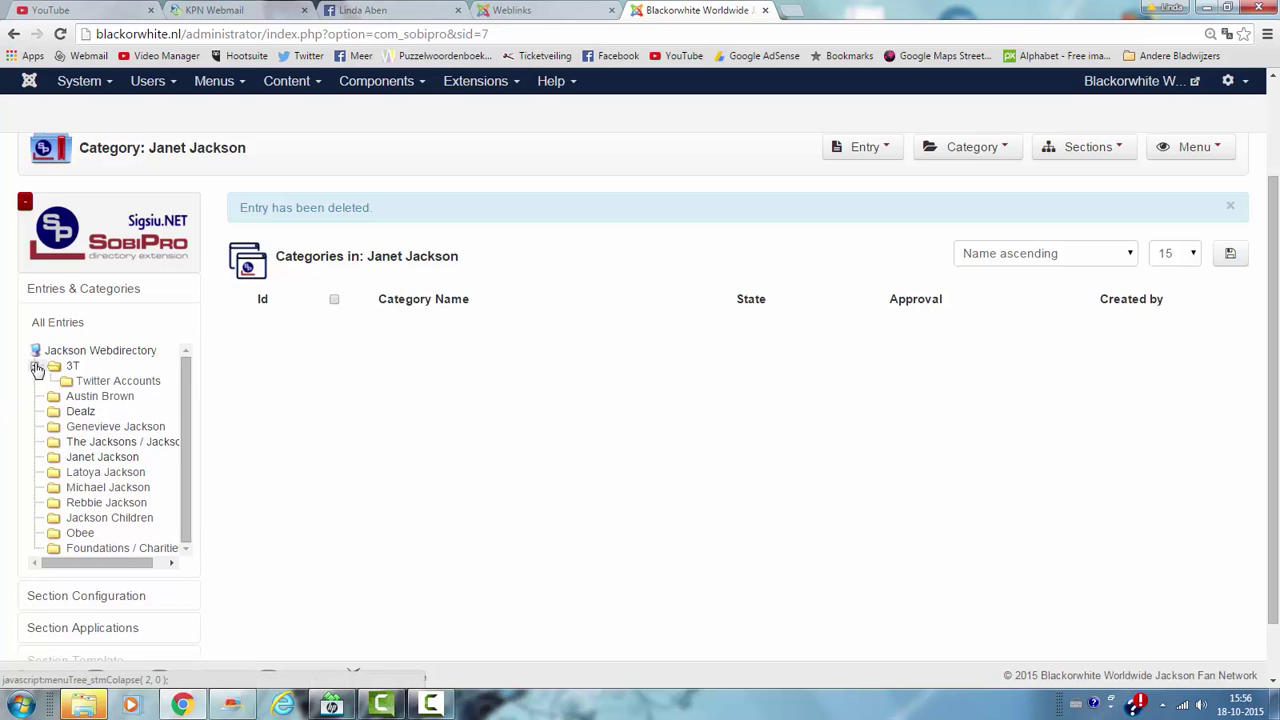
click(88, 381)
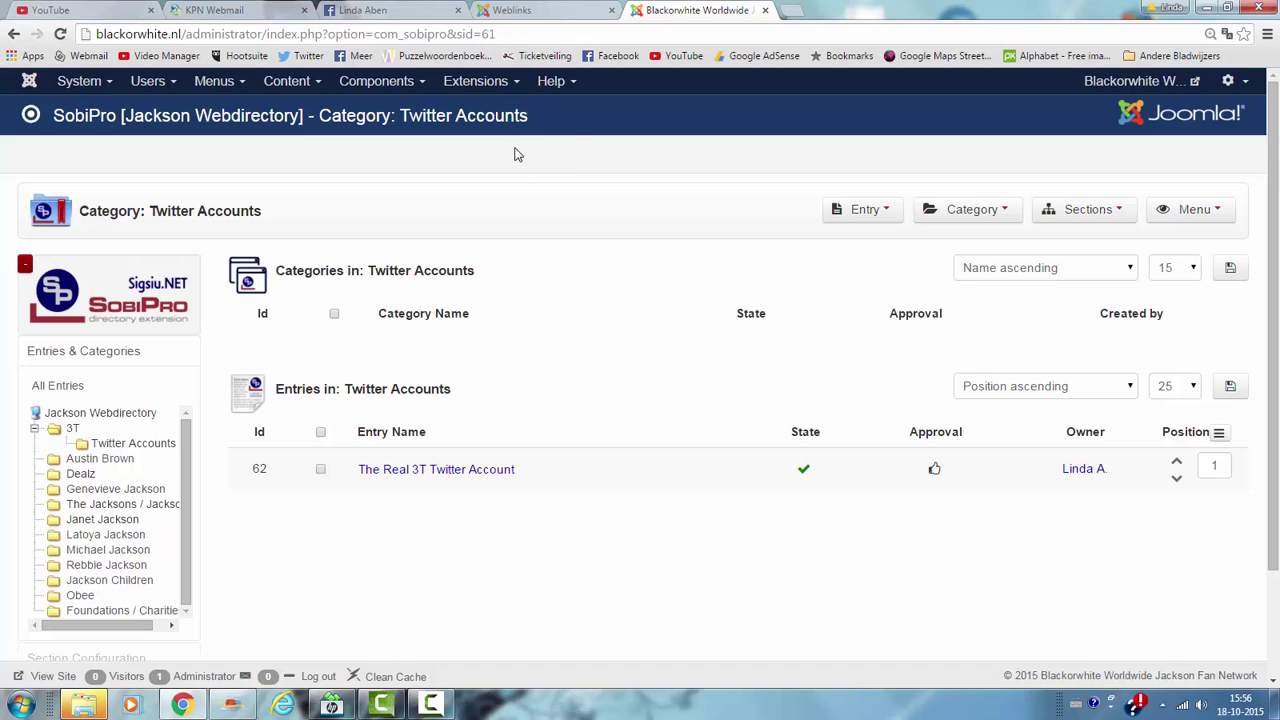
click(551, 10)
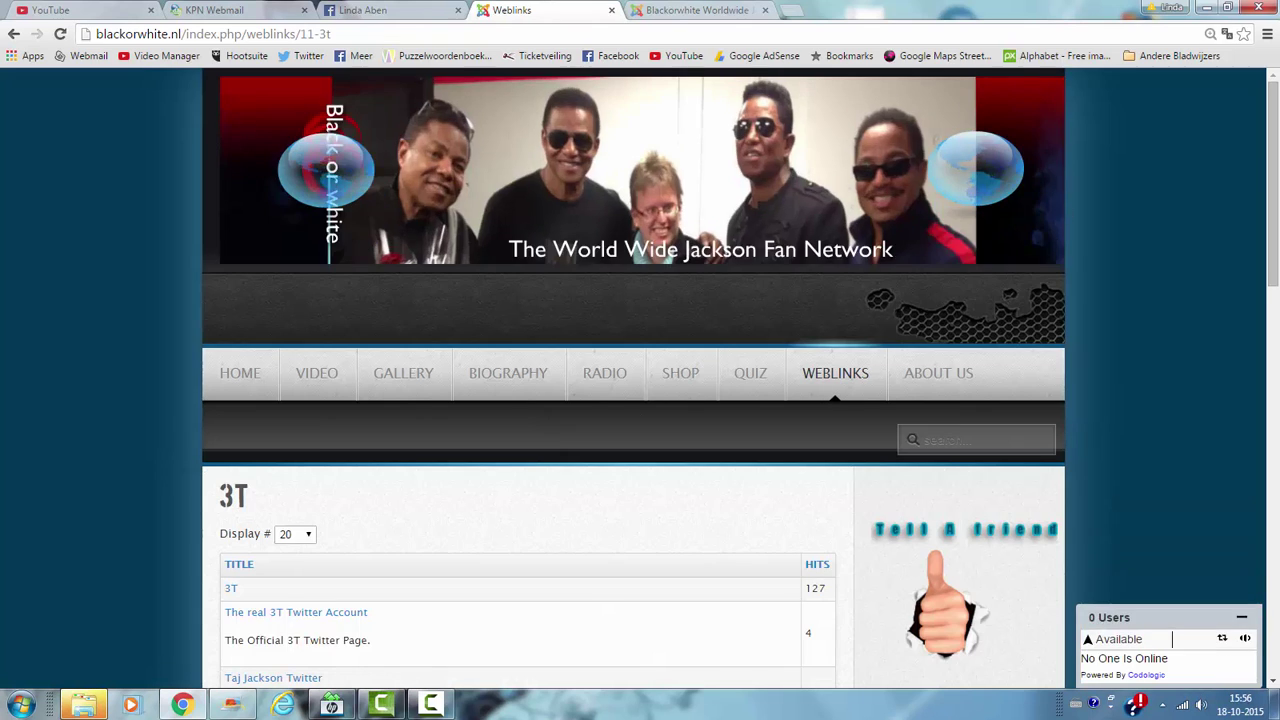
Step: Visit the Taj Jackson Twitter weblink, copy its profile address, and go back to the 3T page
scroll(760, 267, down, 2)
scroll(726, 323, down, 2)
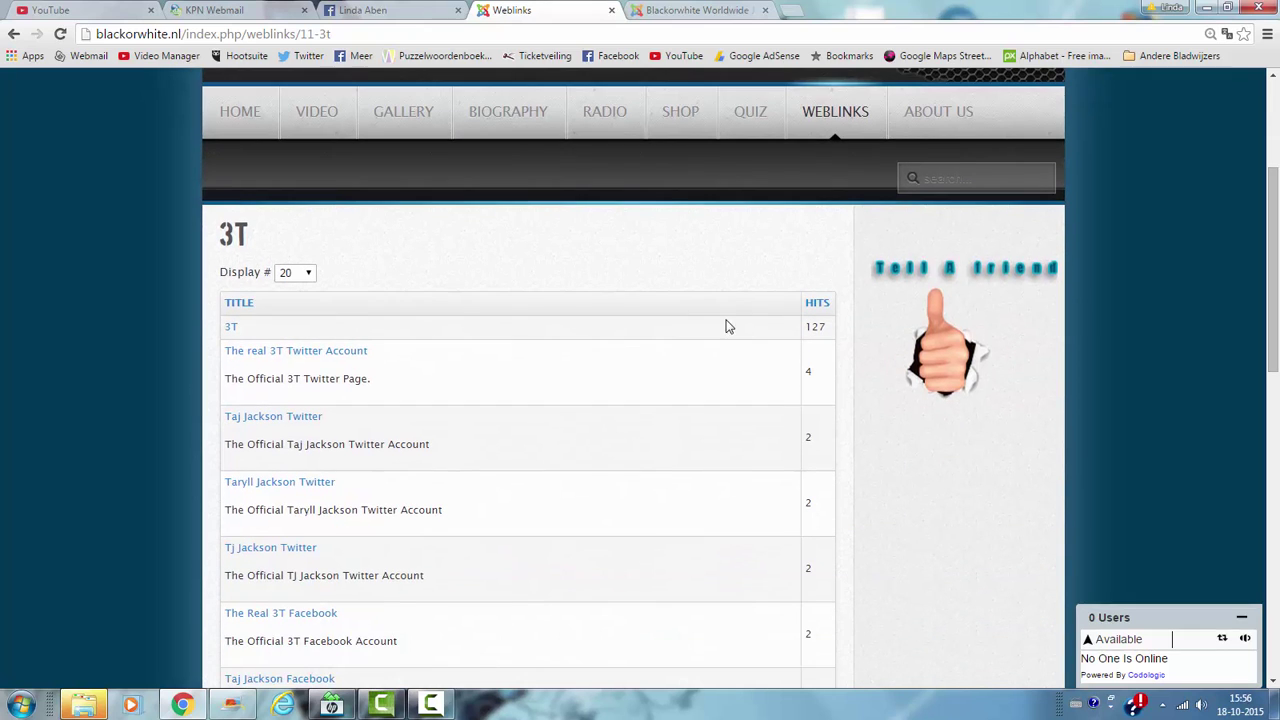
click(318, 418)
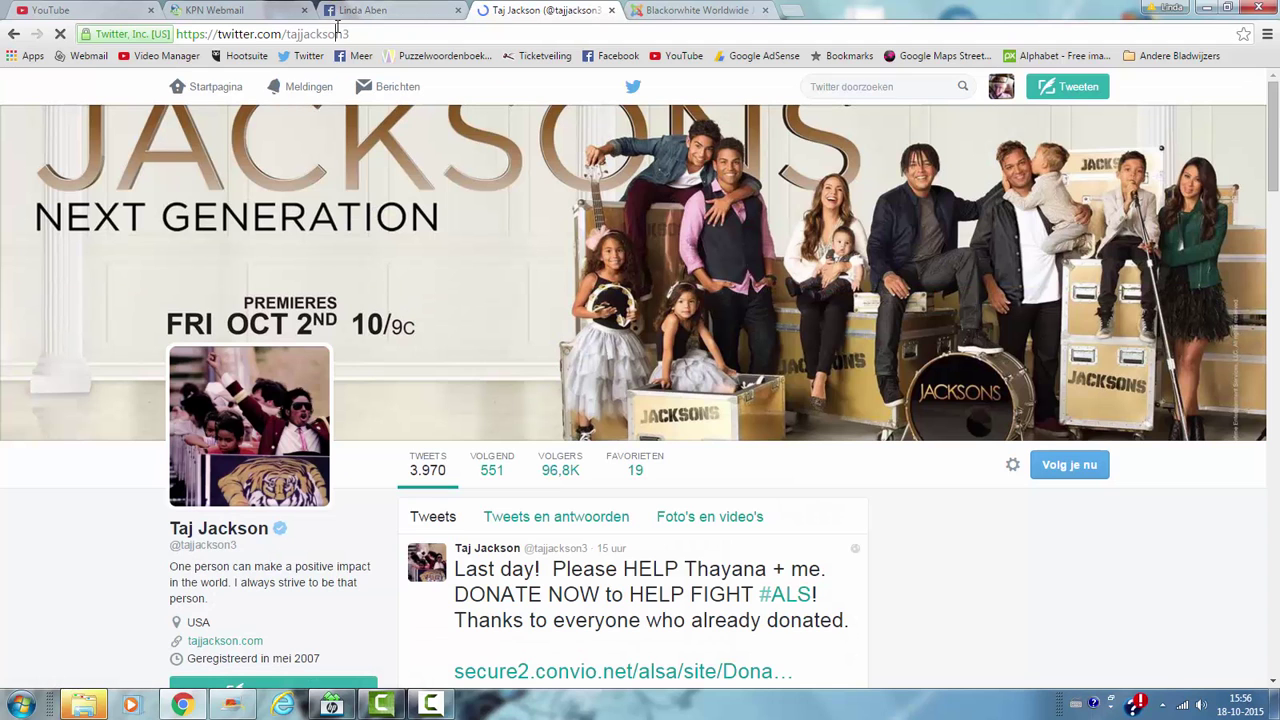
click(338, 33)
key(ctrl+c)
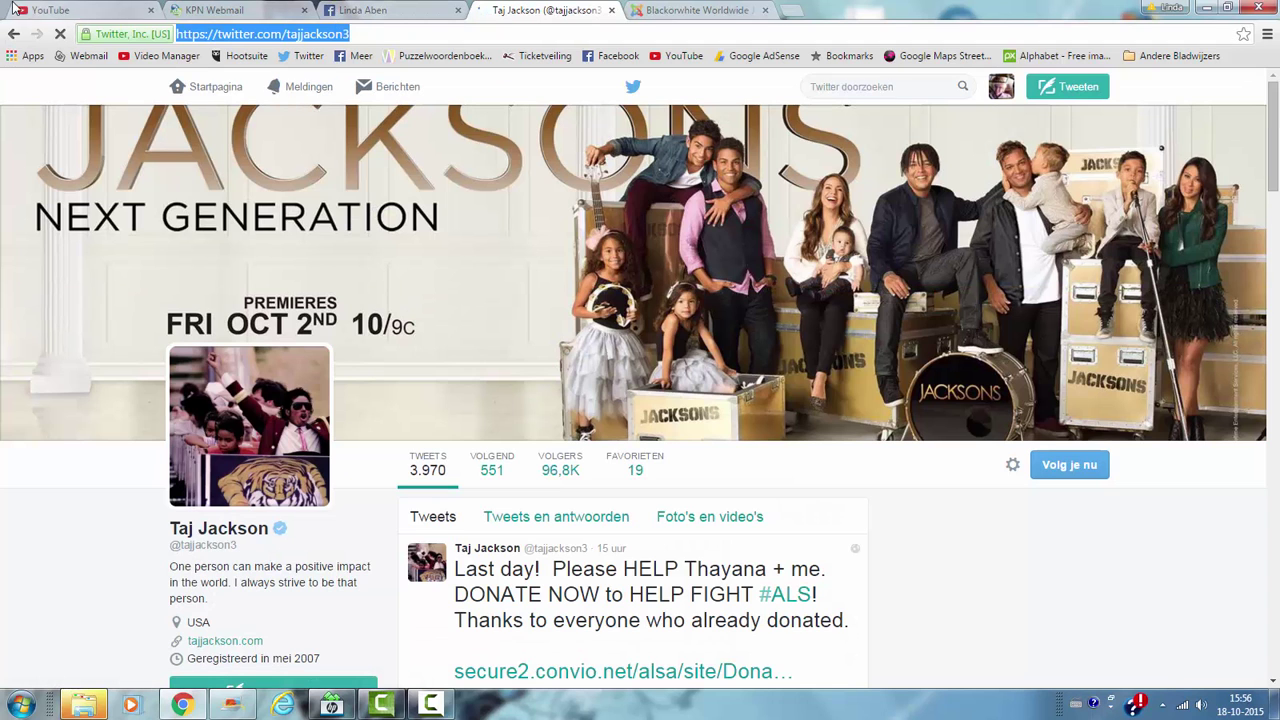
click(13, 33)
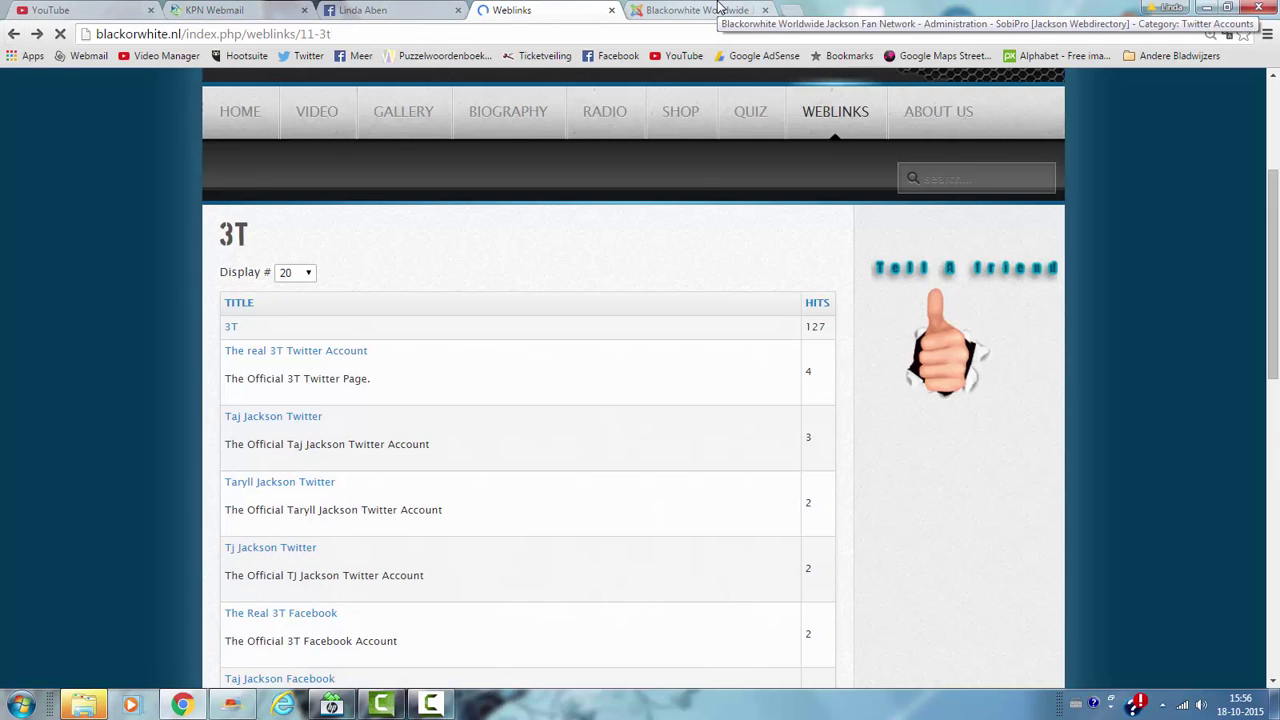
Step: Back in SobiPro, add a new Twitter Accounts entry and start its company name
click(720, 10)
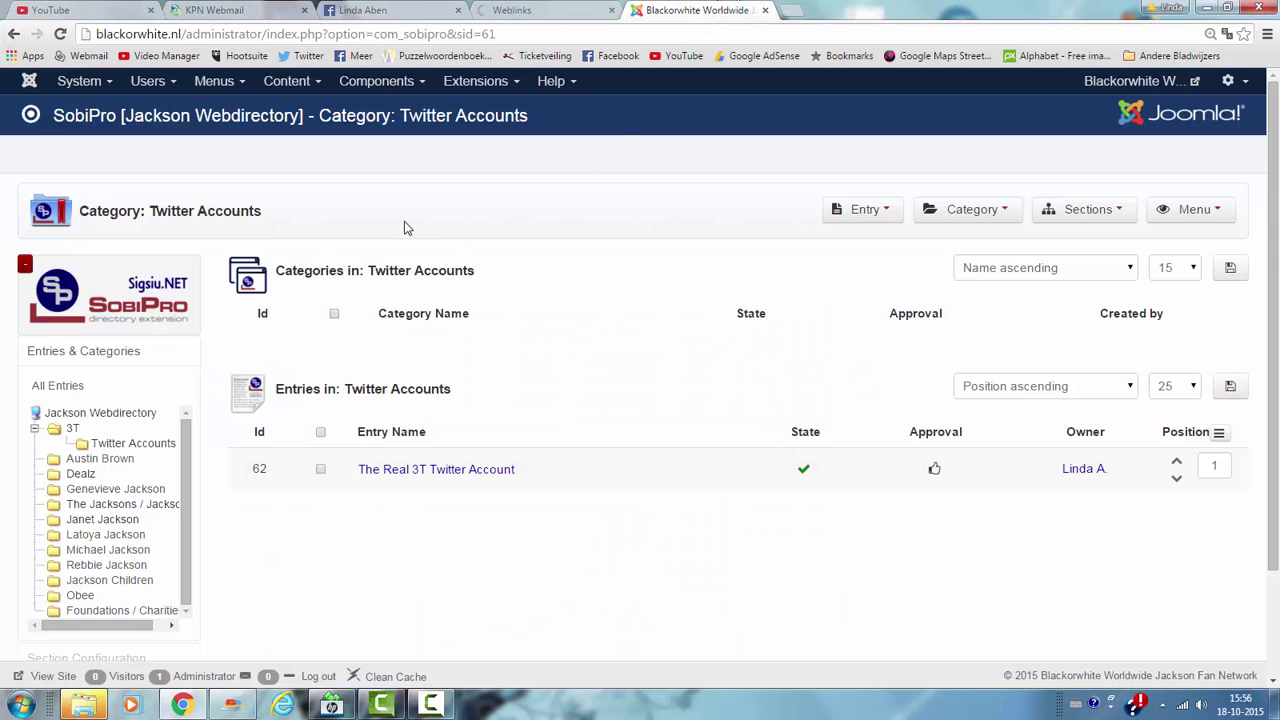
click(892, 213)
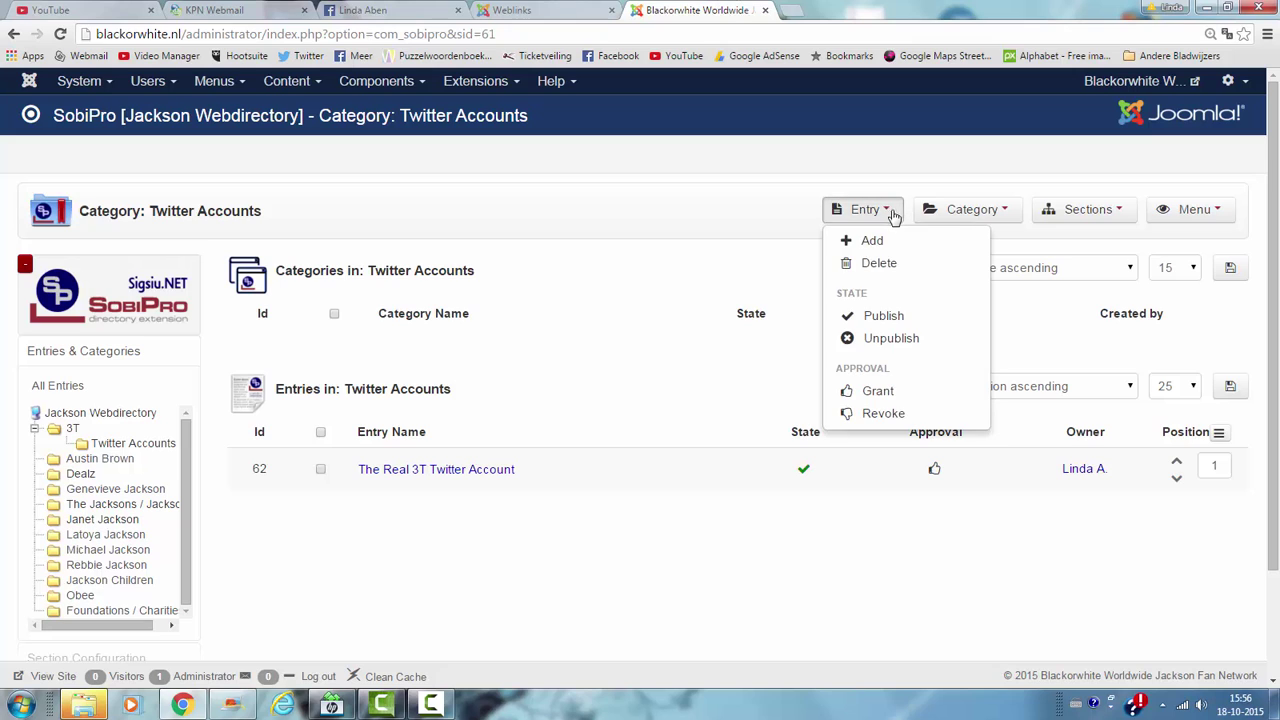
click(886, 243)
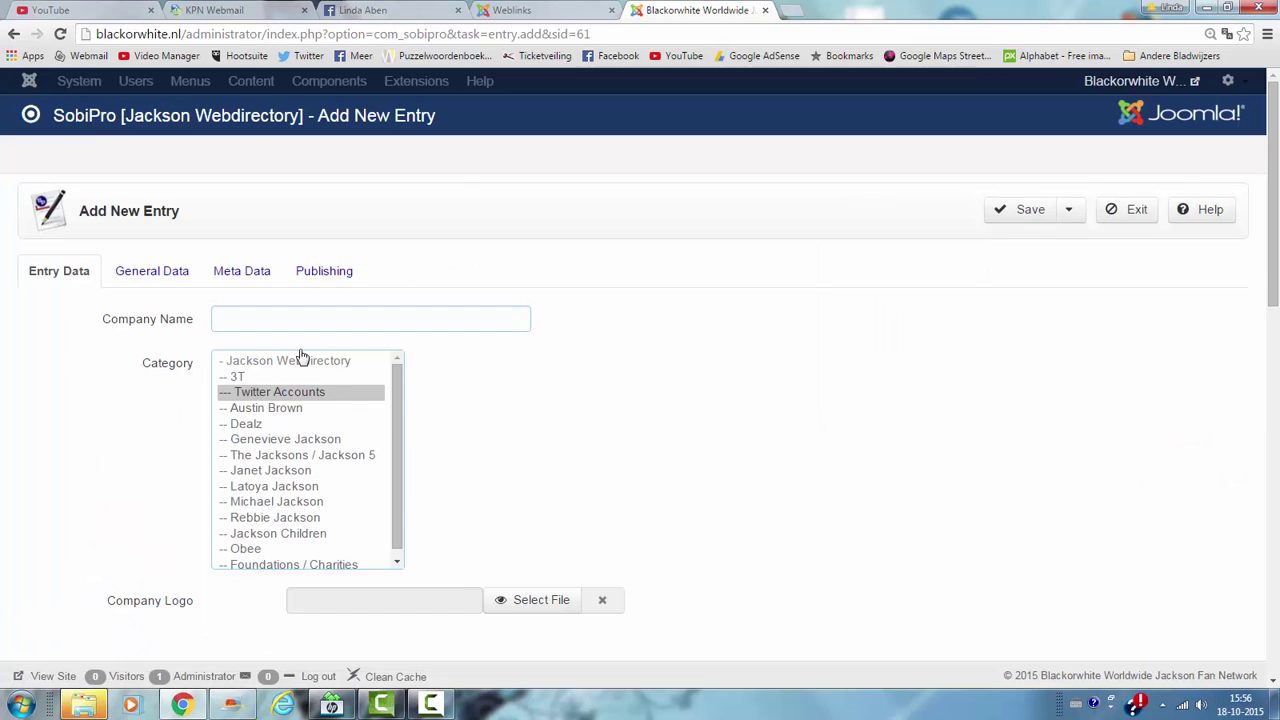
click(286, 318)
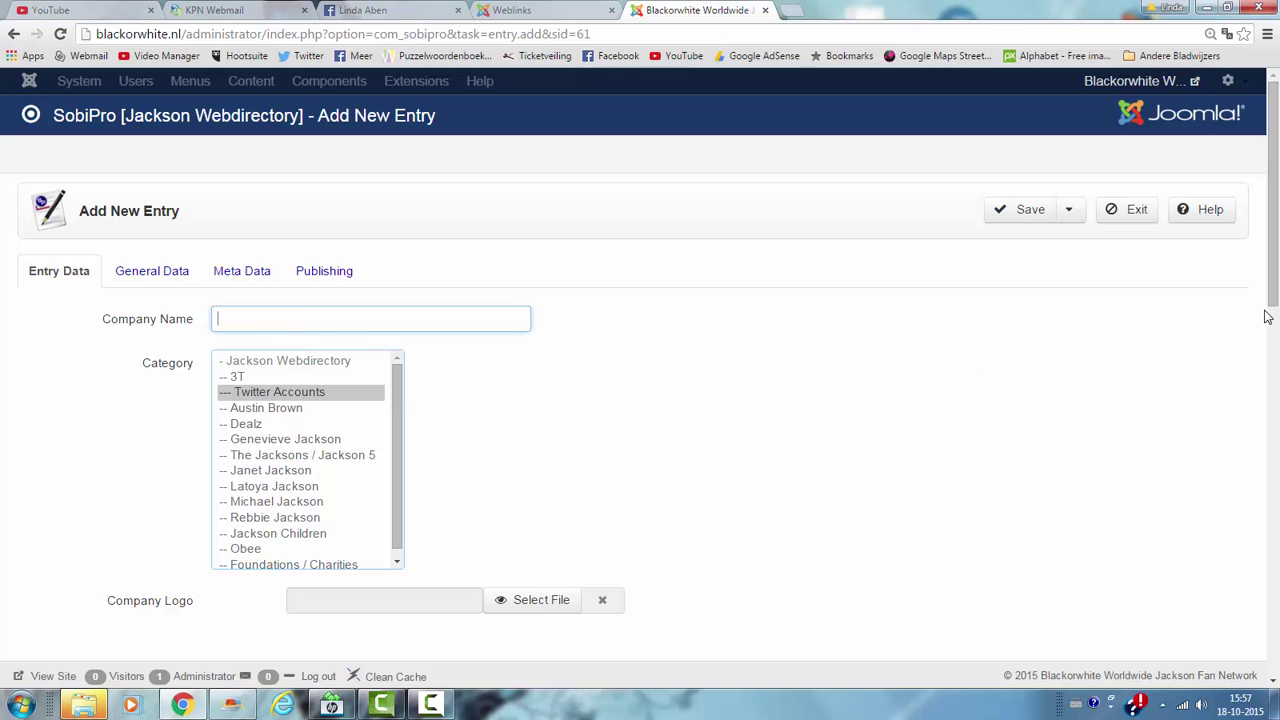
key(ctrl+v)
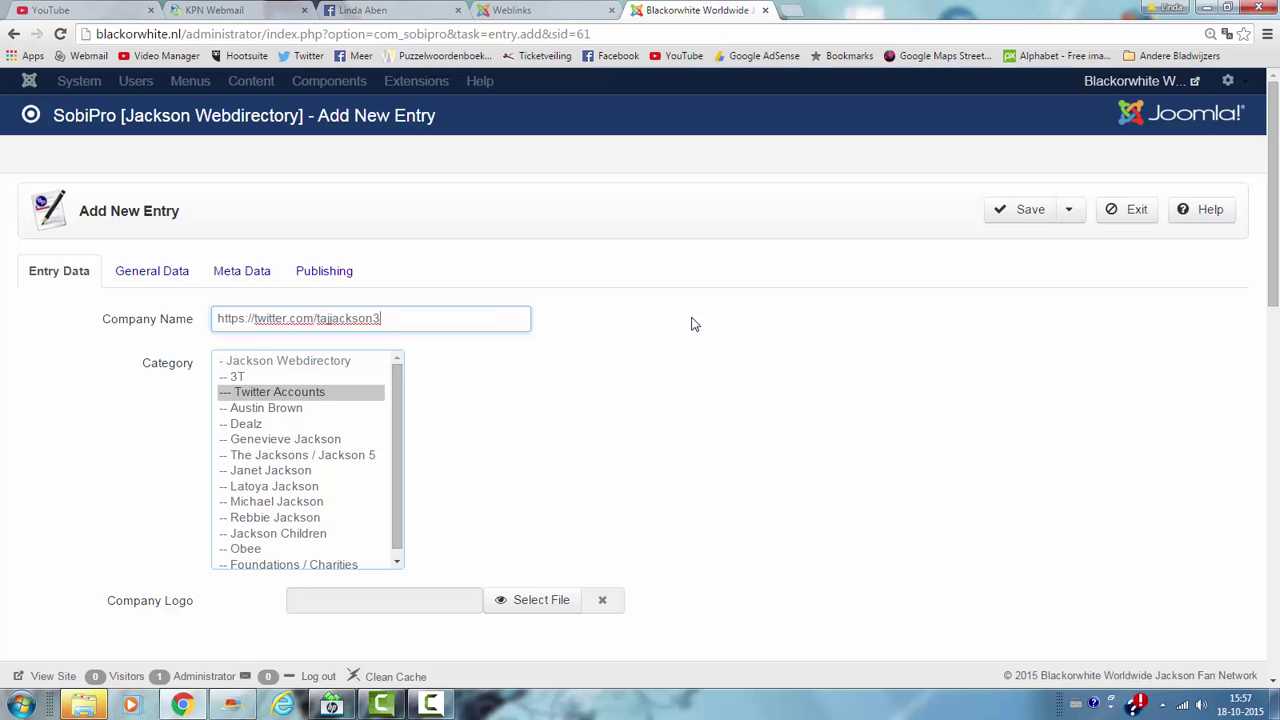
key(BackSpace)
key(BackSpace)
key(BackSpace)
key(BackSpace)
key(BackSpace)
key(BackSpace)
key(BackSpace)
key(BackSpace)
key(BackSpace)
key(BackSpace)
key(BackSpace)
key(BackSpace)
key(BackSpace)
key(BackSpace)
key(BackSpace)
key(BackSpace)
key(BackSpace)
key(BackSpace)
key(BackSpace)
key(BackSpace)
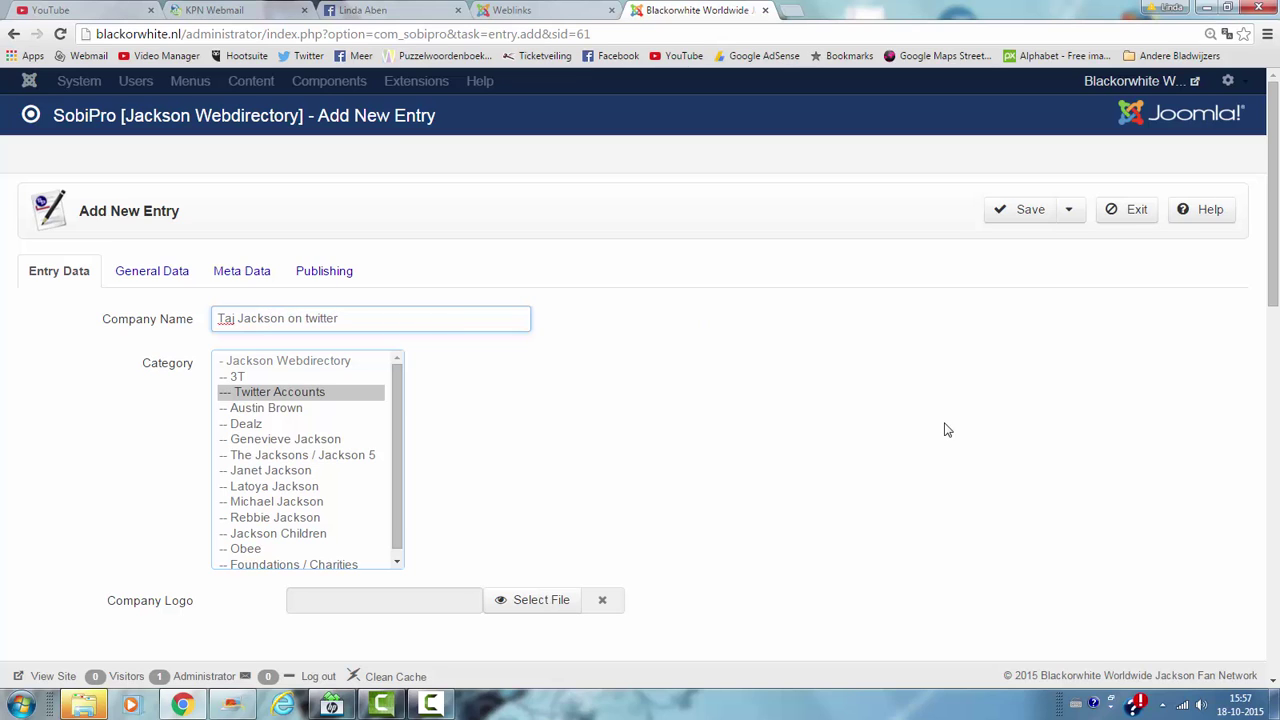
scroll(1275, 302, down, 3)
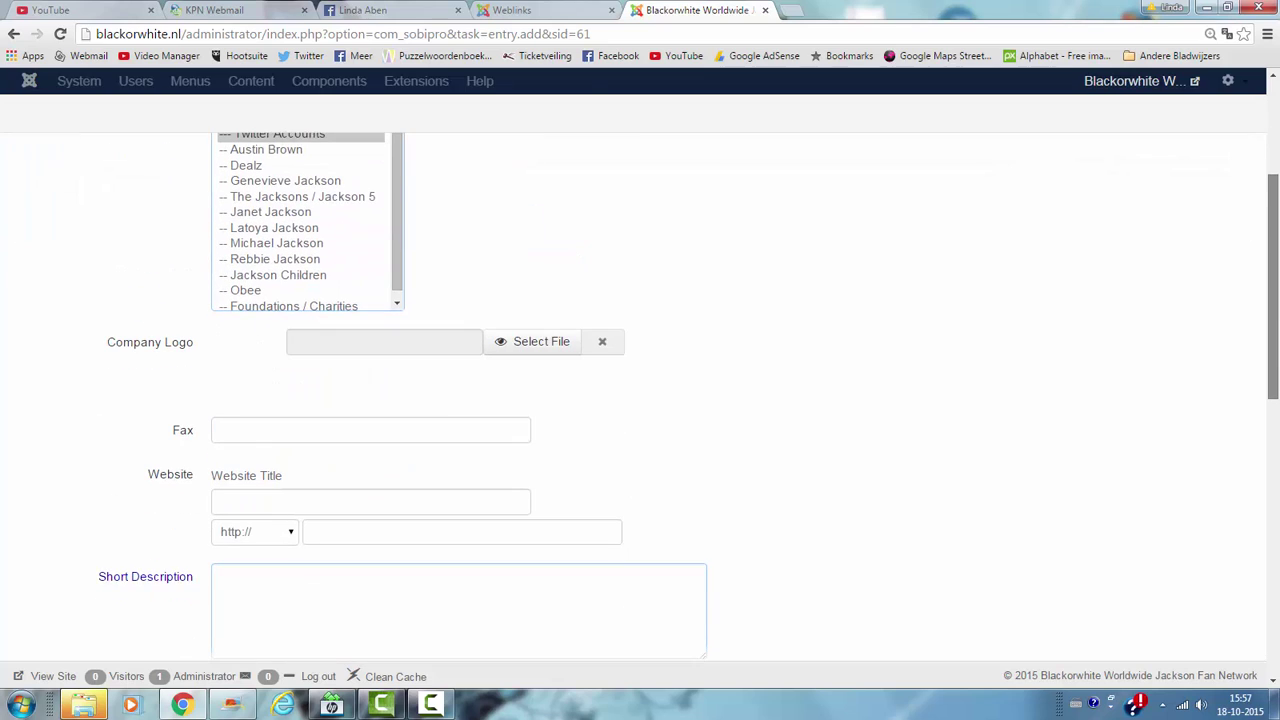
click(329, 532)
text(https://twitter.com/tajjackson3)
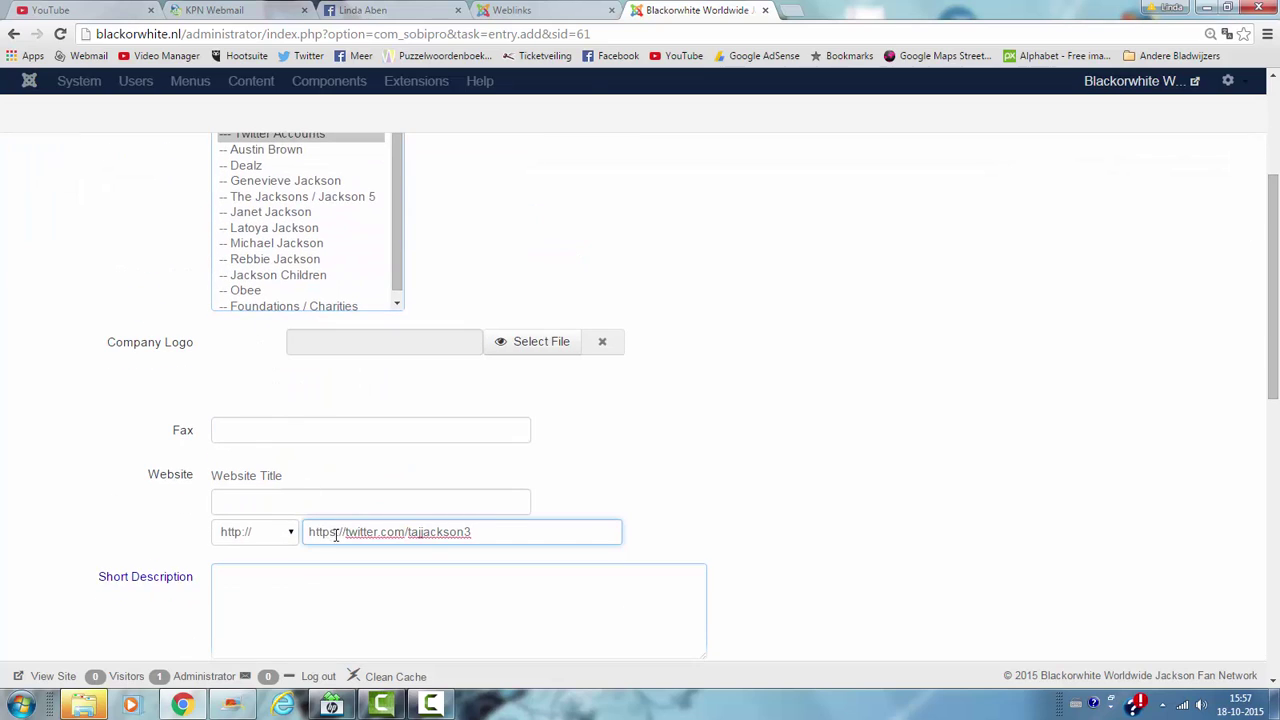
drag(346, 532, 153, 524)
key(BackSpace)
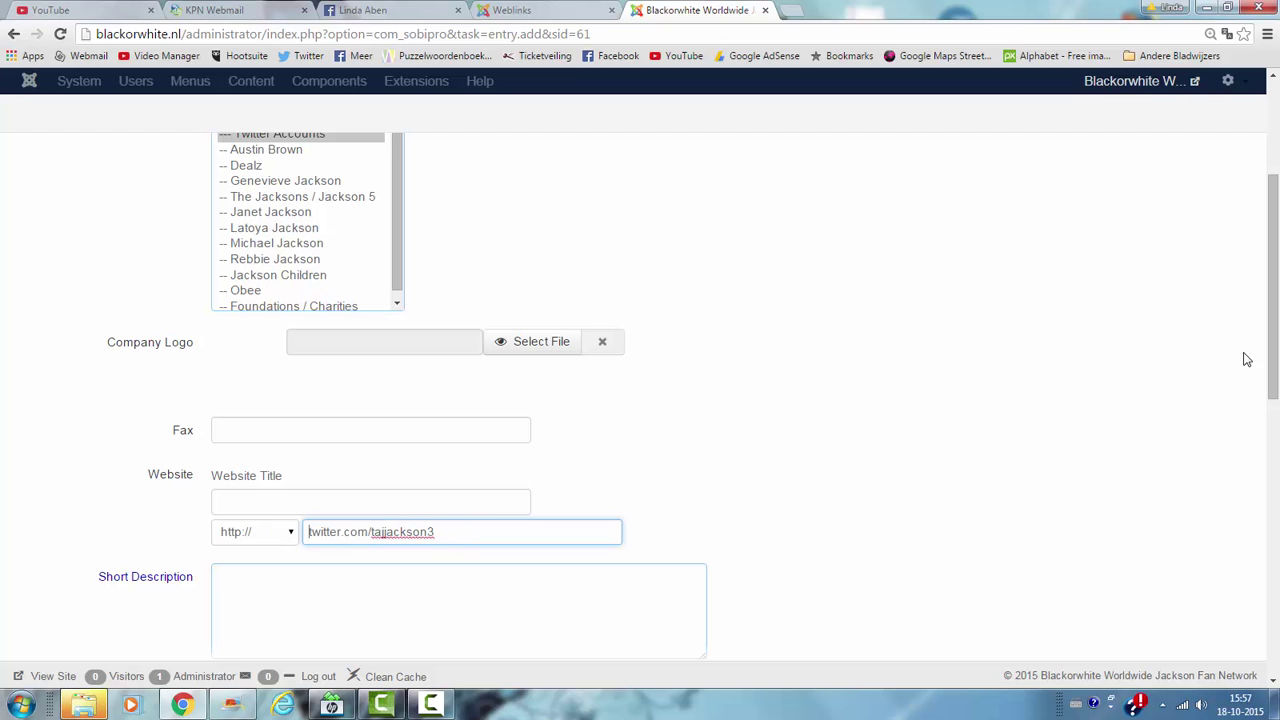
drag(1272, 360, 1272, 268)
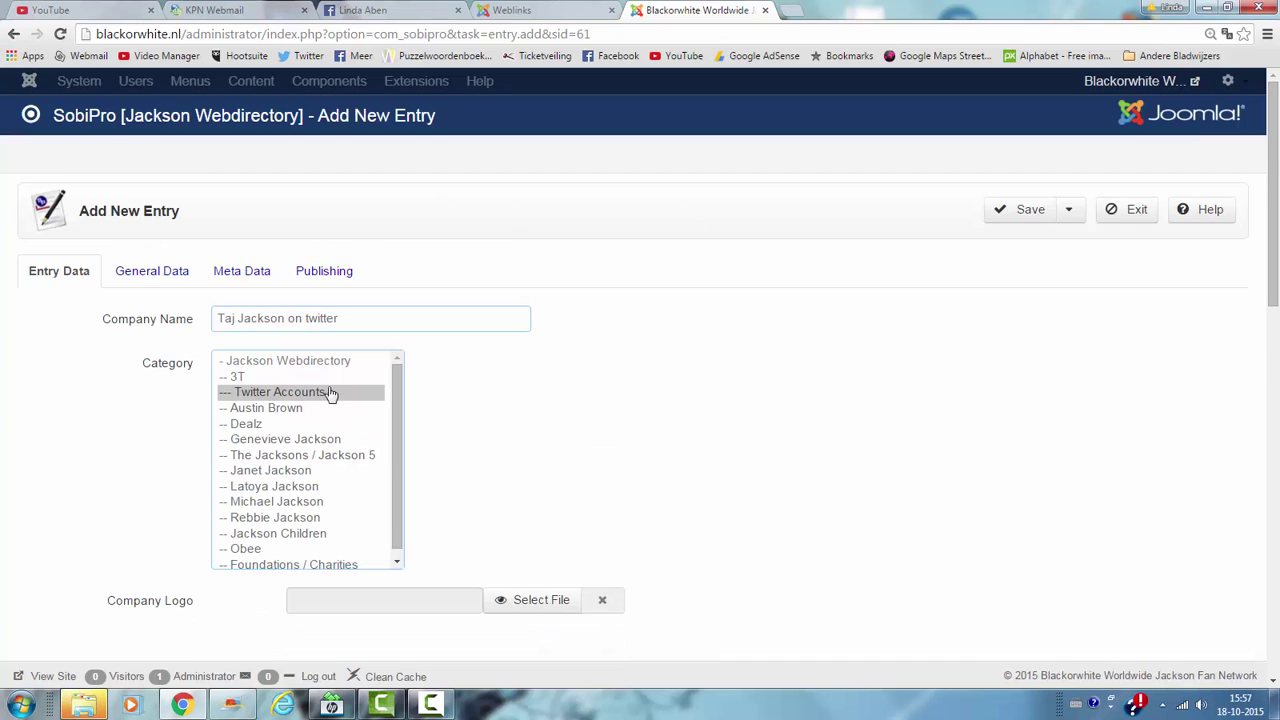
drag(375, 315, 143, 326)
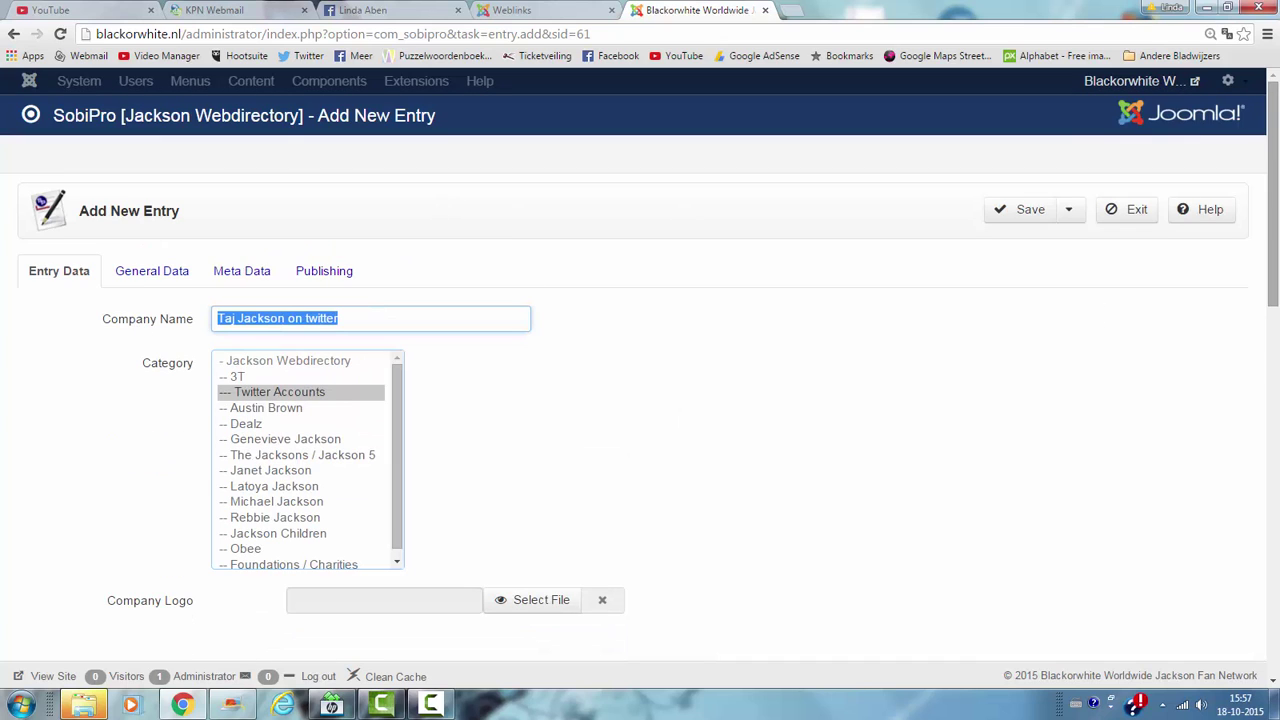
drag(1272, 192, 1272, 340)
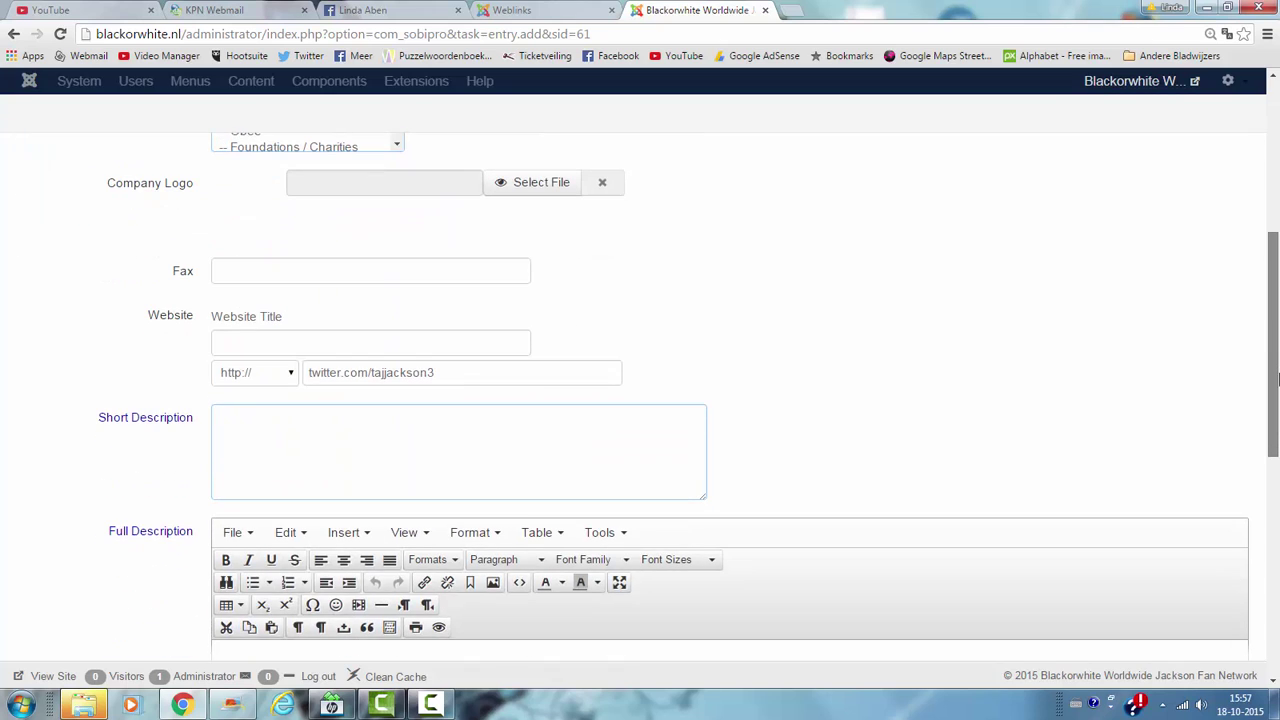
Step: Set the website title to 'Taj Jackson on twitter'
click(246, 346)
text(Taj Jackson on twitter)
drag(1276, 262, 1250, 100)
drag(1277, 170, 1277, 285)
scroll(640, 400, down, 1)
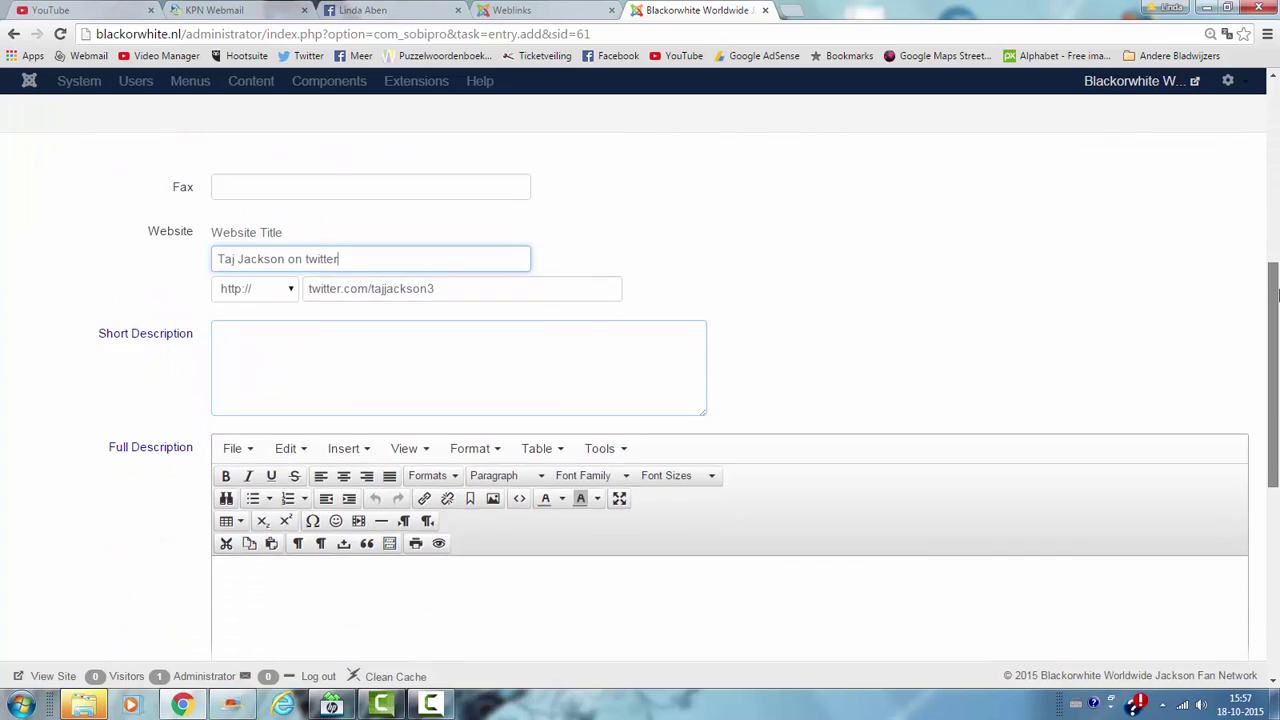
scroll(640, 400, up, 3)
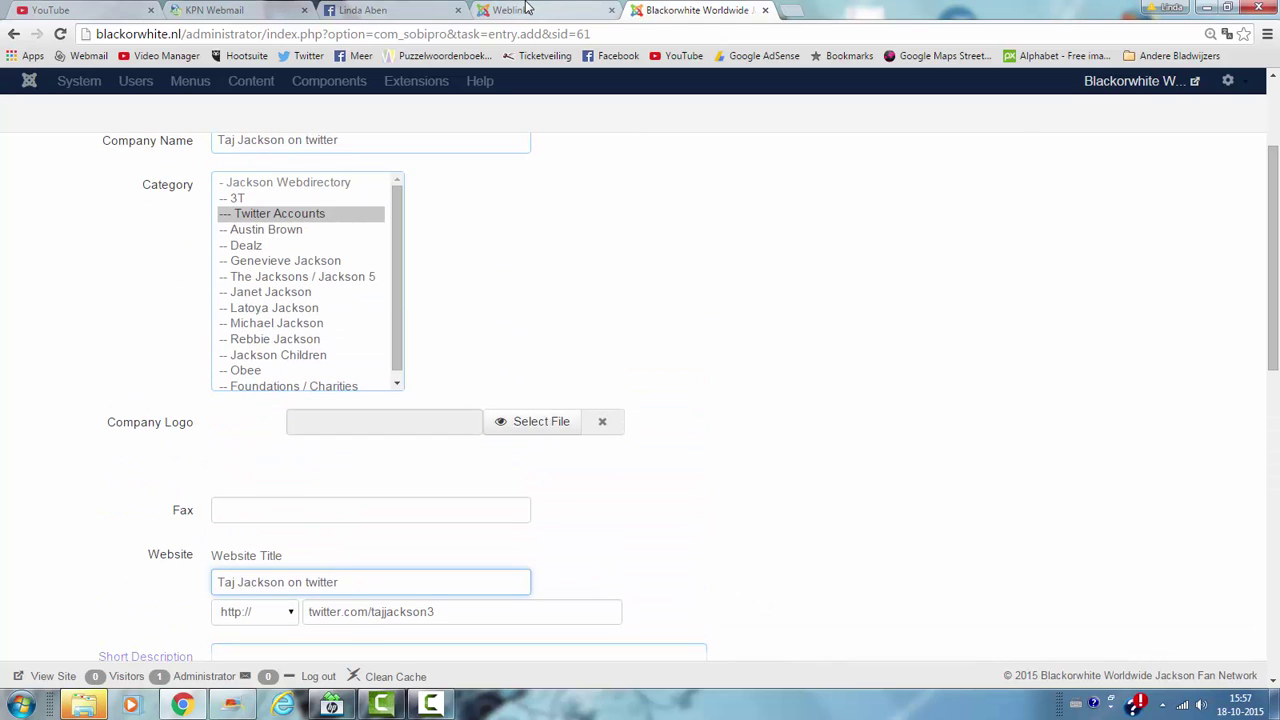
Step: Copy the Taj Jackson account description from the 3T weblinks page into Short Description and save
click(543, 11)
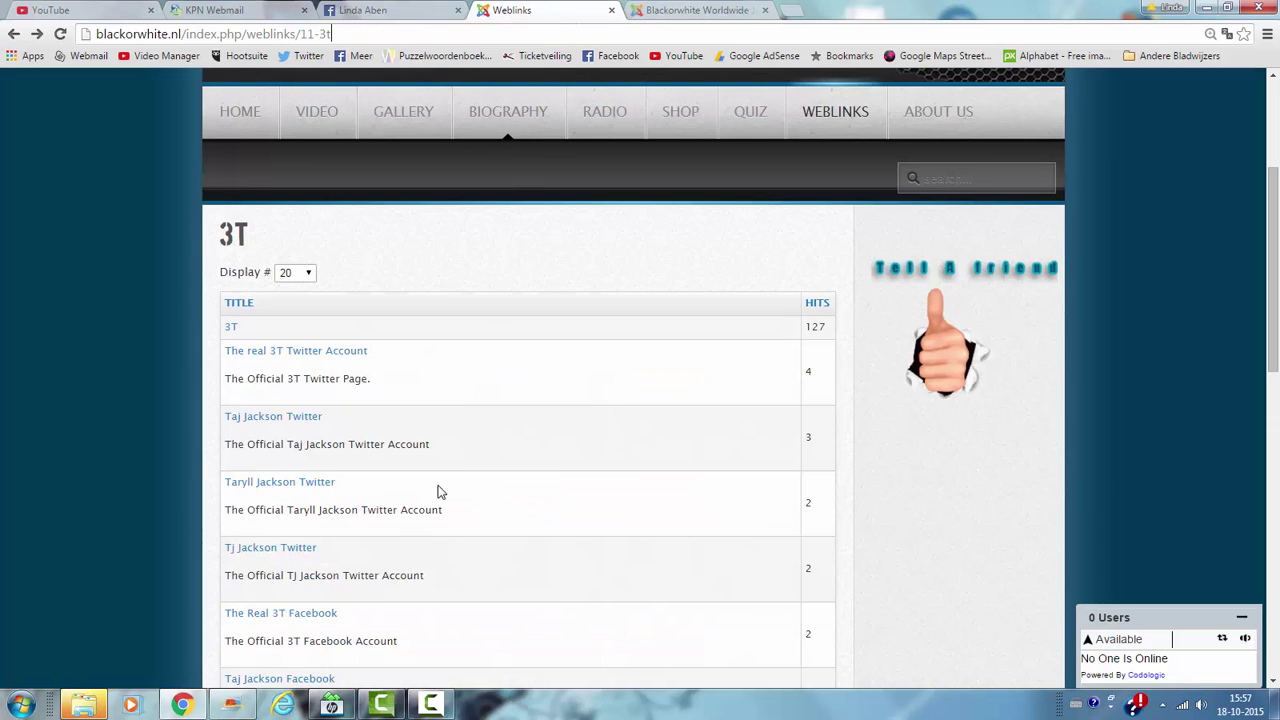
drag(430, 444, 226, 445)
key(ctrl+c)
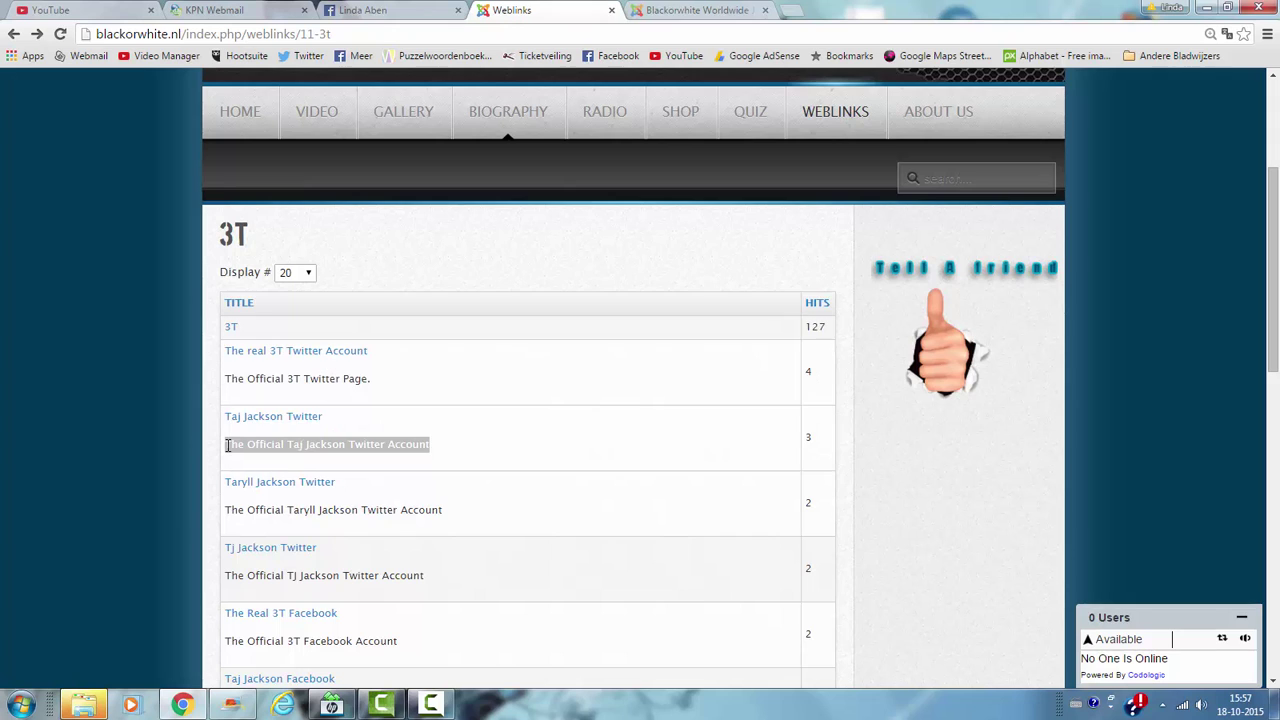
click(697, 10)
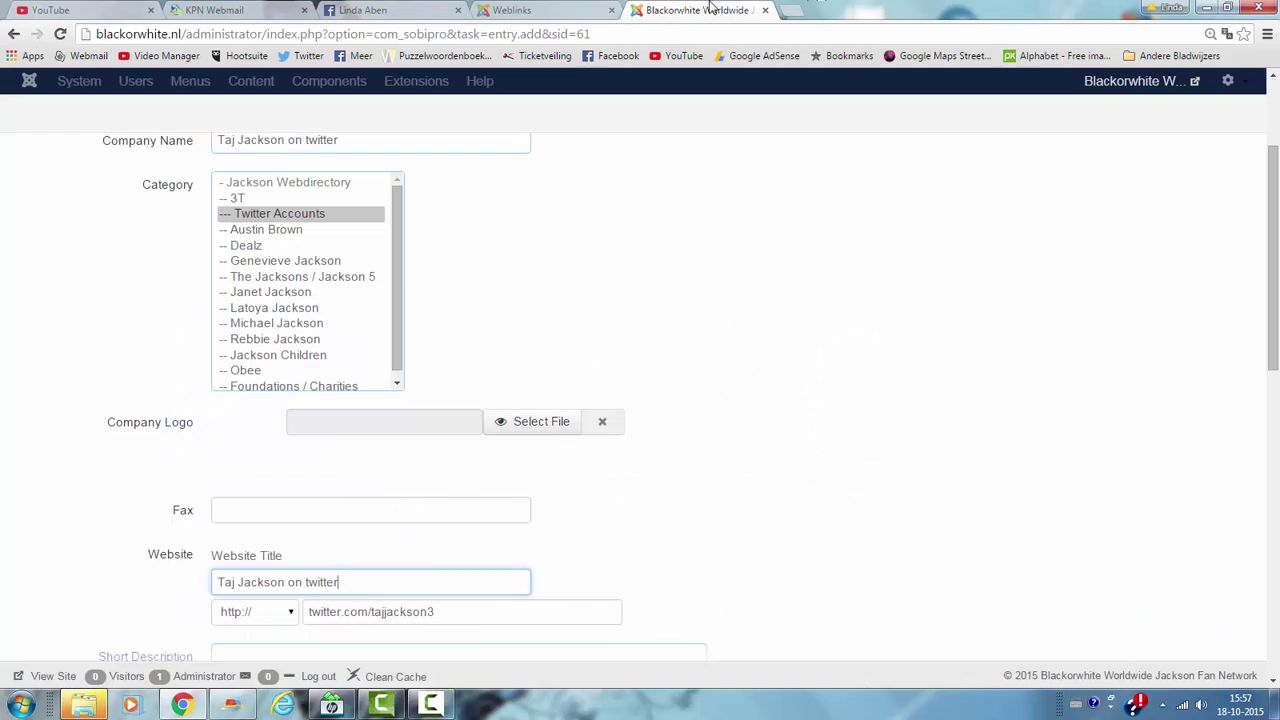
scroll(414, 423, down, 3)
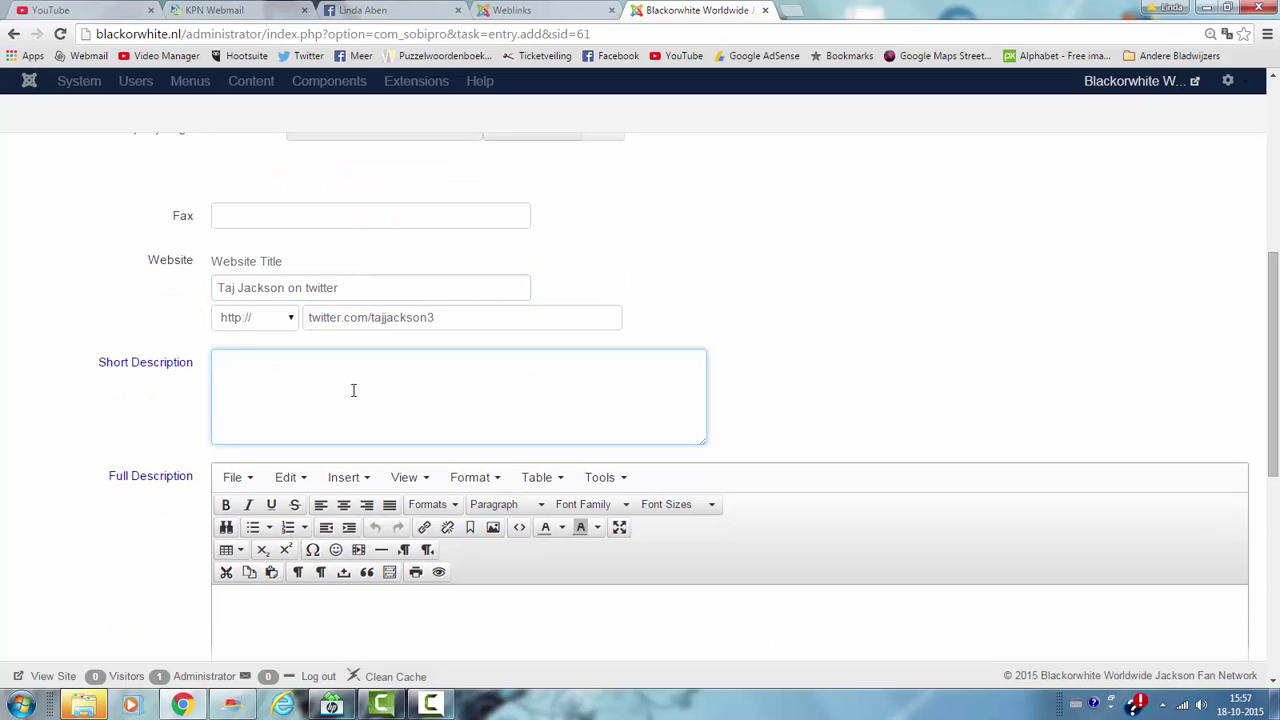
key(ctrl+v)
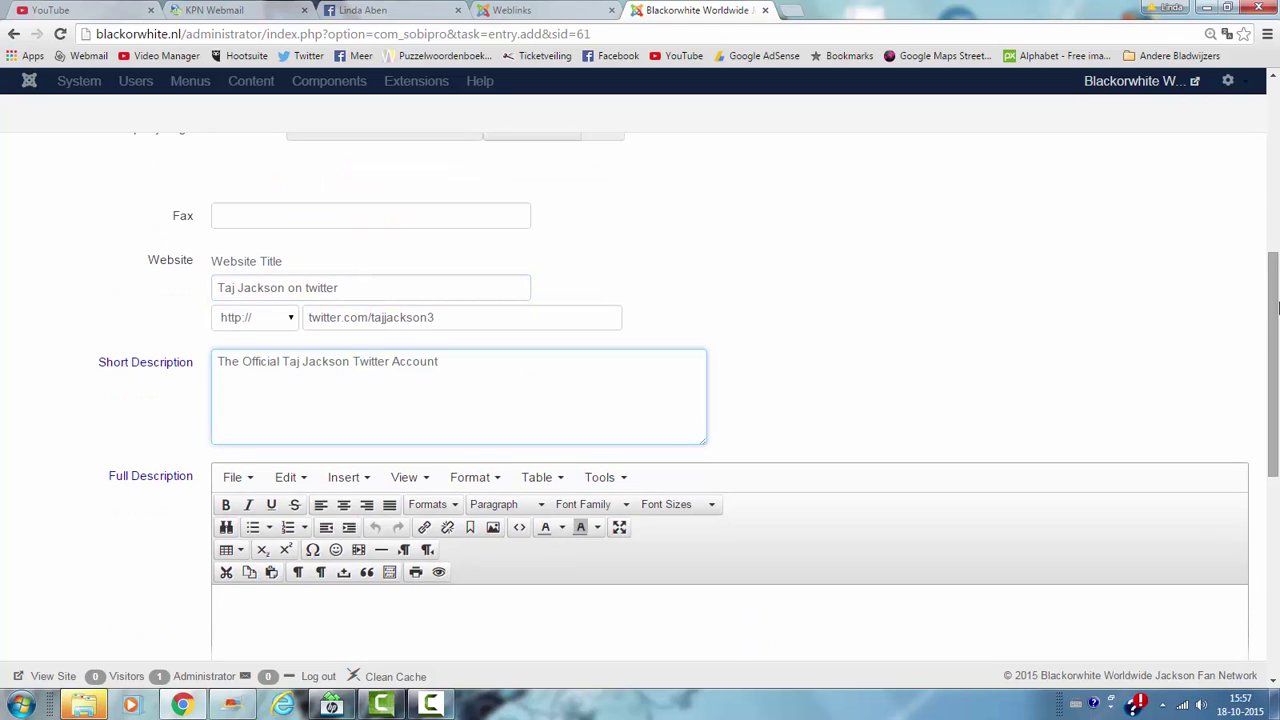
drag(1278, 308, 1278, 125)
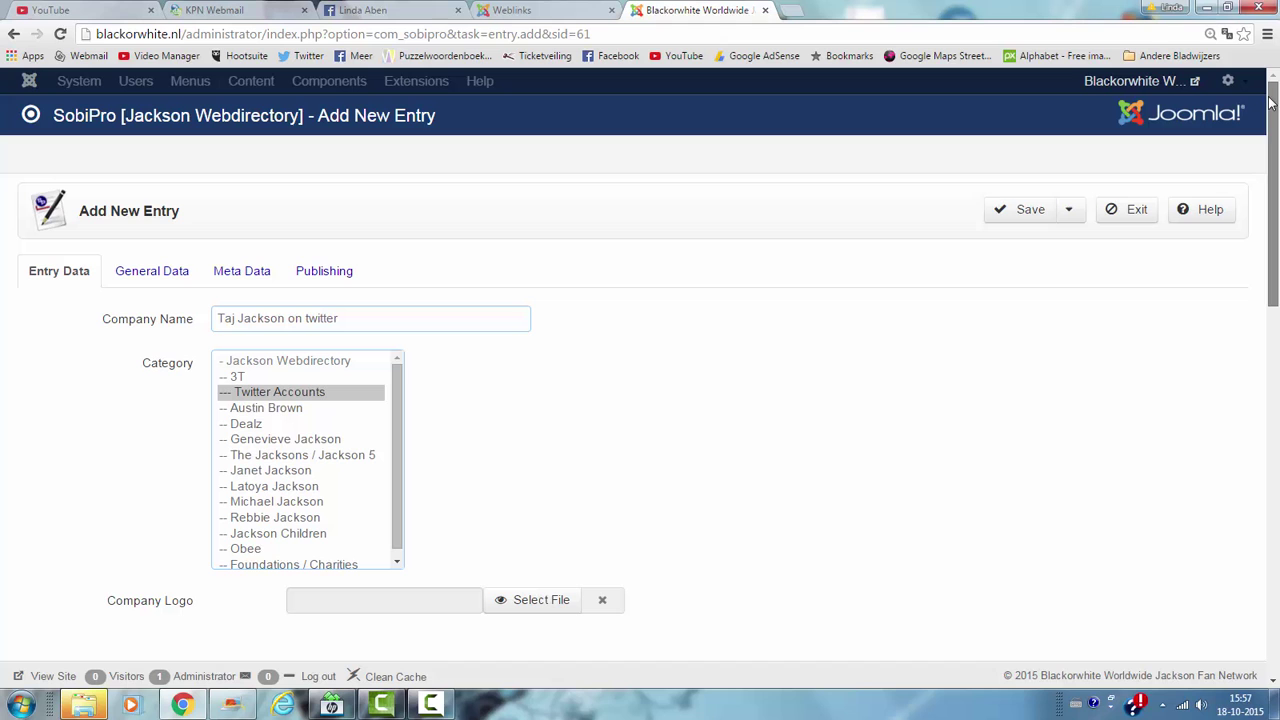
click(1036, 210)
Step: Exit the entry form and delete duplicate entry 66, confirming the deletion
click(1127, 212)
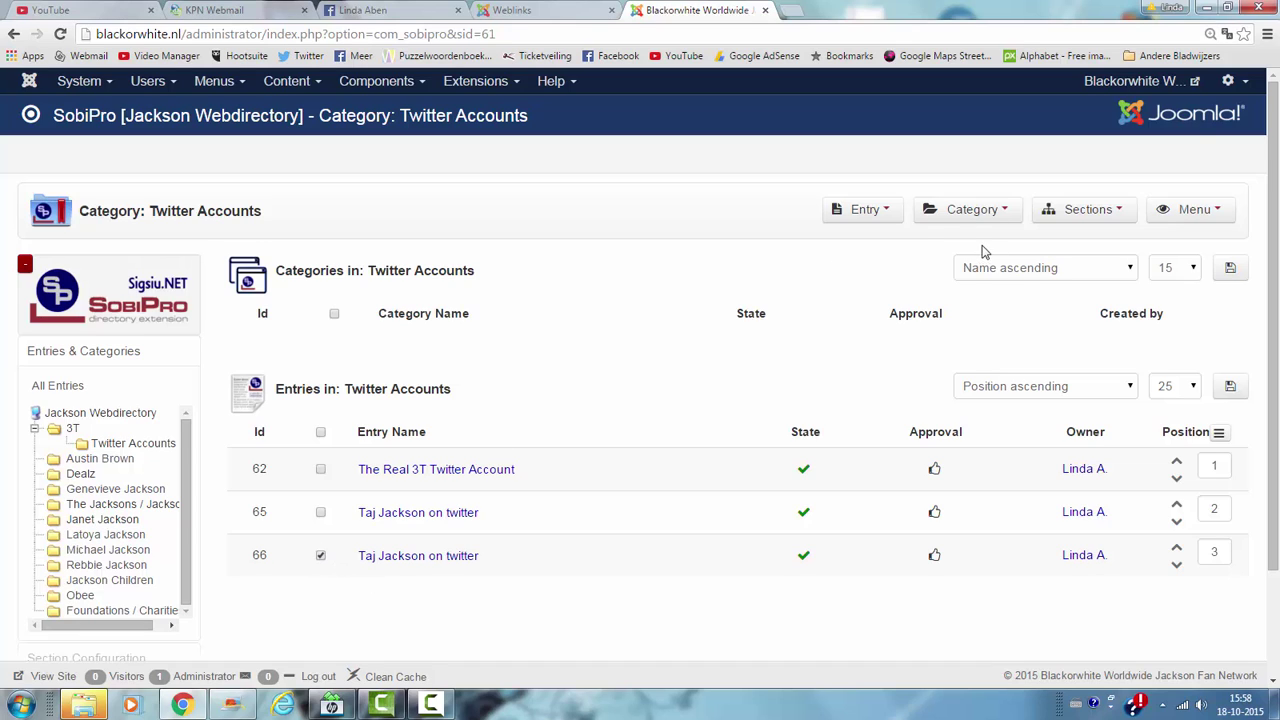
click(893, 224)
click(880, 262)
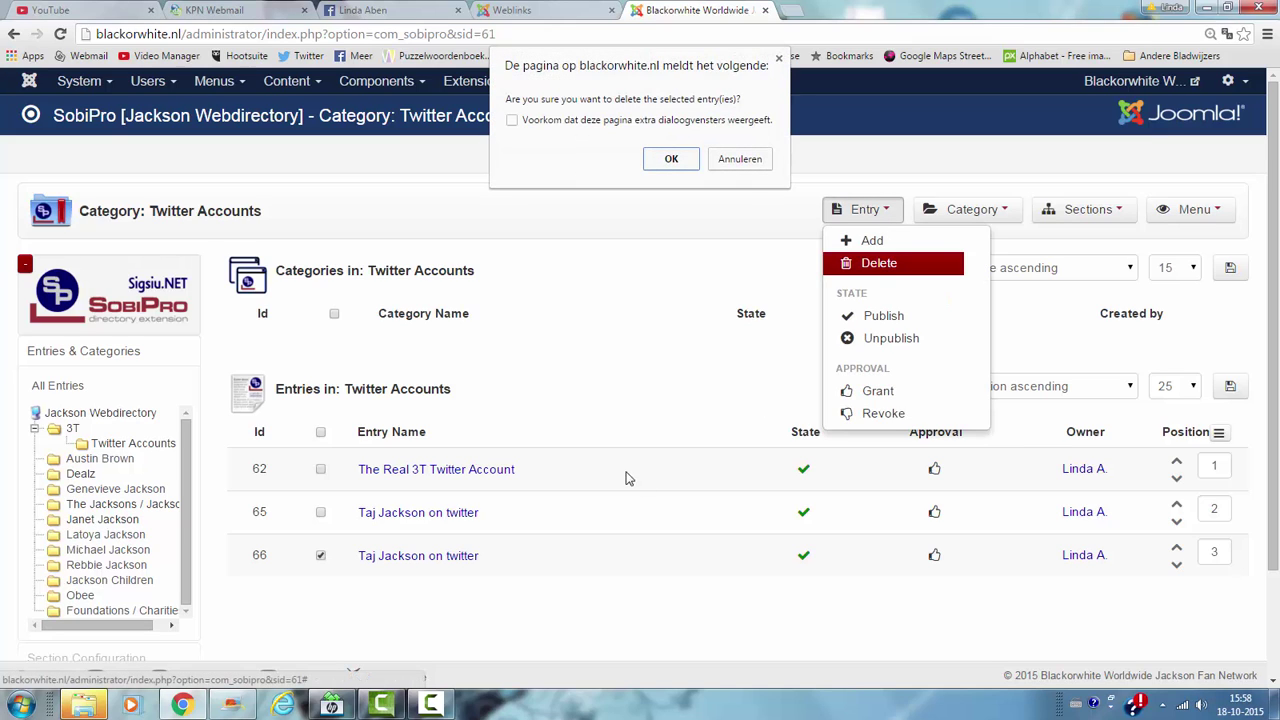
click(672, 159)
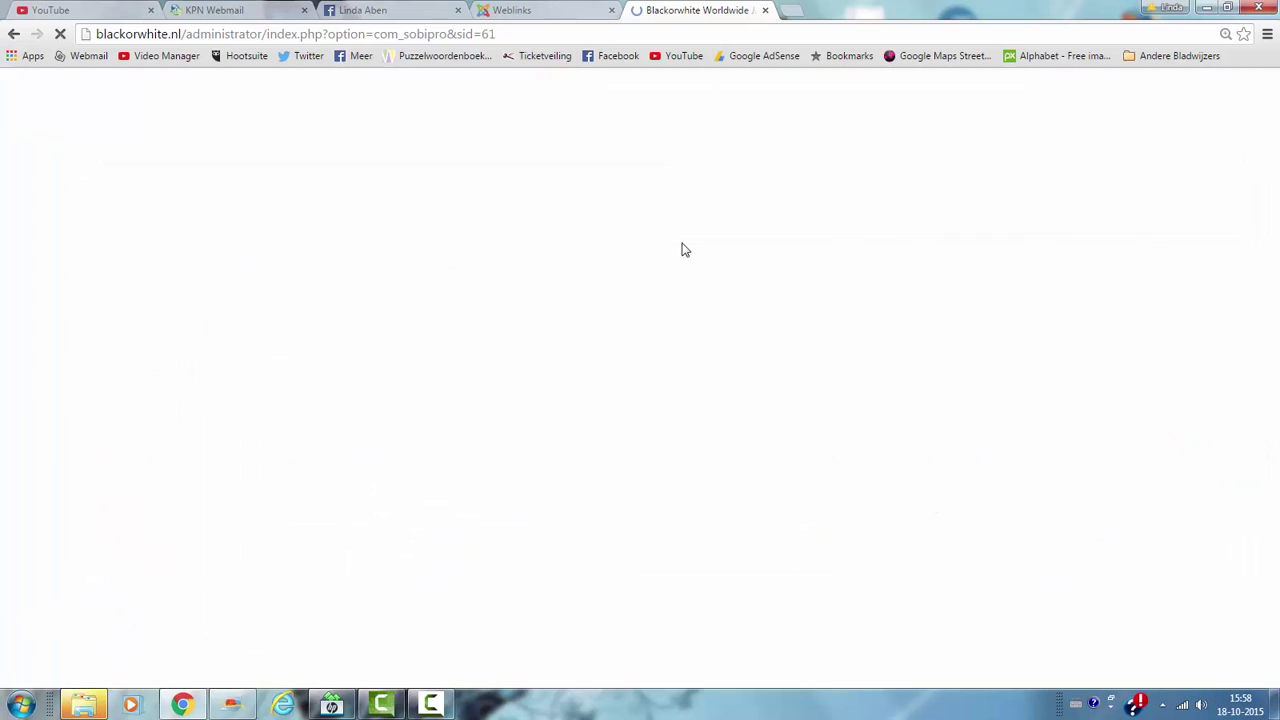
scroll(640, 400, down, 2)
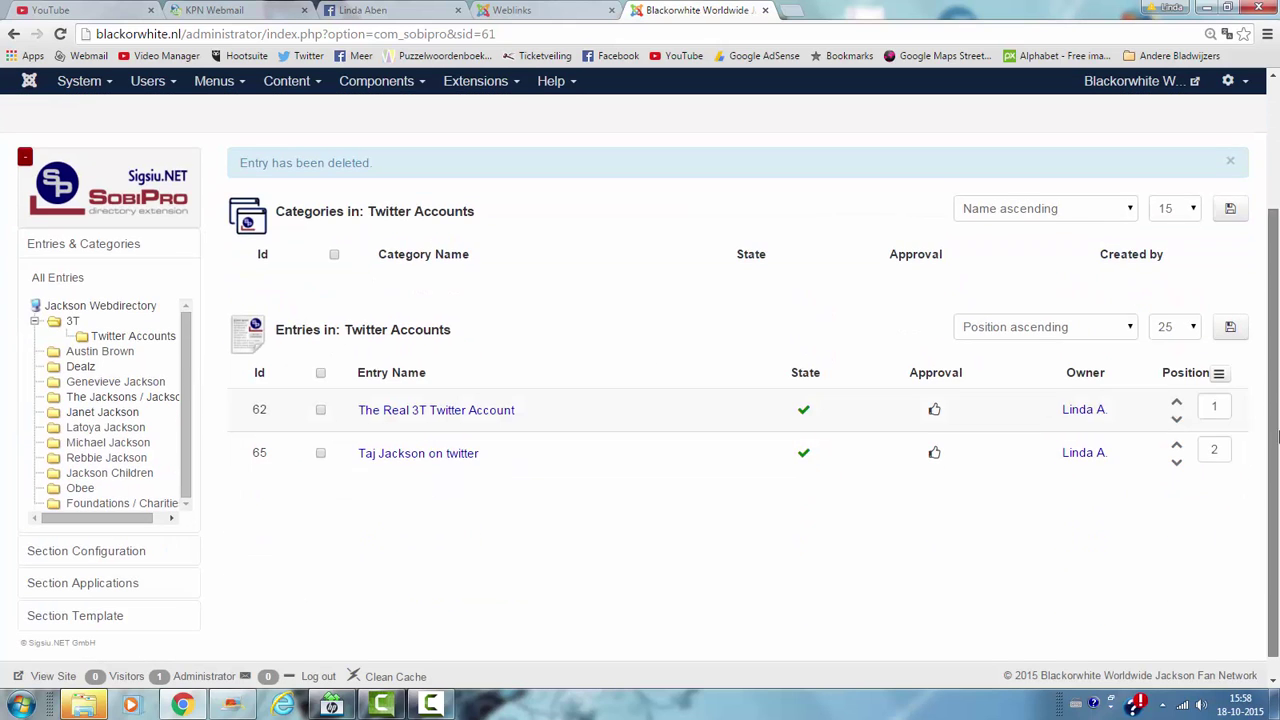
Step: In entry 65, change 'twitter' to 'Twitter' in Company Name and Website Title
click(453, 464)
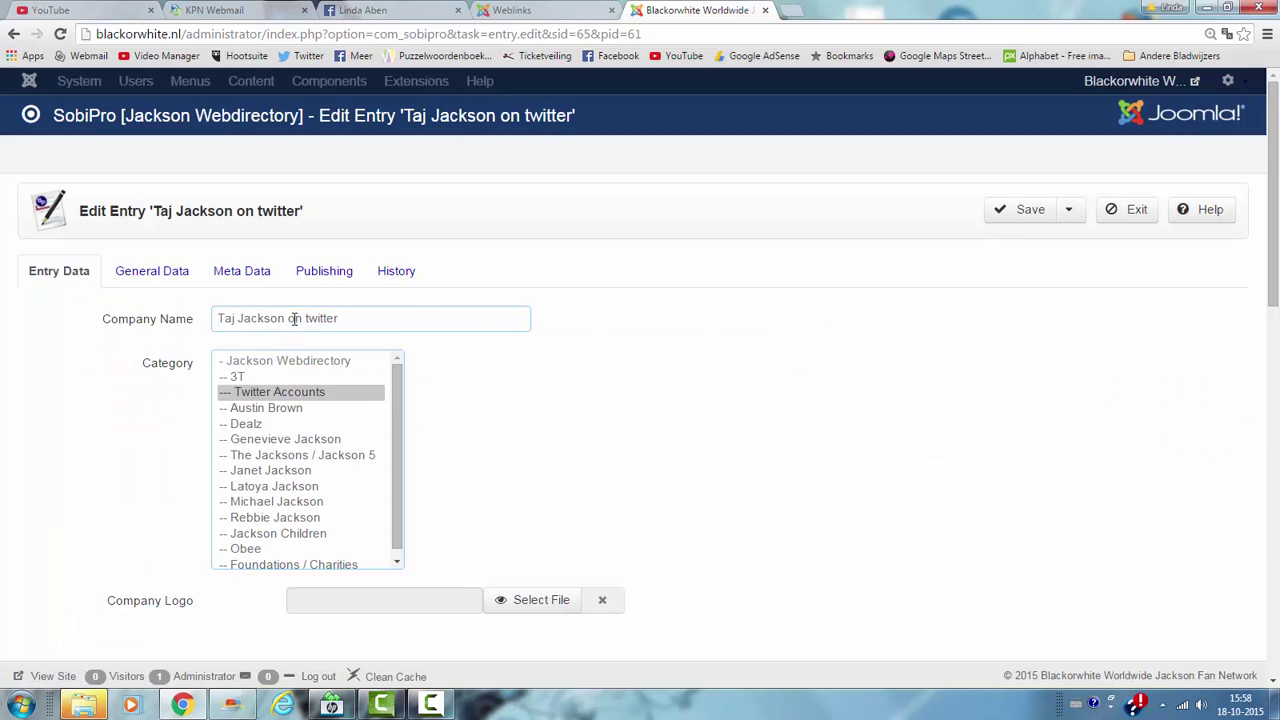
click(309, 318)
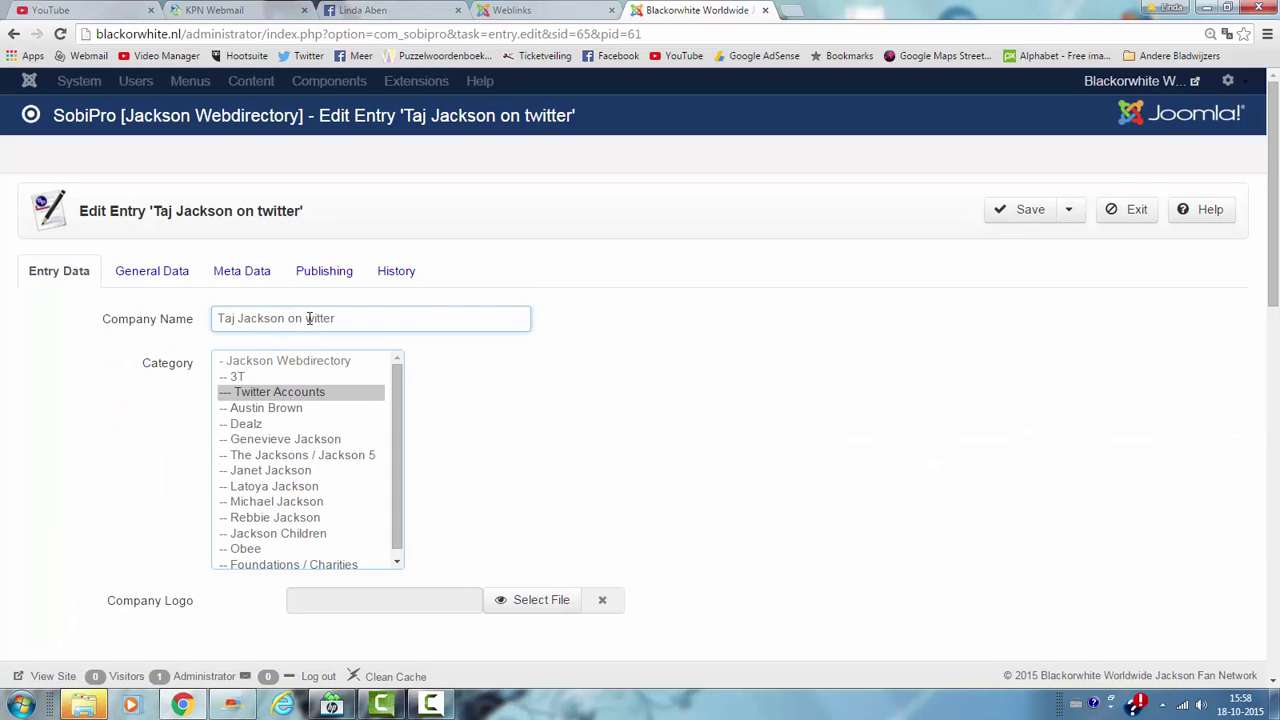
text(T)
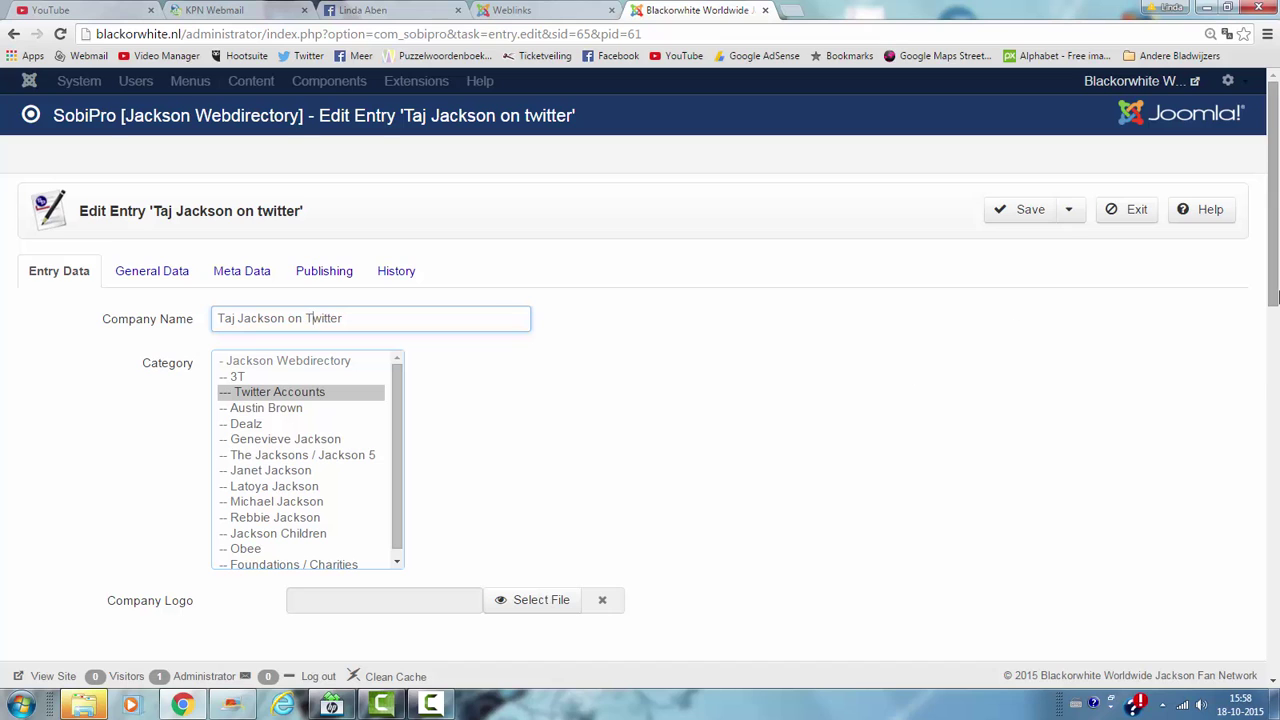
scroll(1010, 328, down, 5)
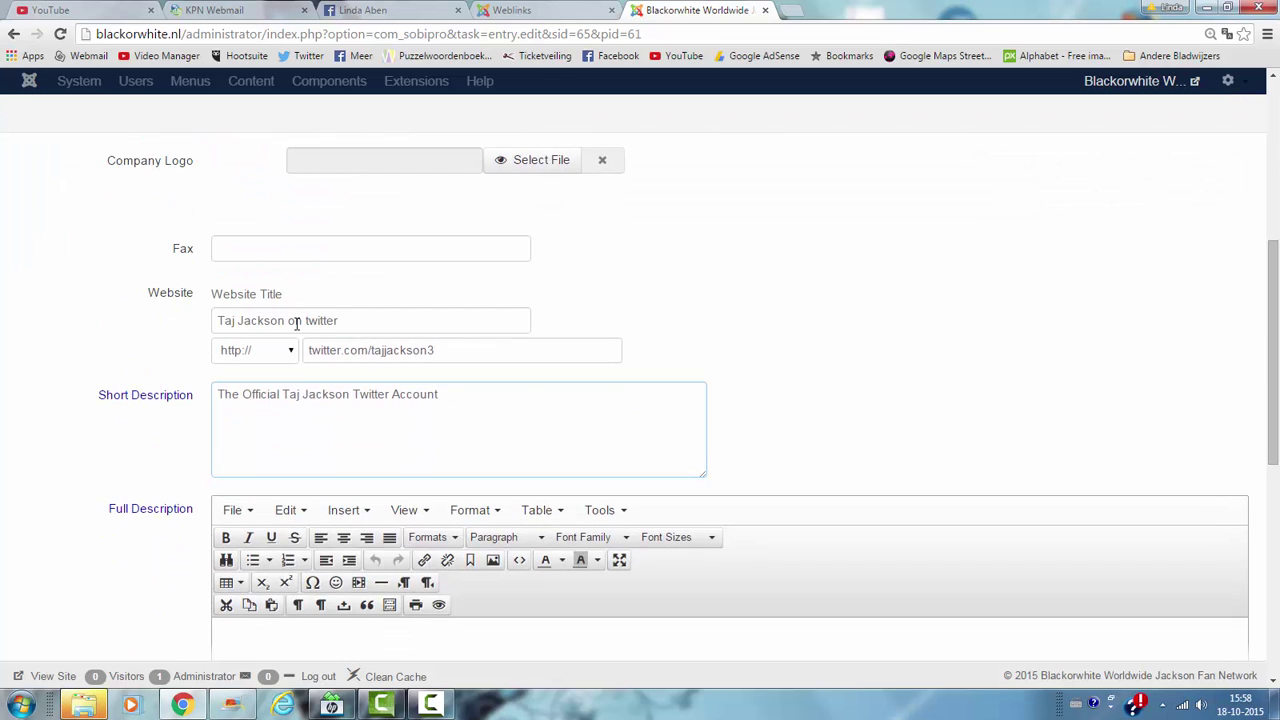
click(310, 318)
key(BackSpace)
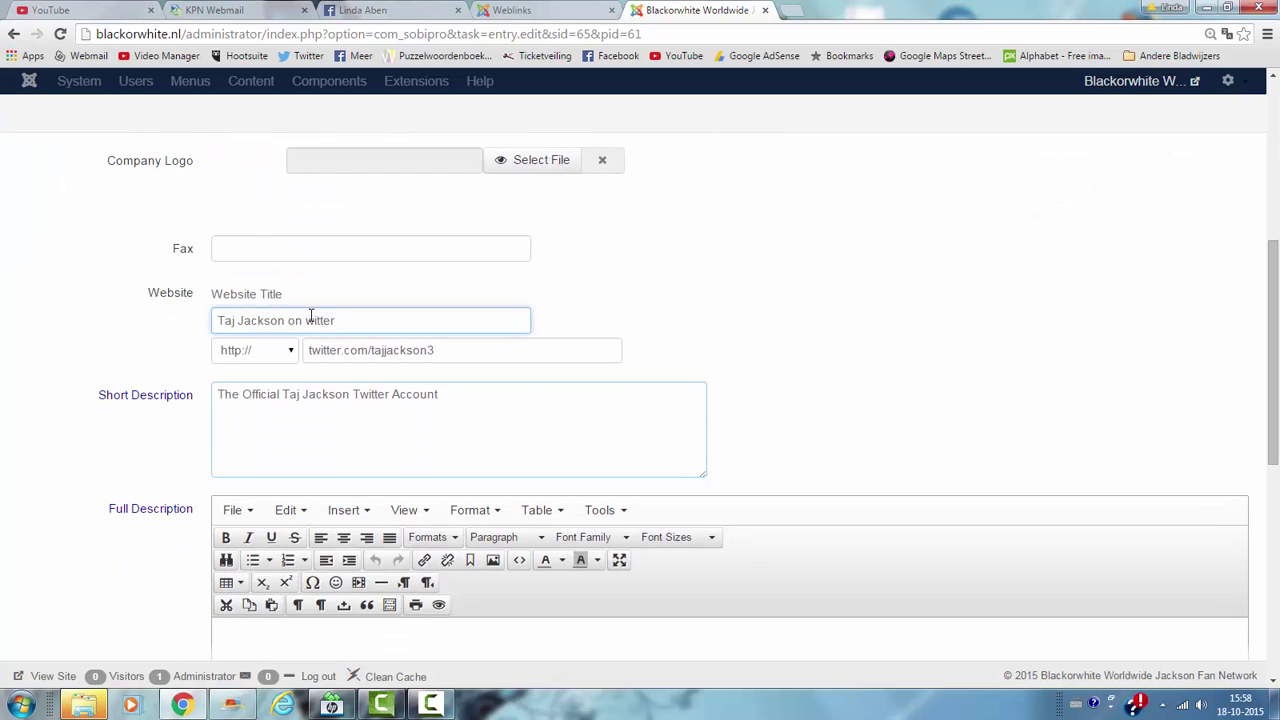
text(T)
drag(1275, 257, 1275, 112)
Step: Save the entry, confirming without giving a reason for changes
click(1033, 214)
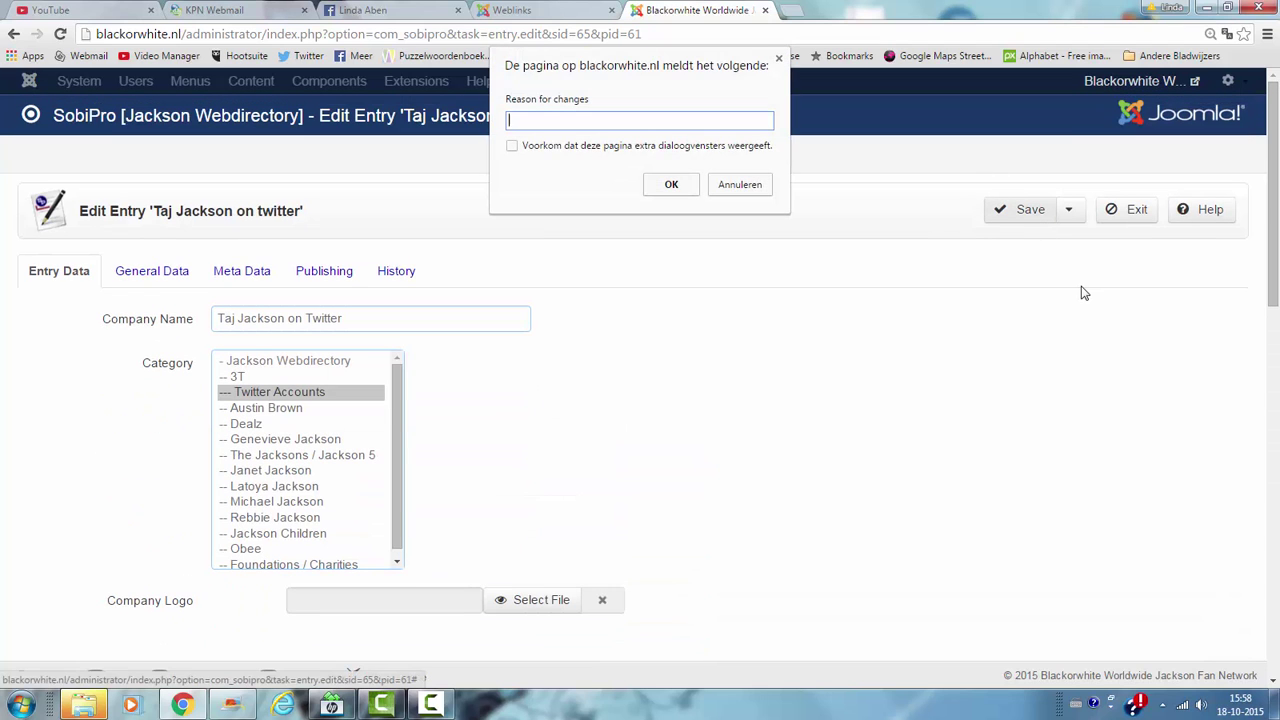
click(512, 146)
click(692, 184)
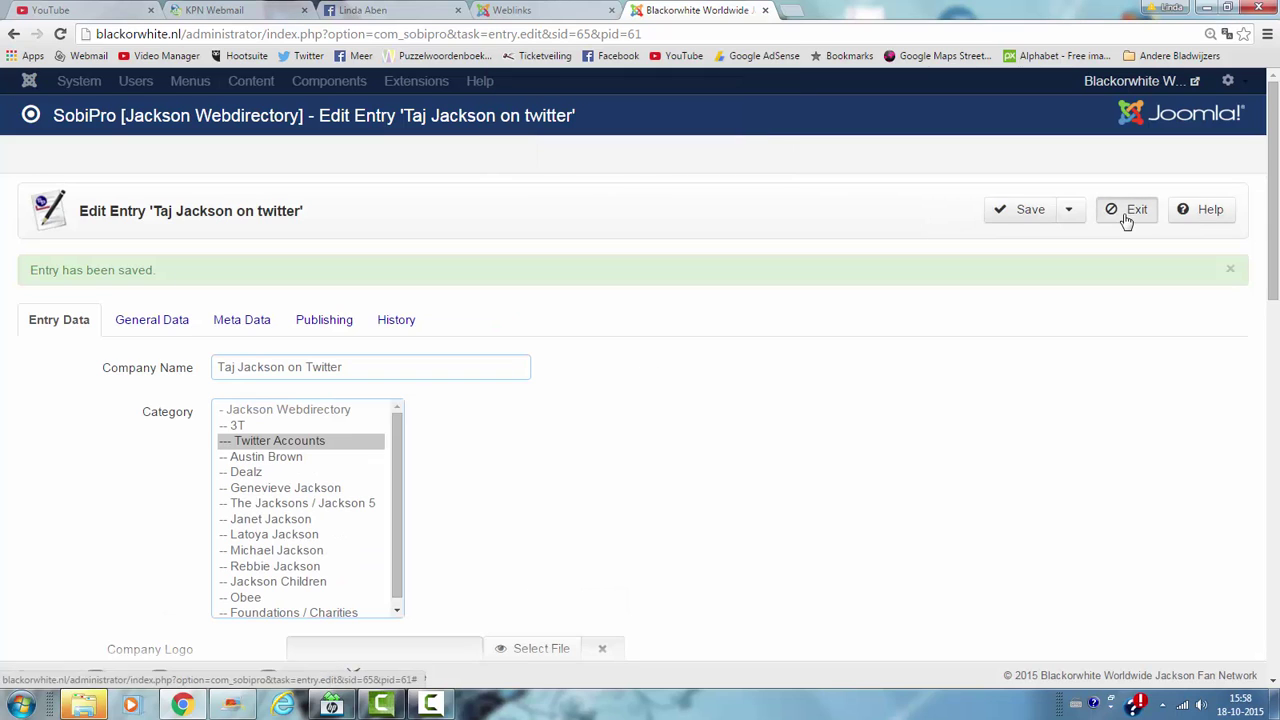
Step: Exit the editor and show page 2 of the Main Menu item list
click(1127, 212)
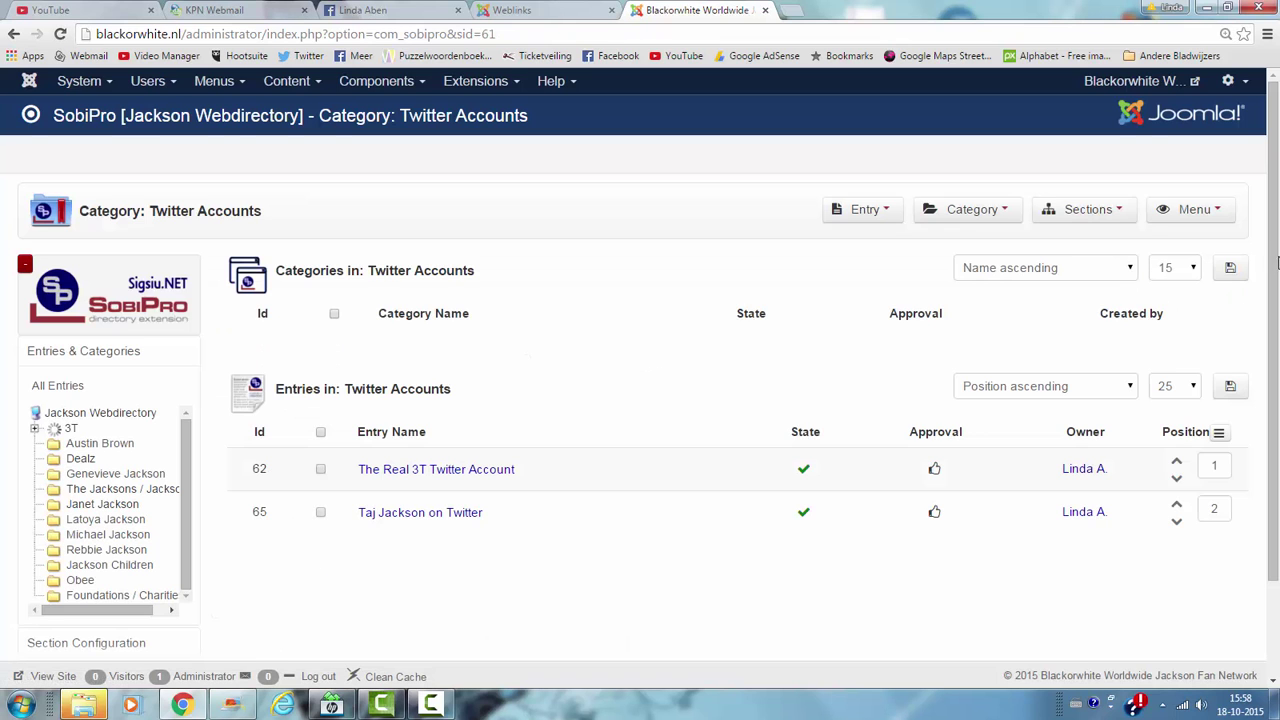
click(208, 86)
mouse_move(233, 124)
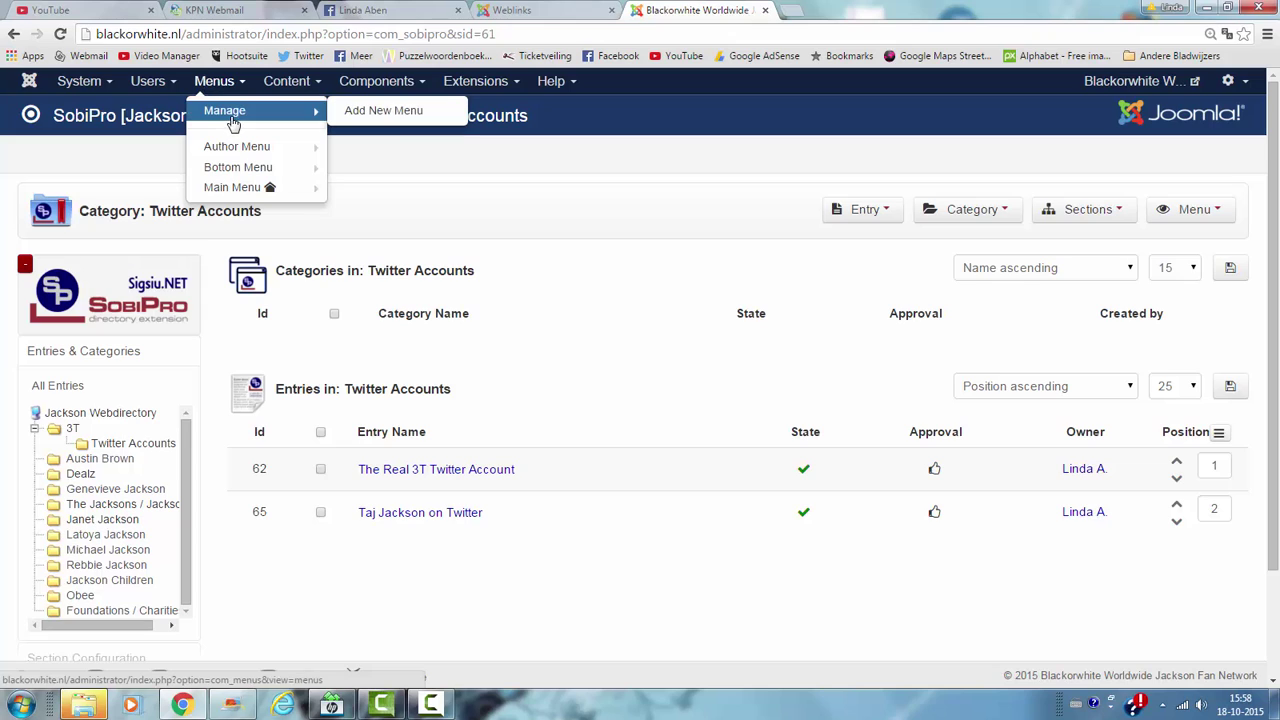
click(250, 199)
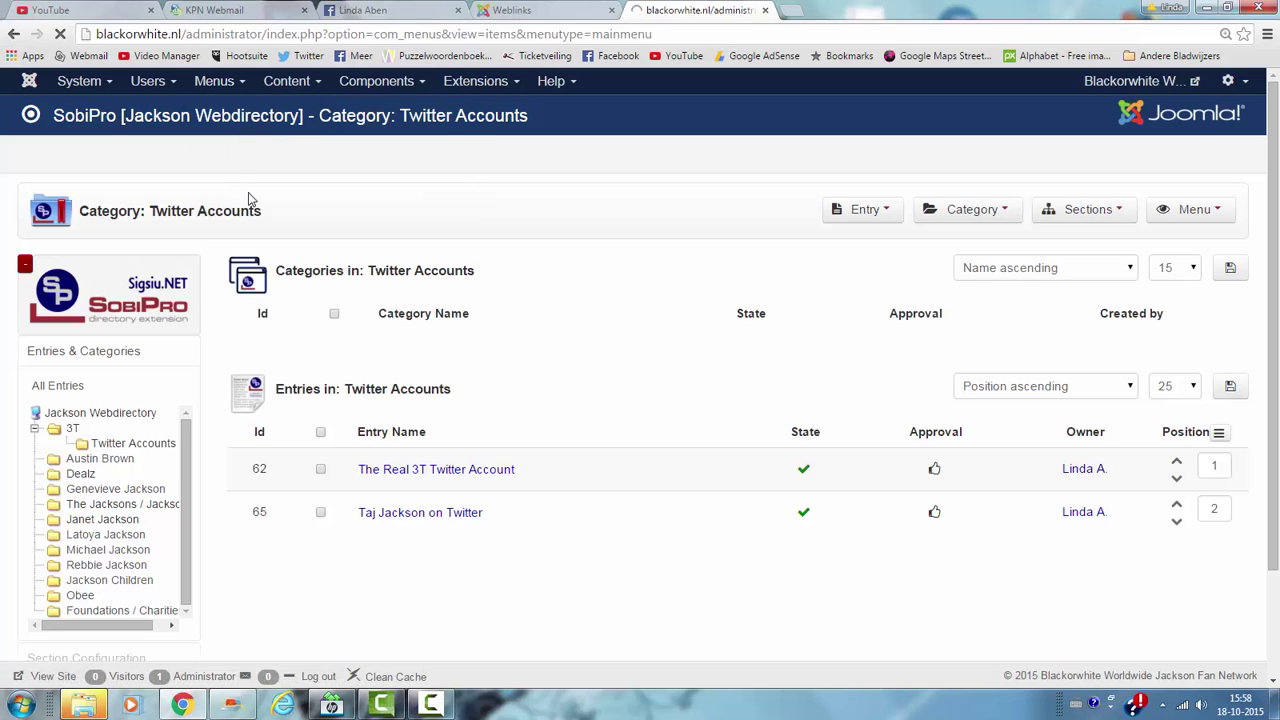
drag(1278, 172, 1277, 497)
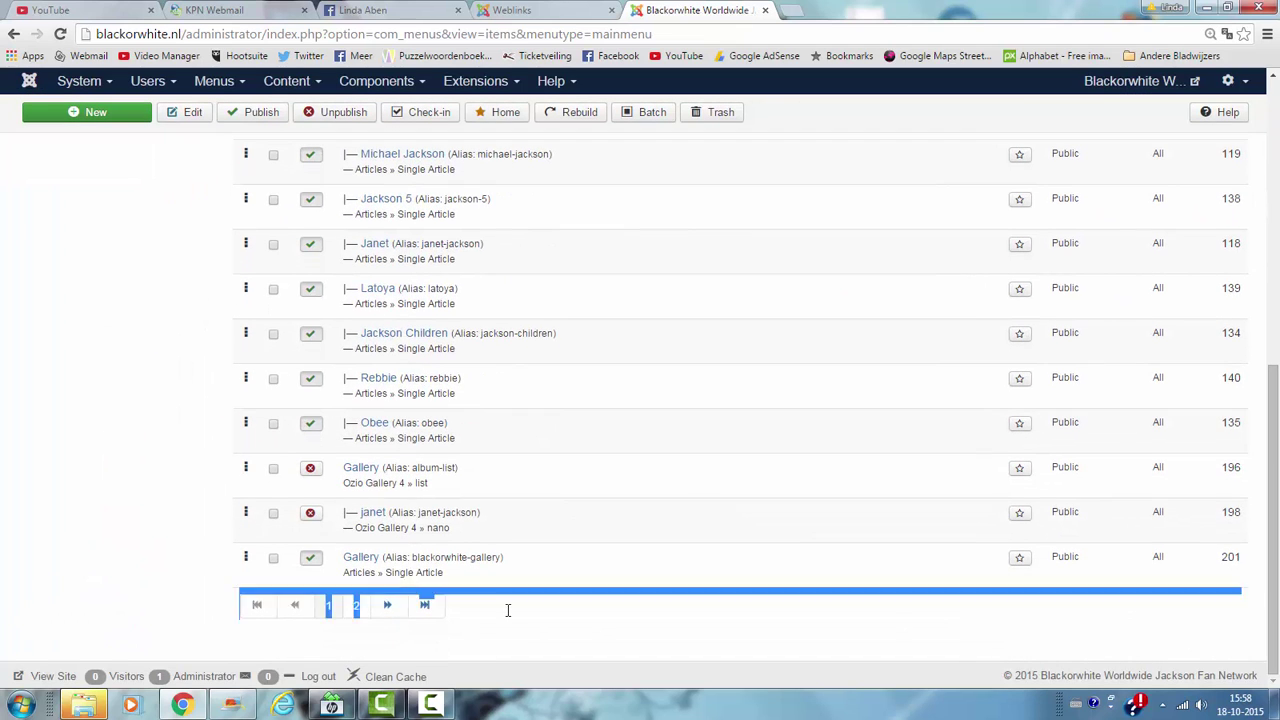
click(356, 605)
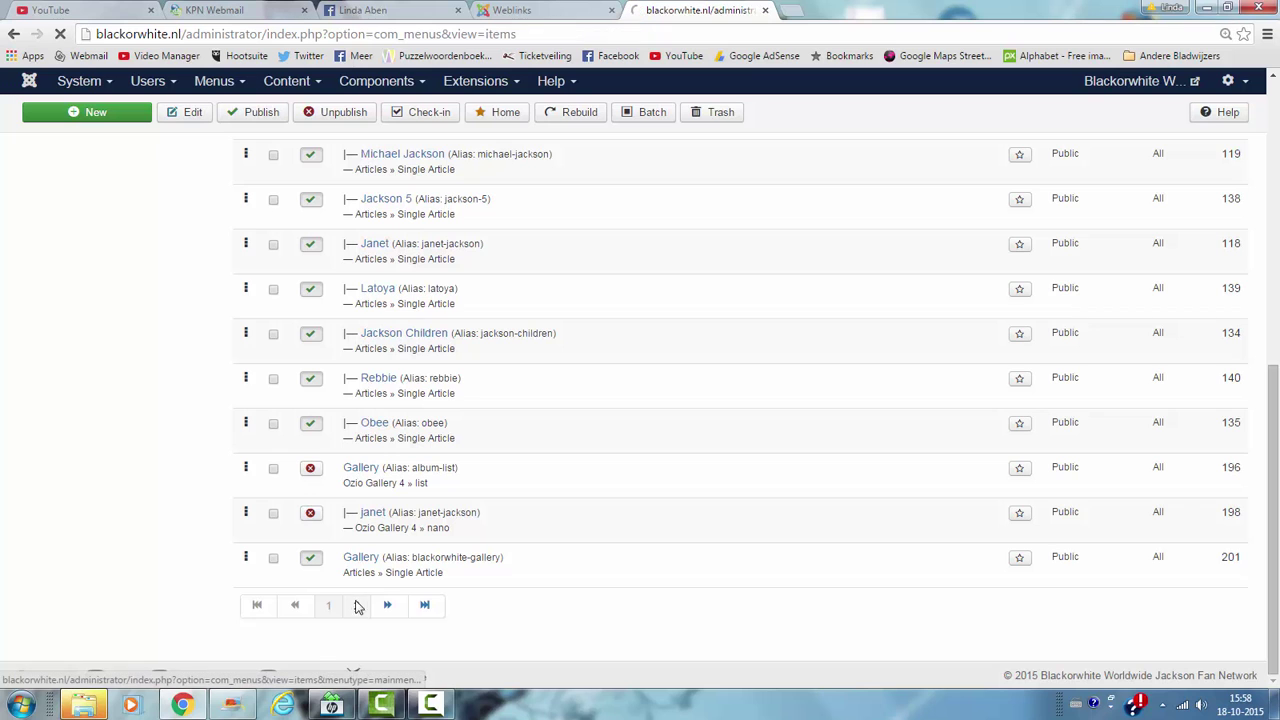
scroll(505, 525, down, 5)
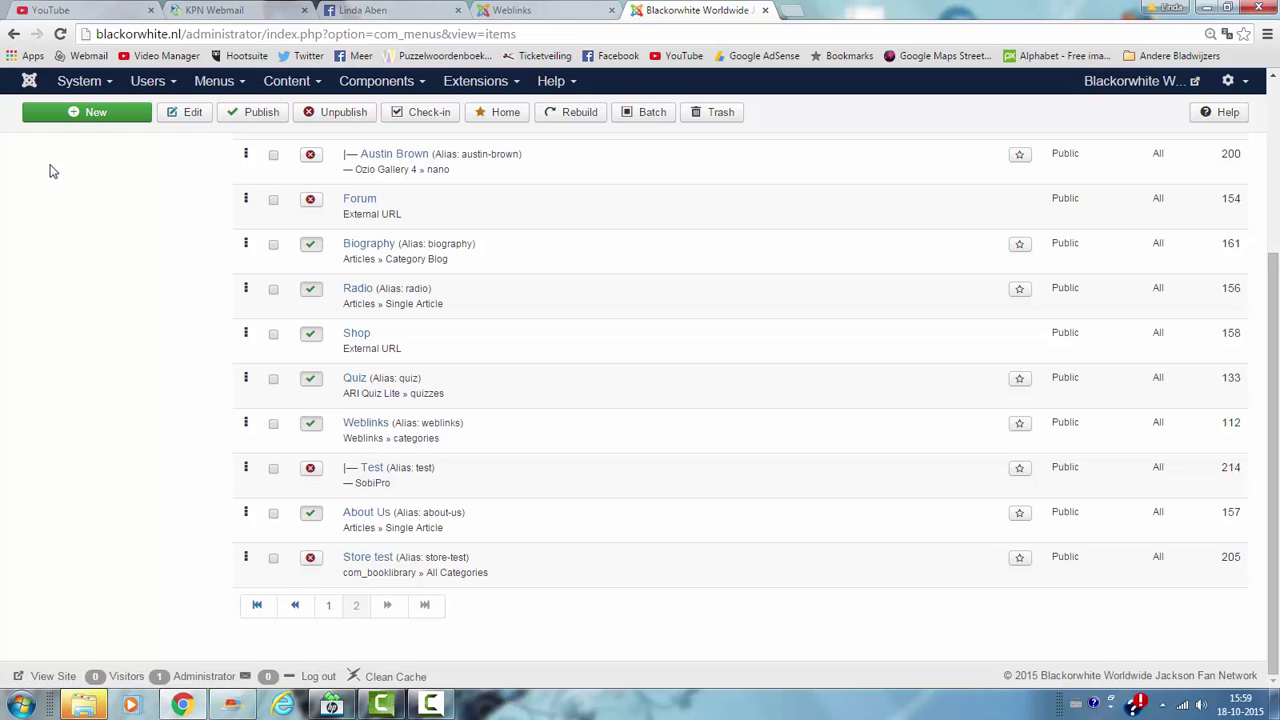
Step: Create a new menu item with type SobiPro > SobiPro Functionality
click(74, 114)
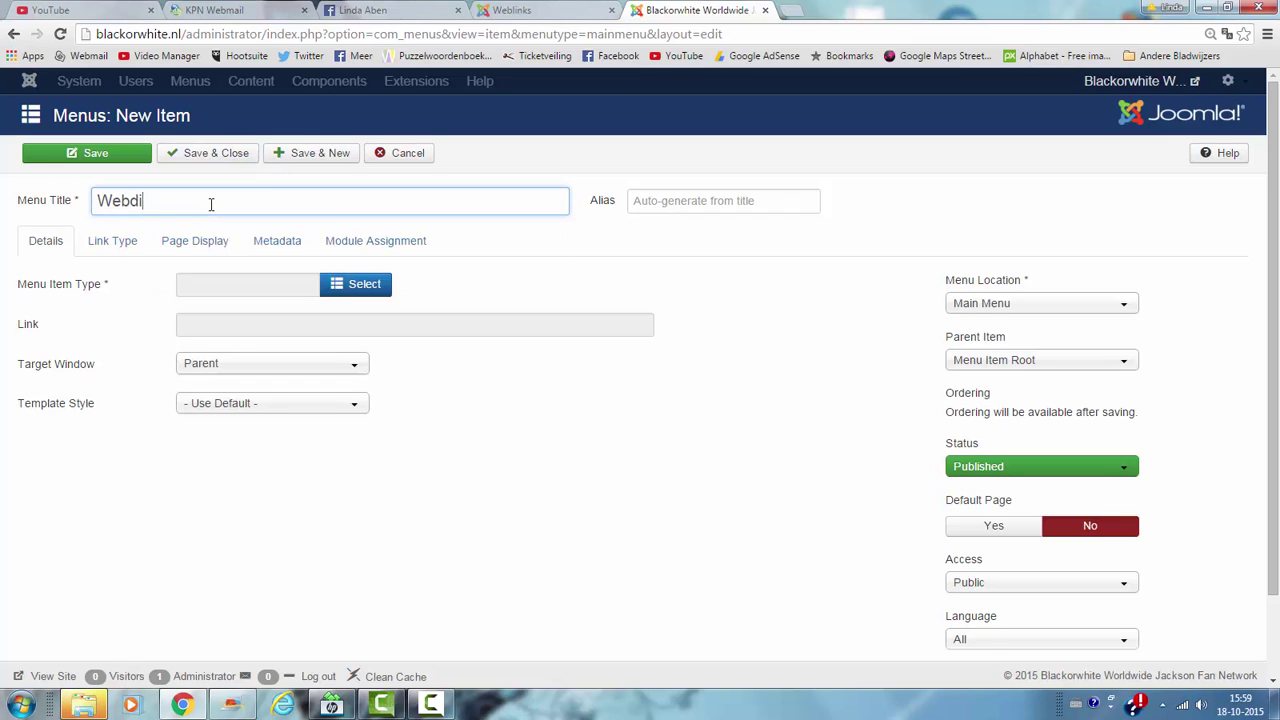
click(340, 287)
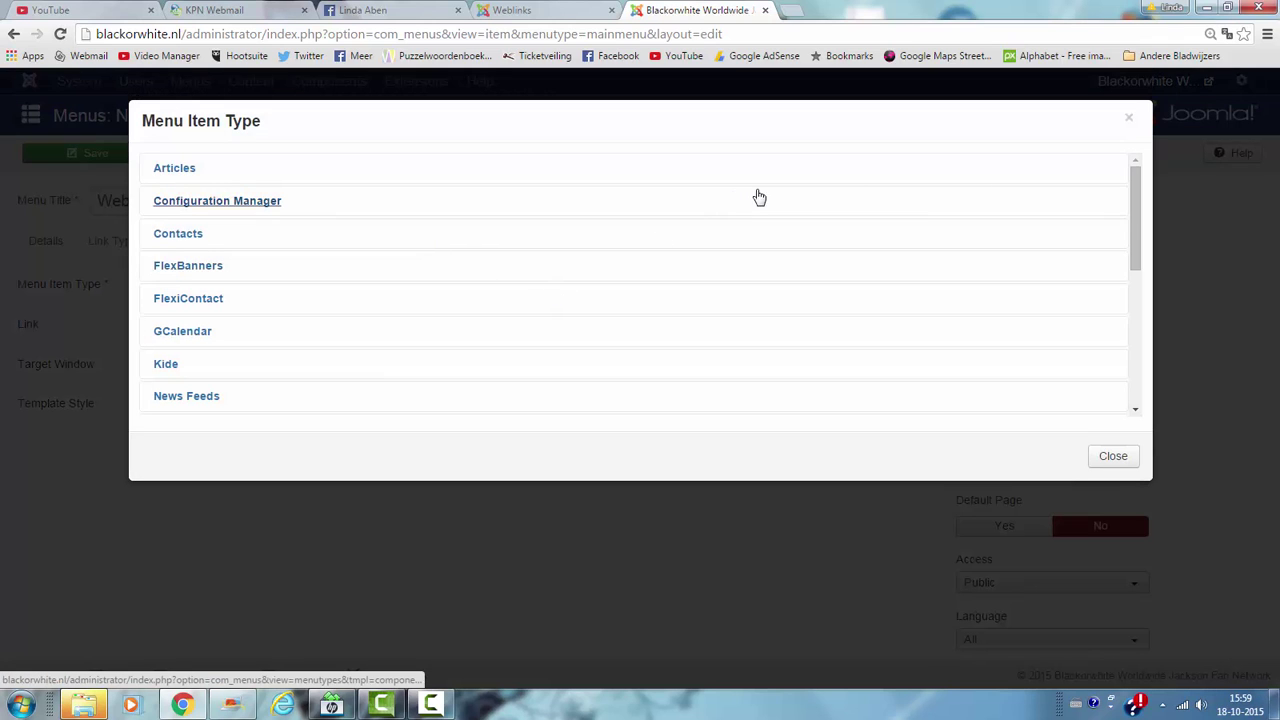
drag(1143, 251, 1137, 318)
click(192, 263)
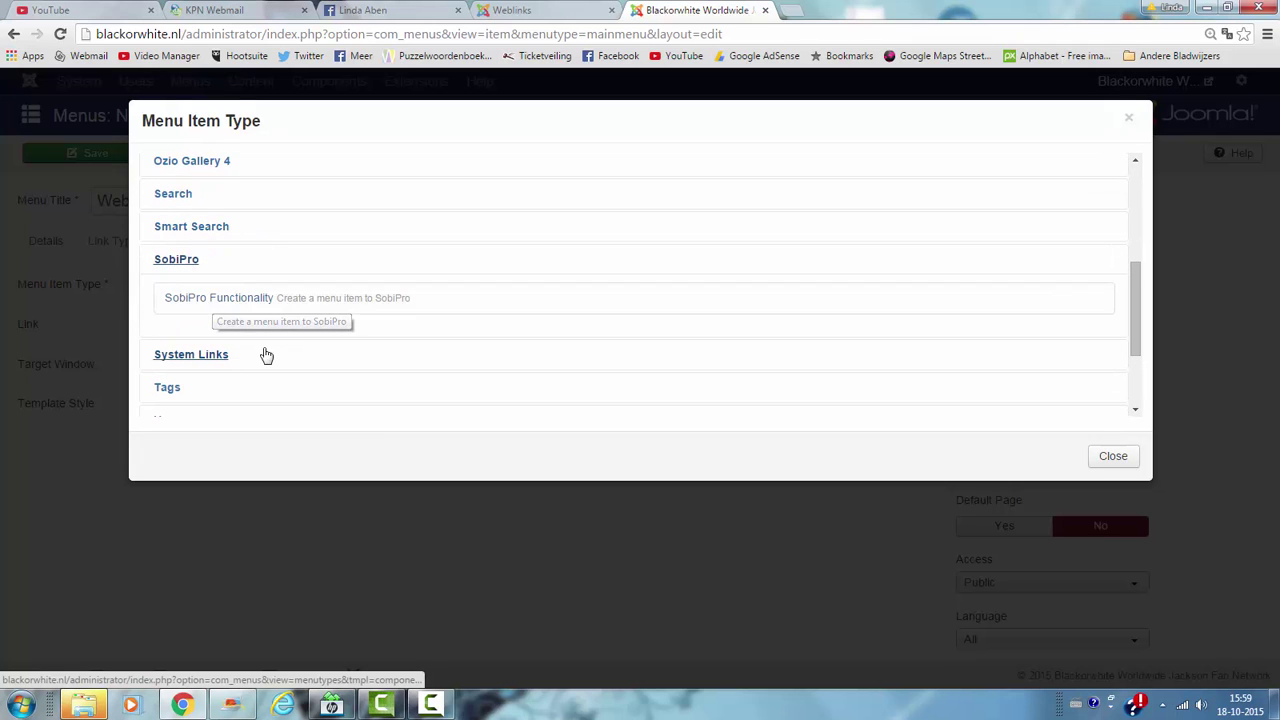
click(205, 298)
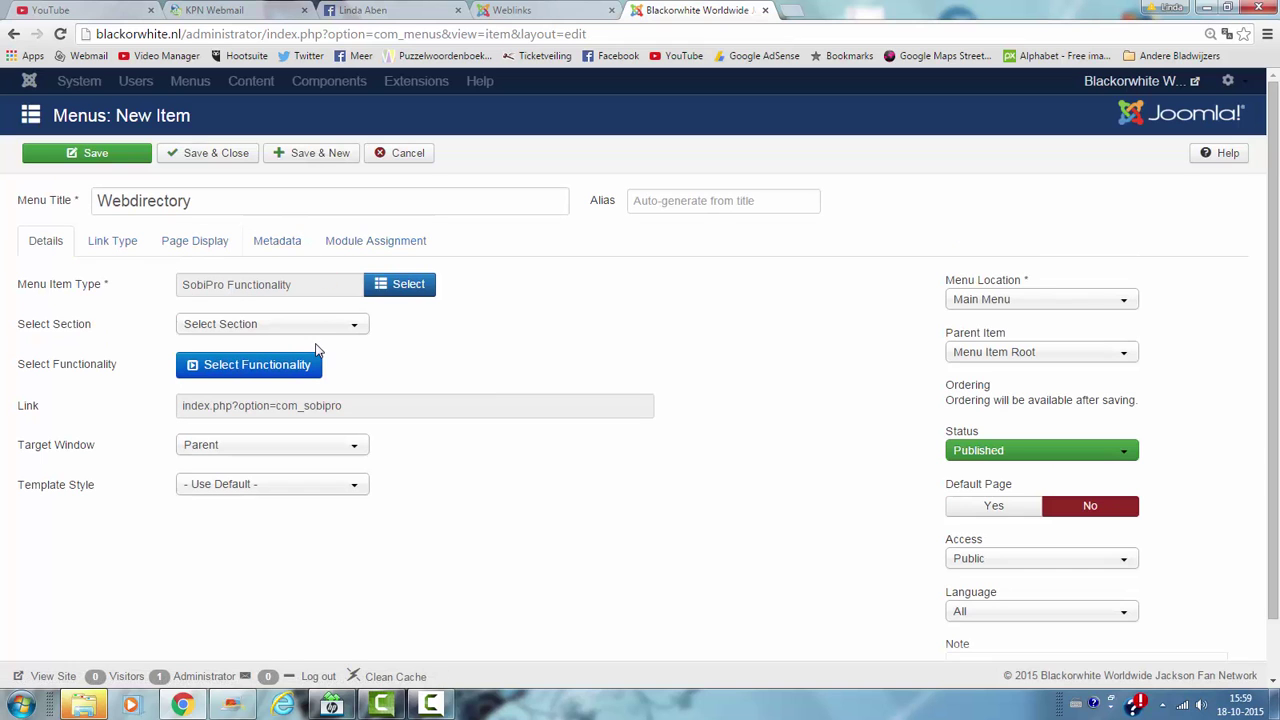
Step: Set section Jackson Webdirectory and parent item Weblinks, then Save & Close
click(313, 330)
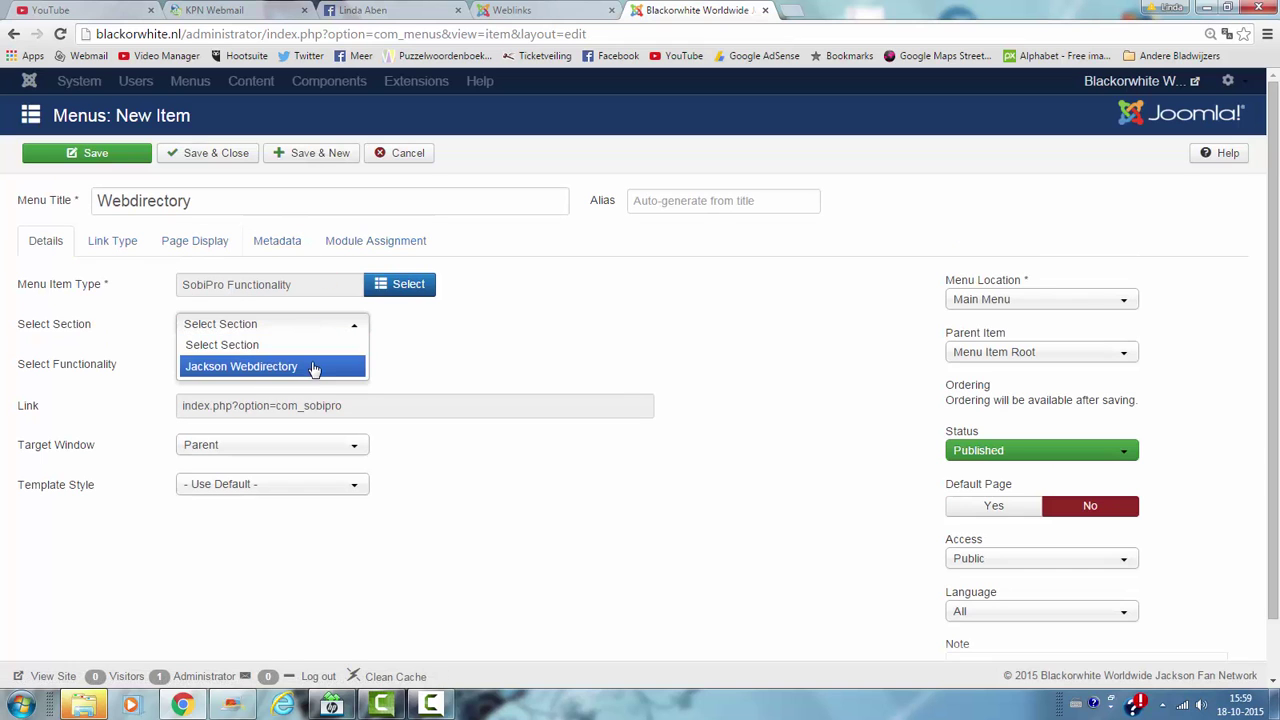
click(314, 367)
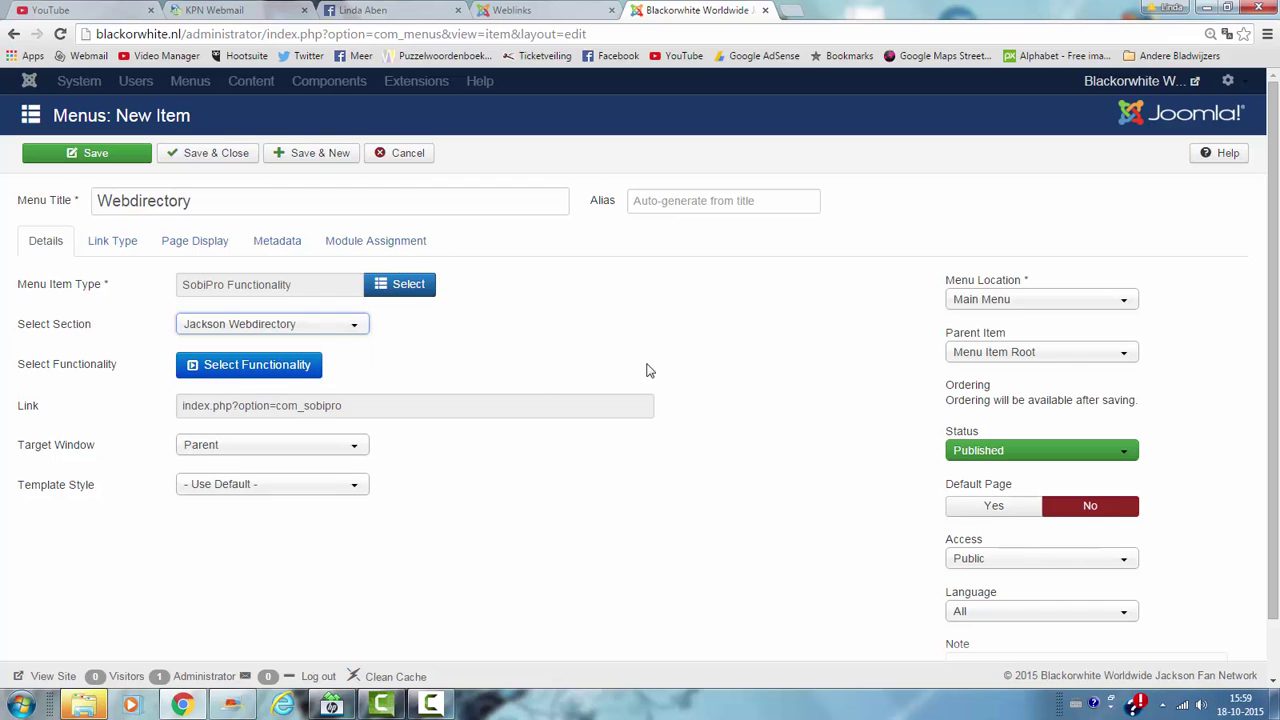
click(1036, 358)
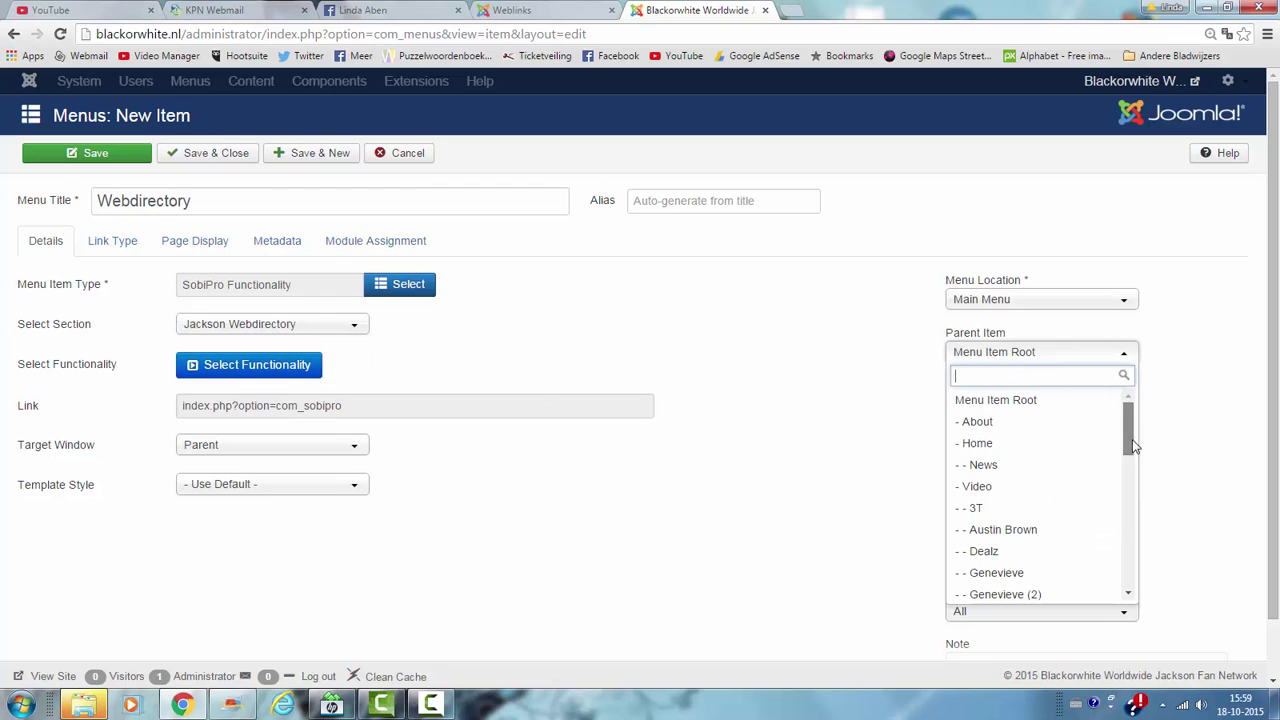
drag(1133, 447, 1108, 578)
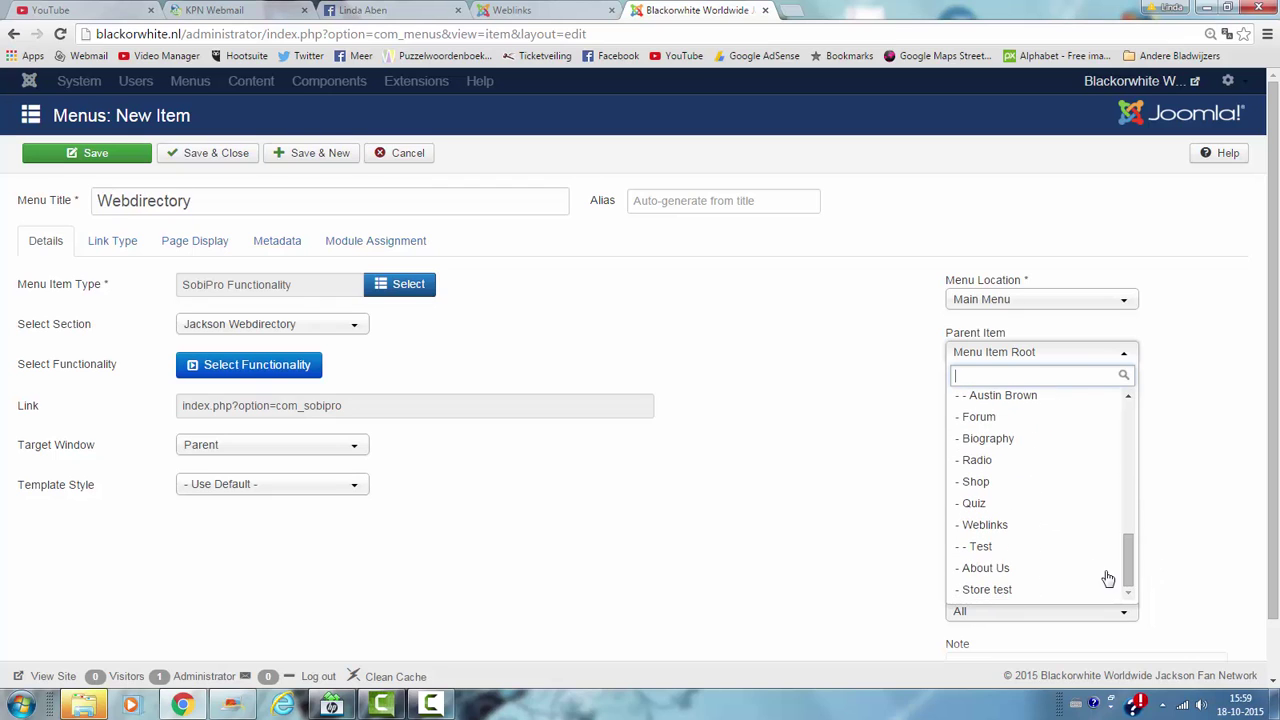
click(1011, 533)
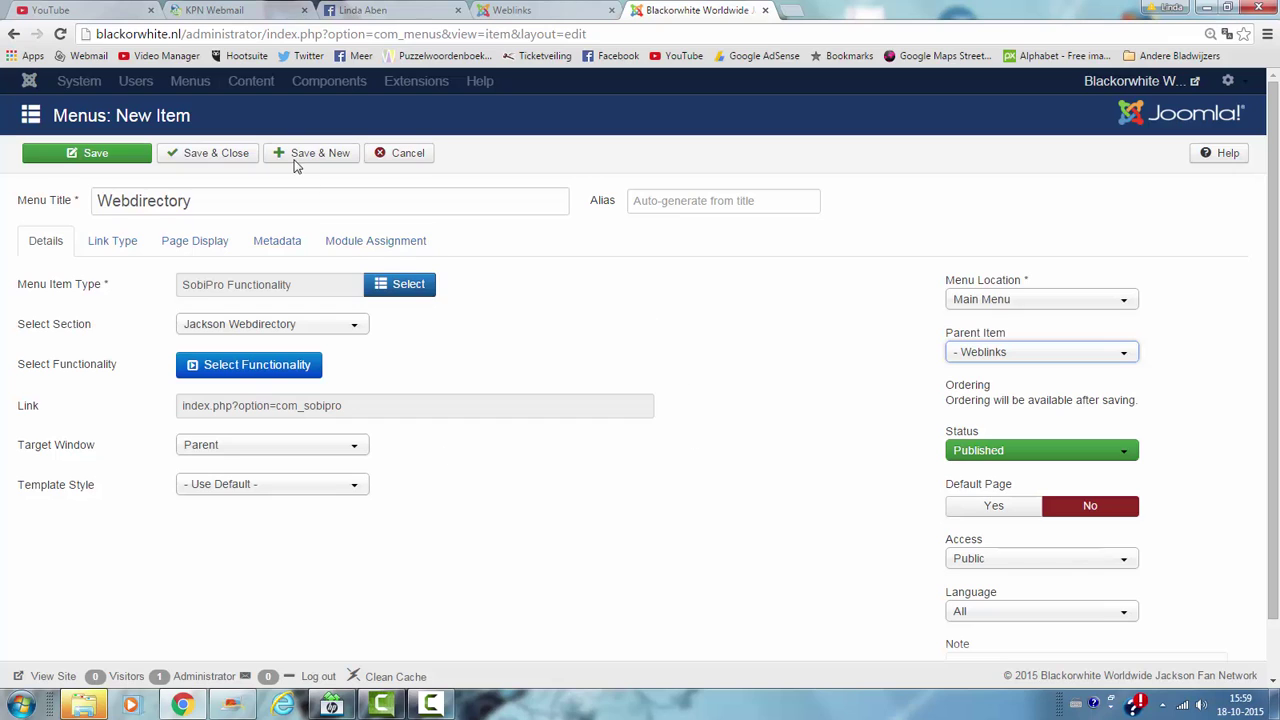
click(215, 157)
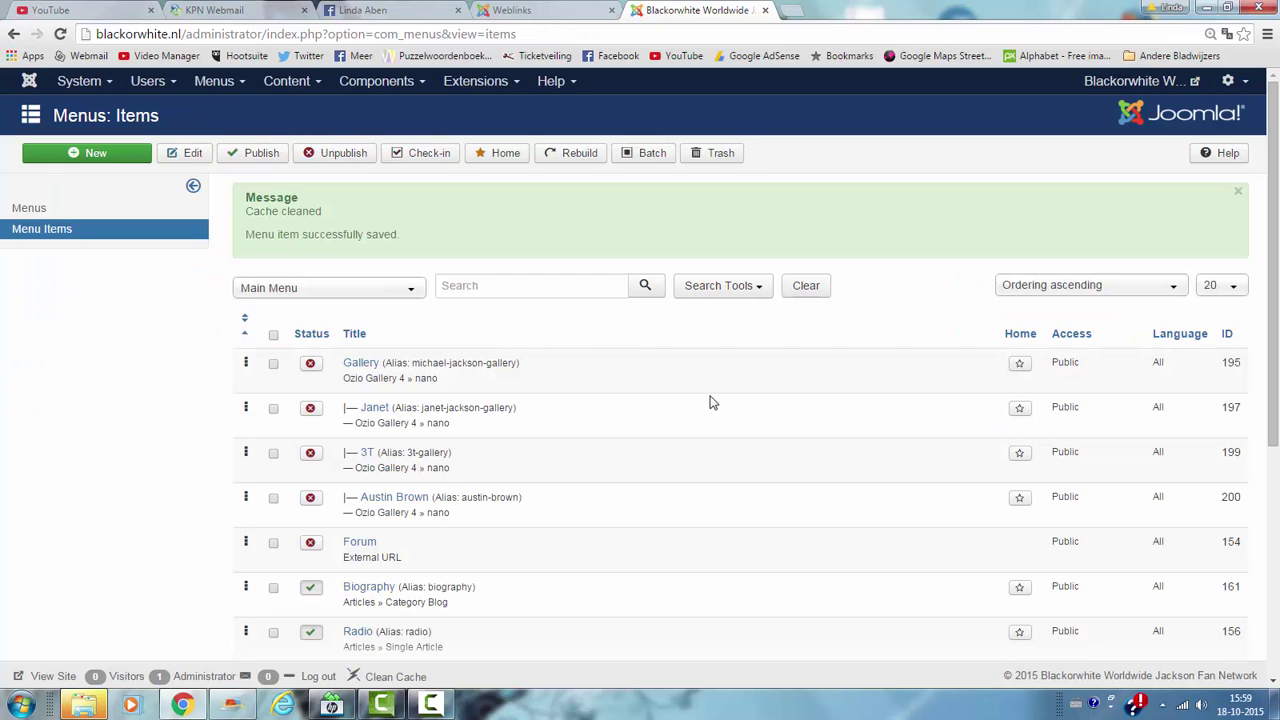
Step: Review the Webdirectory item's Module Assignment, Page Display and Link Type tabs, then reload the site's weblinks page
drag(1276, 366, 1278, 522)
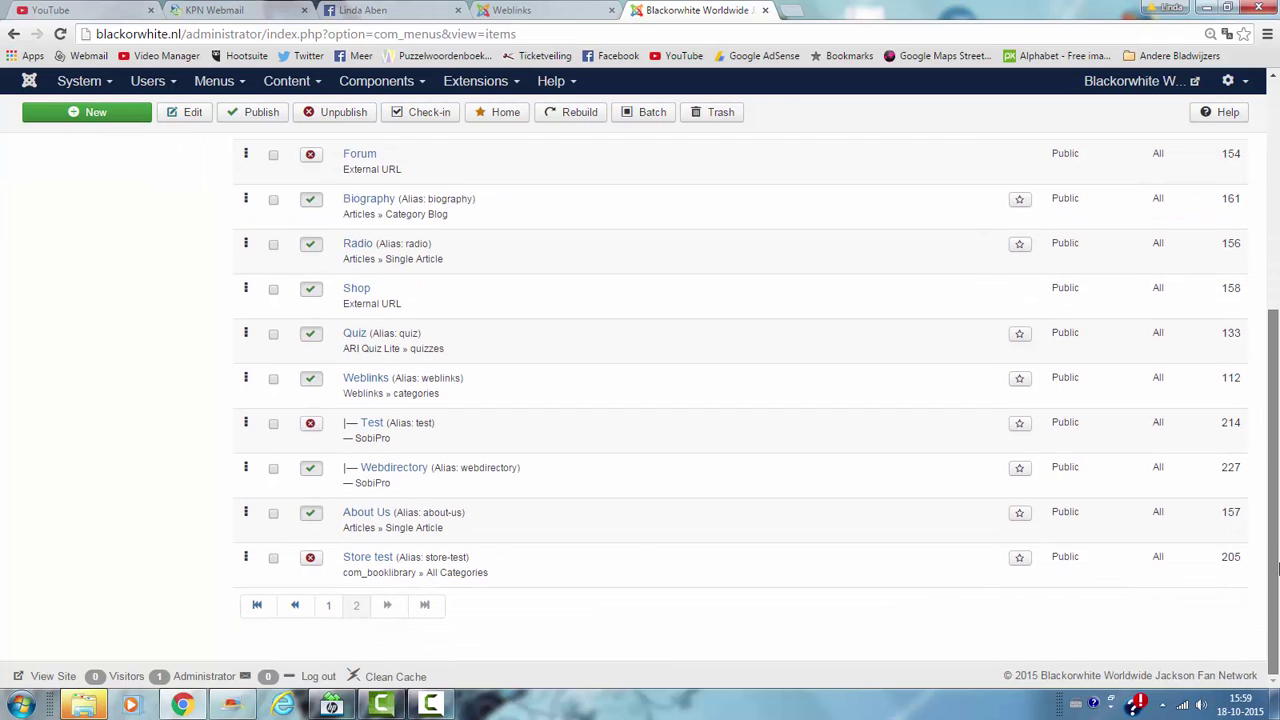
click(401, 472)
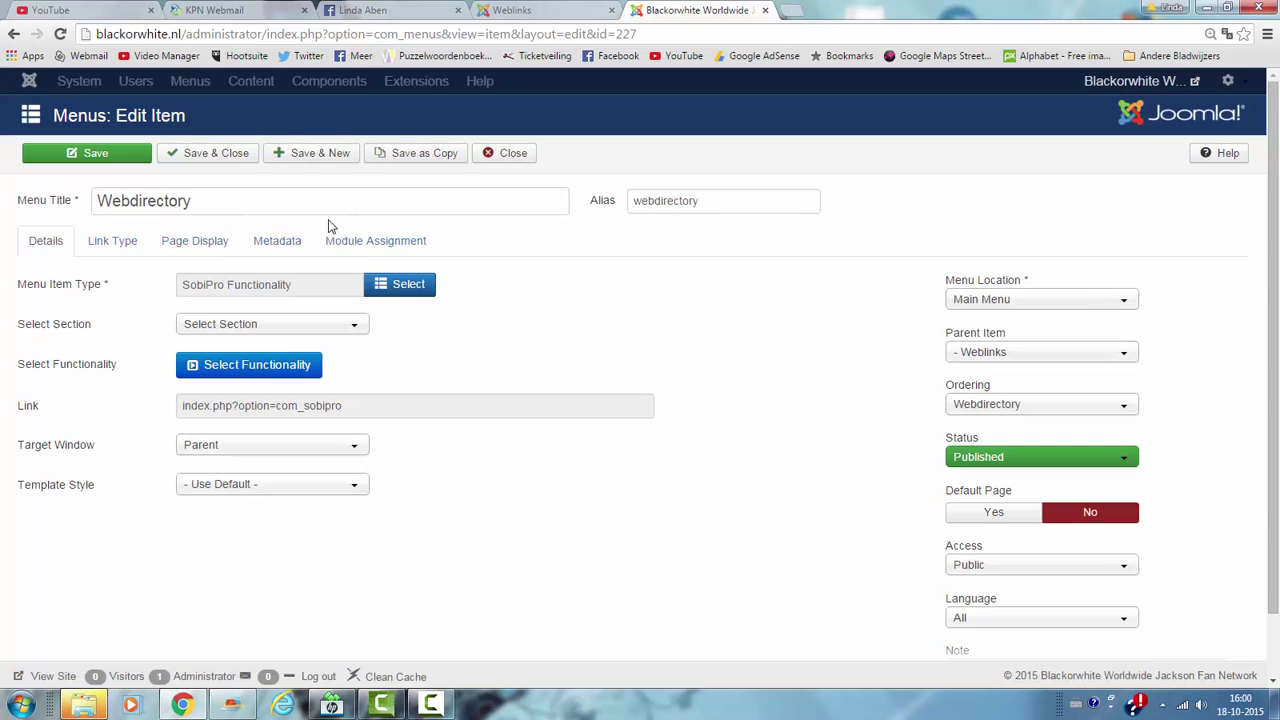
click(357, 247)
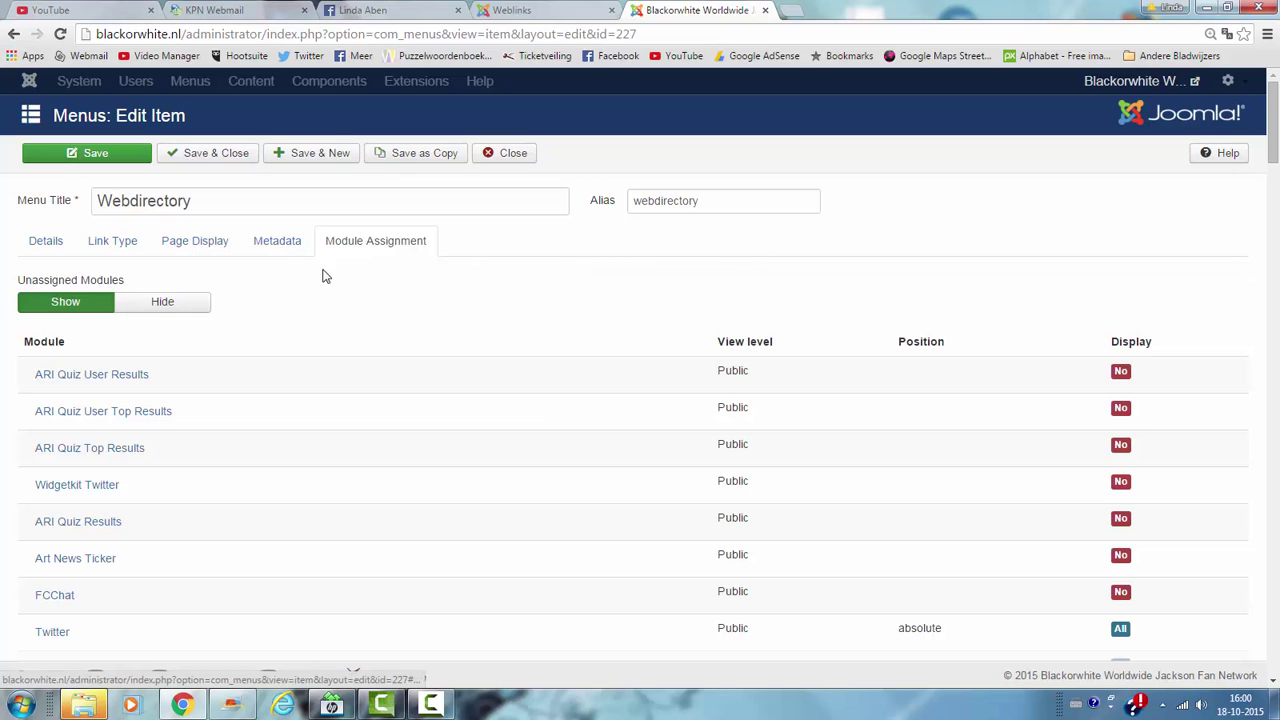
click(220, 247)
click(104, 250)
click(40, 250)
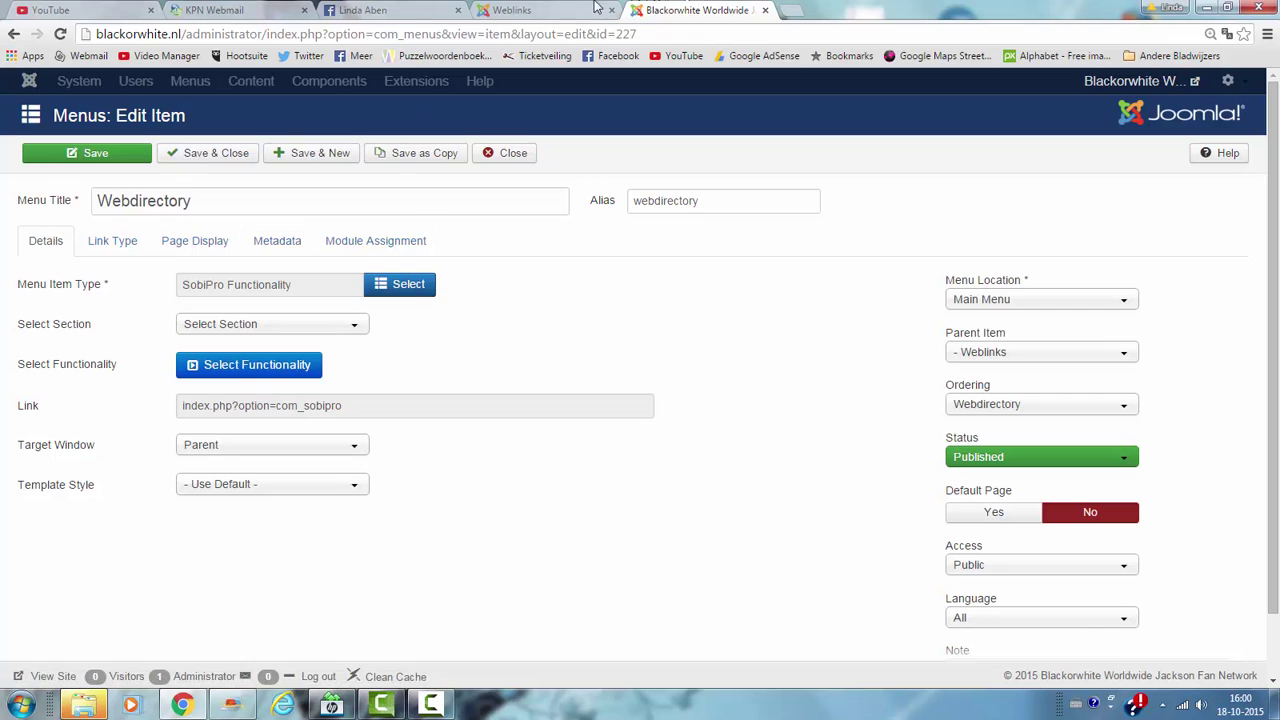
click(540, 10)
key(Return)
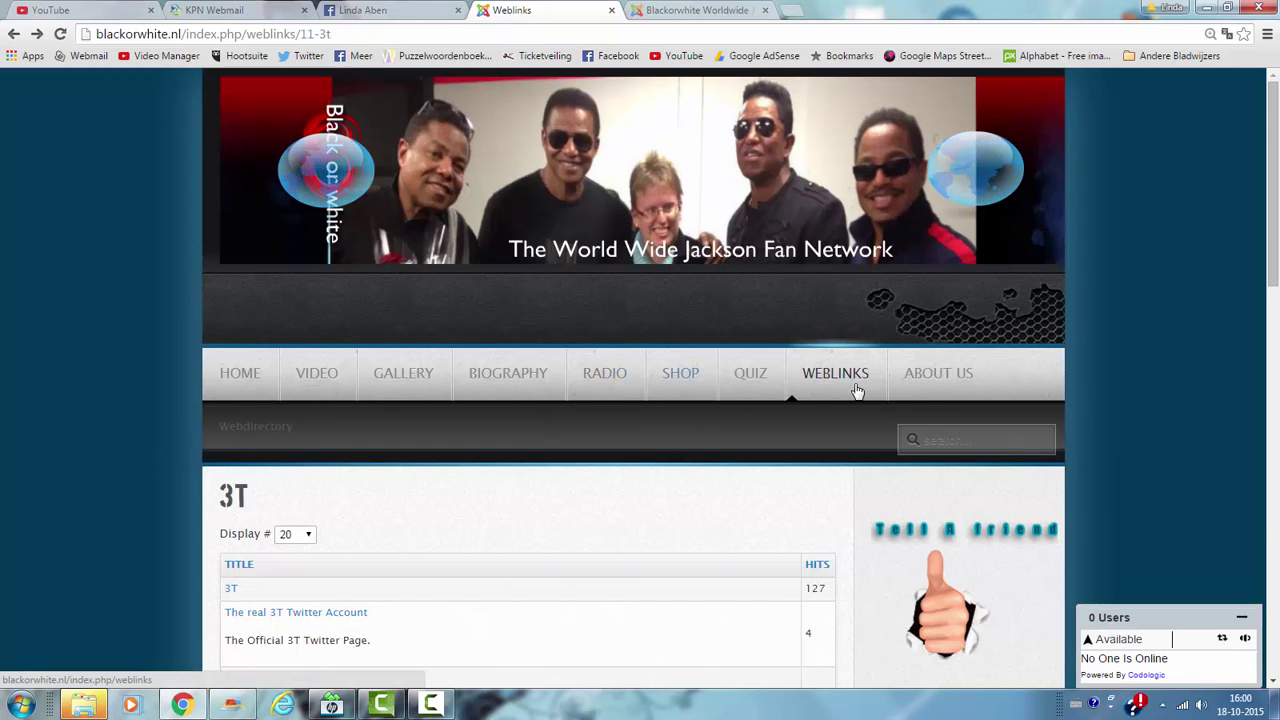
mouse_move(835, 373)
click(285, 427)
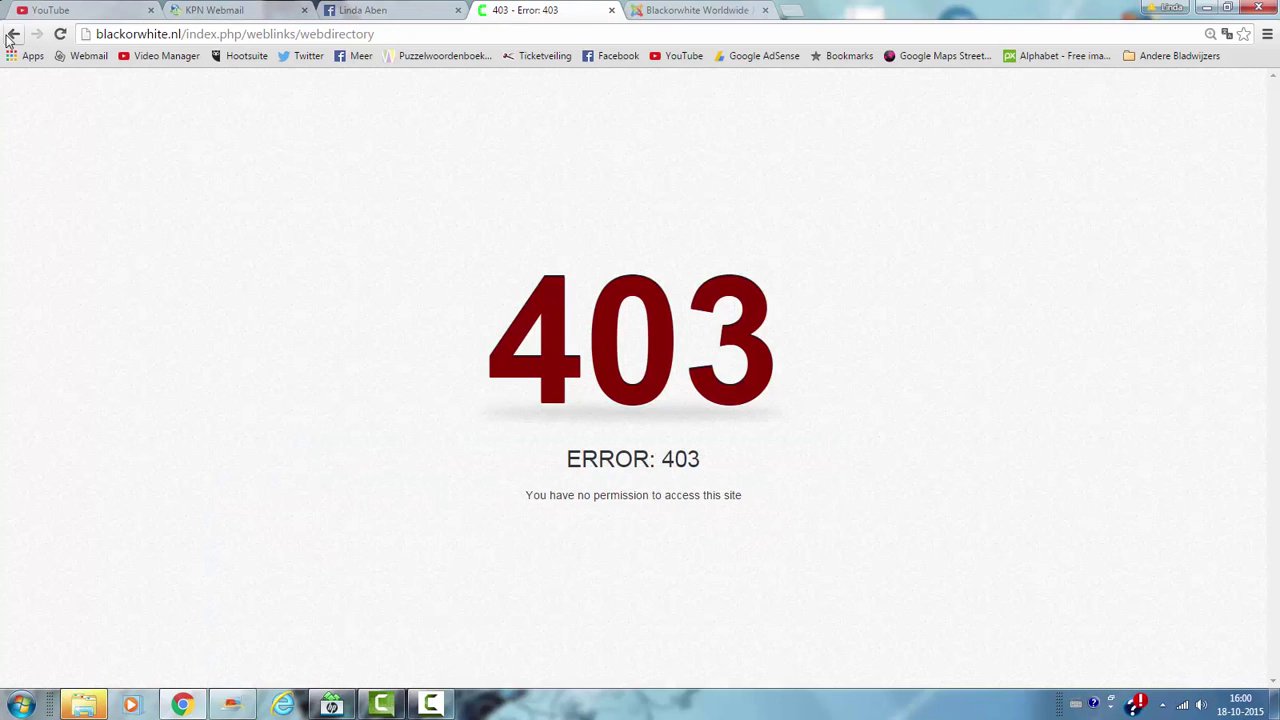
click(14, 34)
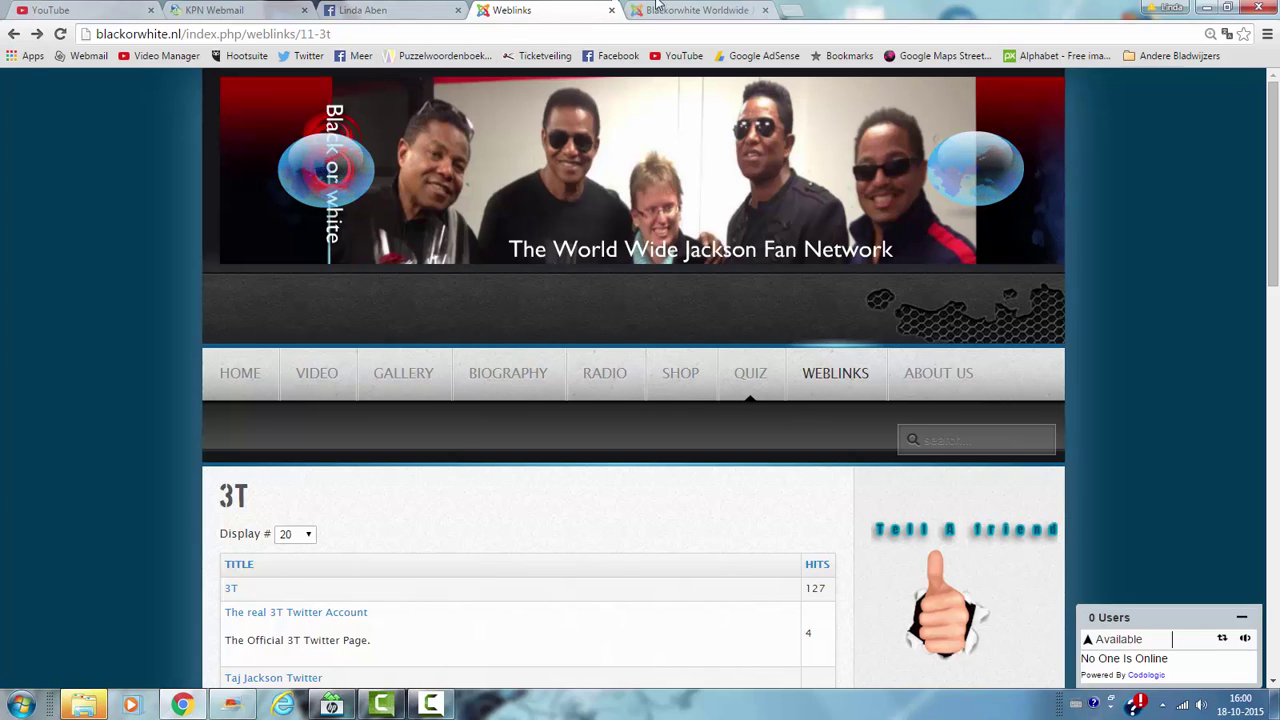
Step: Set the Webdirectory item's section to Jackson Webdirectory and save it
click(697, 10)
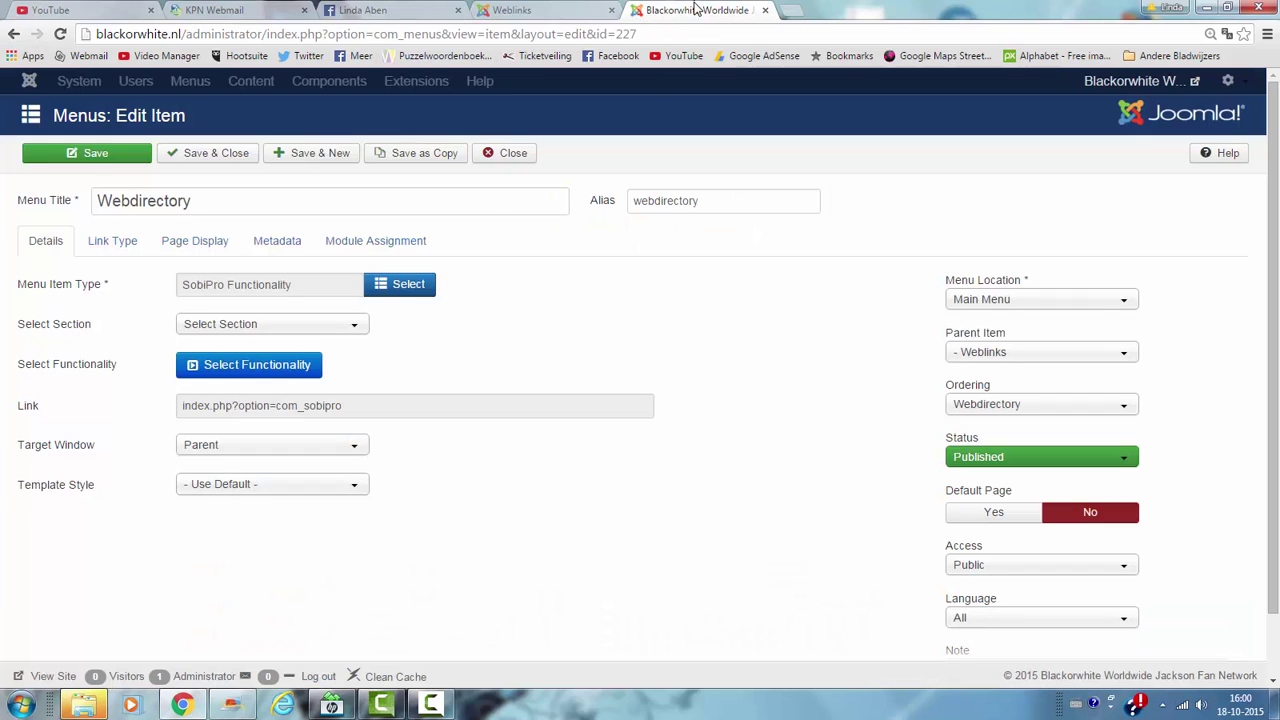
click(300, 335)
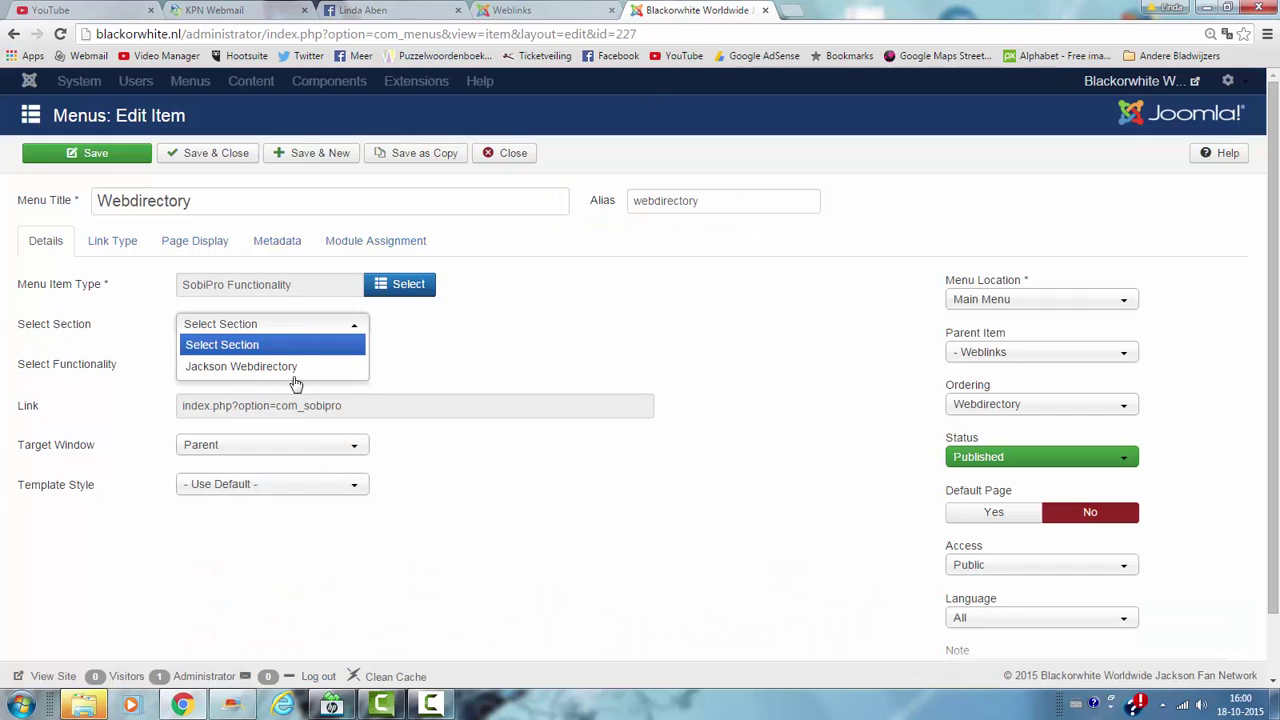
click(293, 372)
click(73, 157)
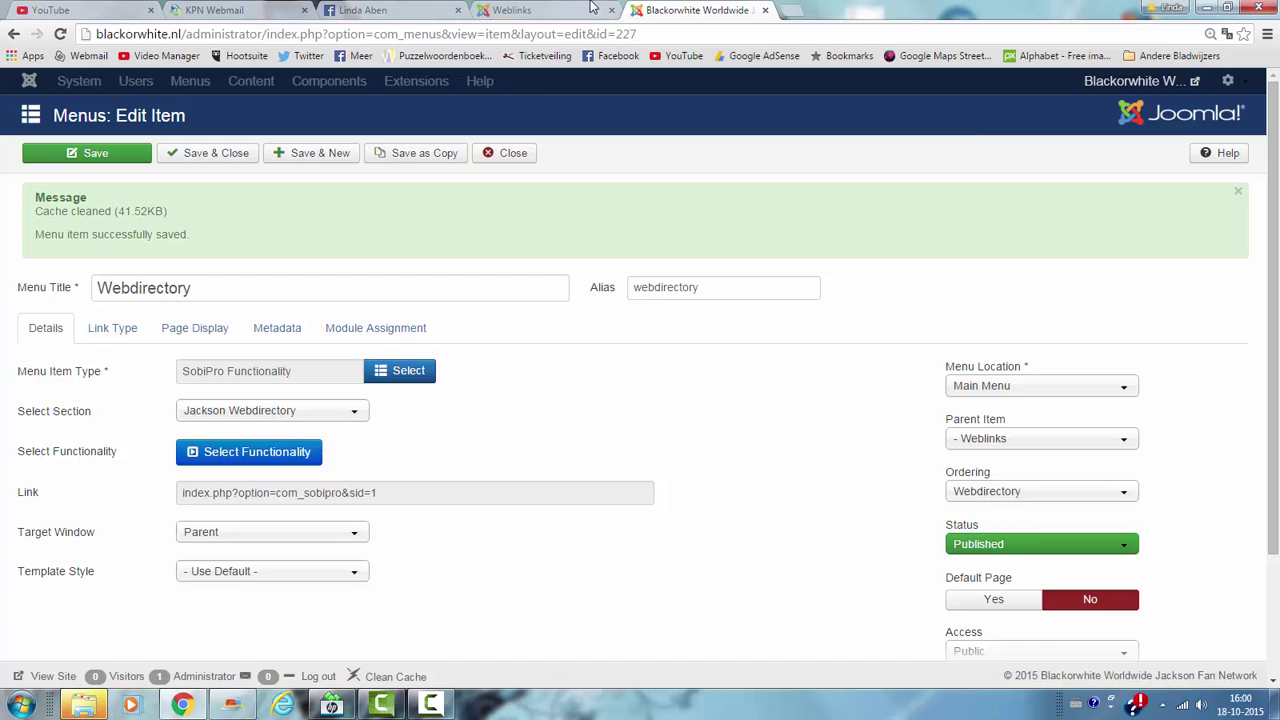
Step: Reload the site's 3T weblinks page
click(576, 12)
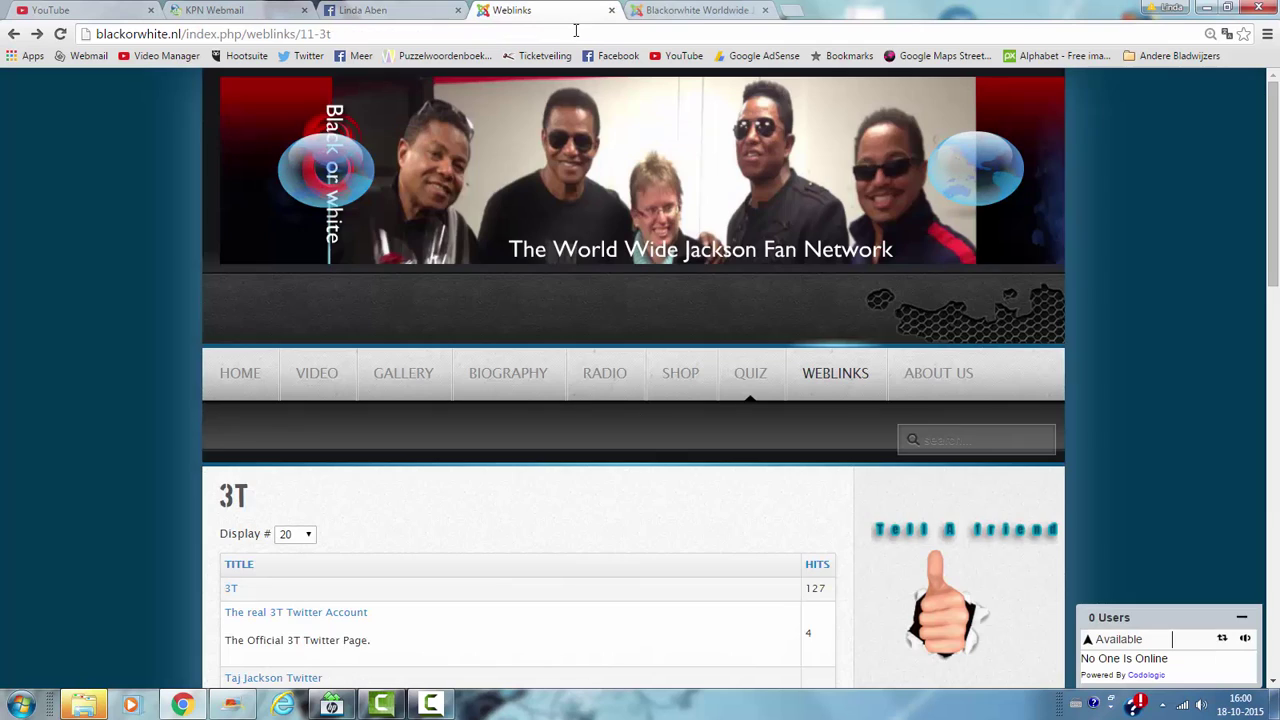
click(576, 33)
key(Return)
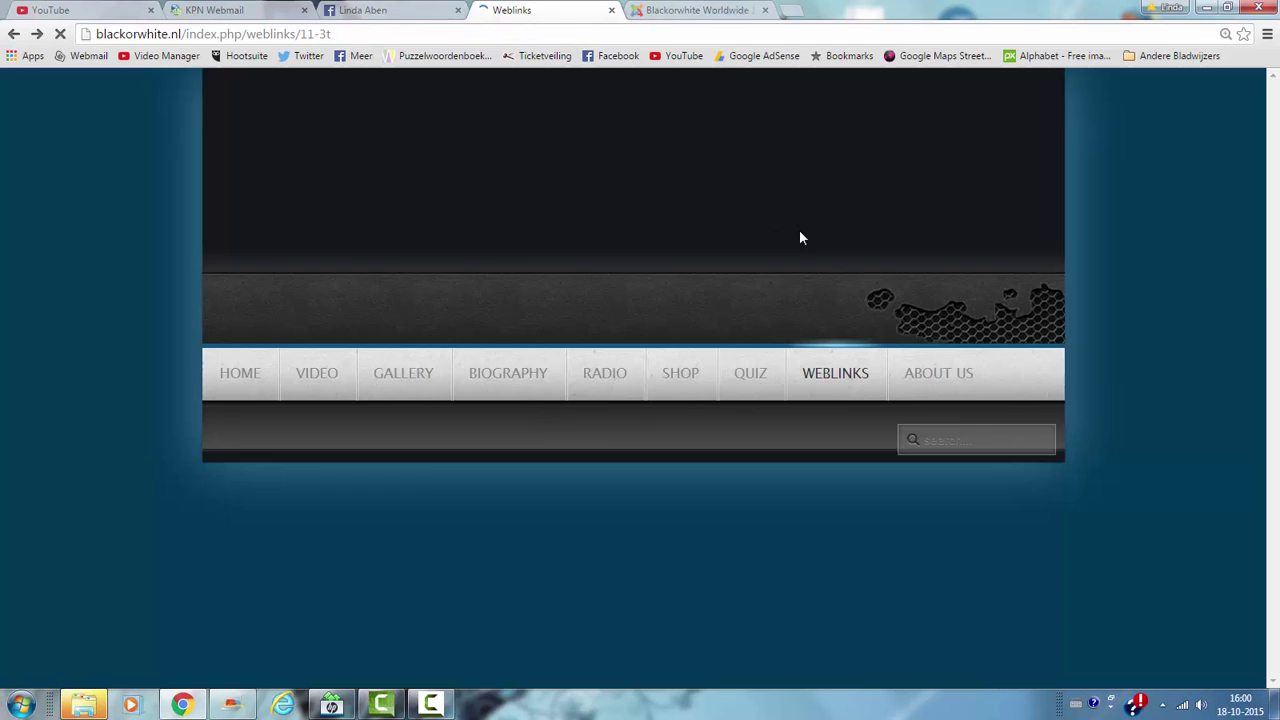
mouse_move(837, 374)
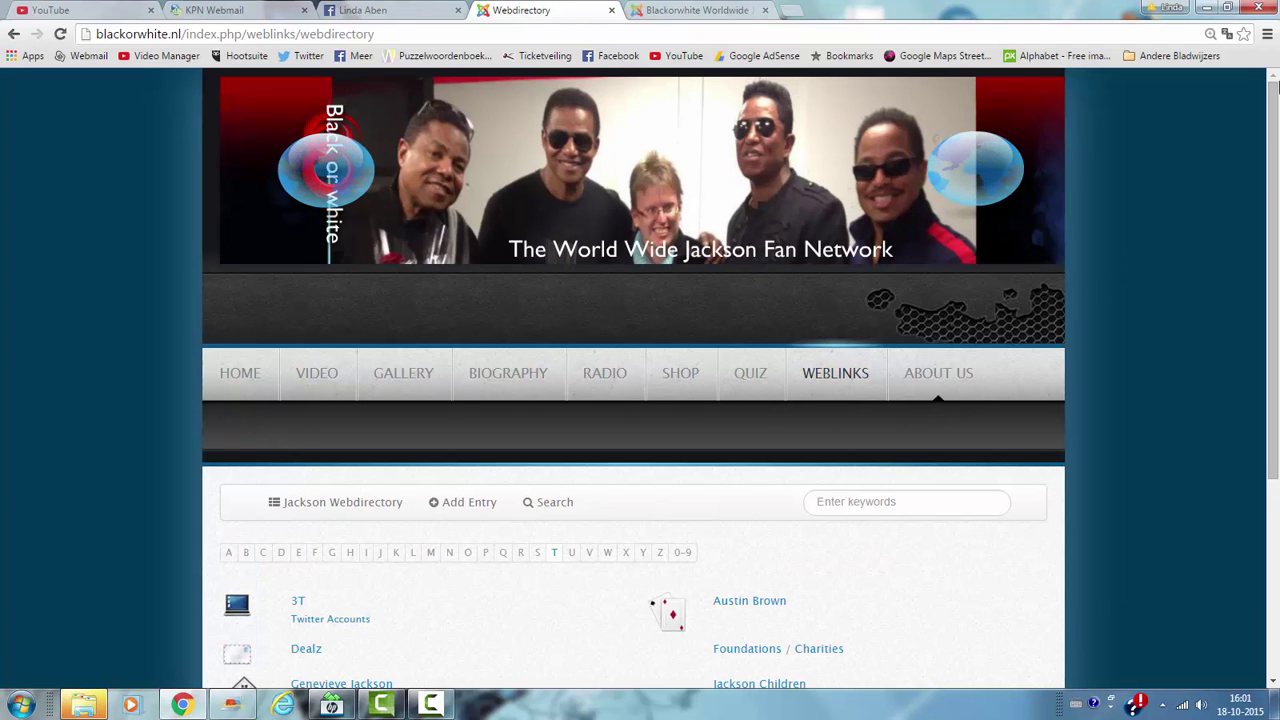
drag(1274, 176, 1274, 325)
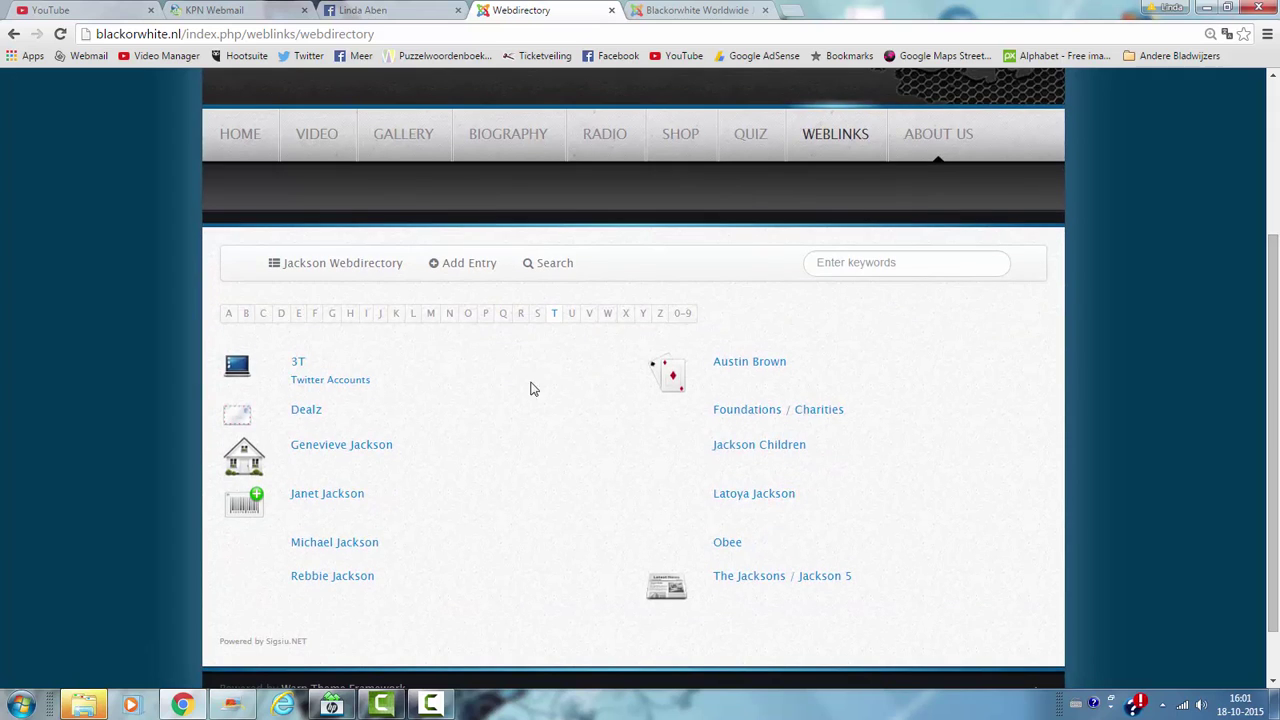
Step: Open WEBLINKS and its Webdirectory sub-item to list the Jackson Webdirectory categories
click(835, 133)
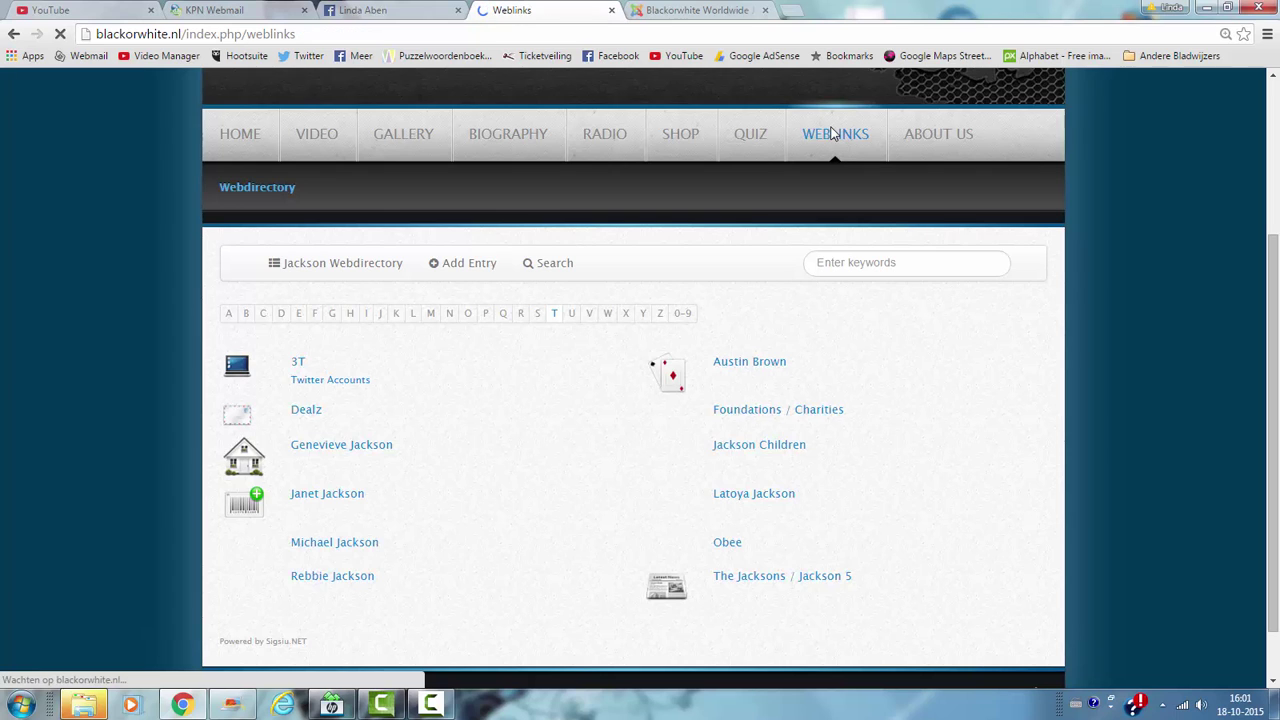
scroll(335, 250, down, 3)
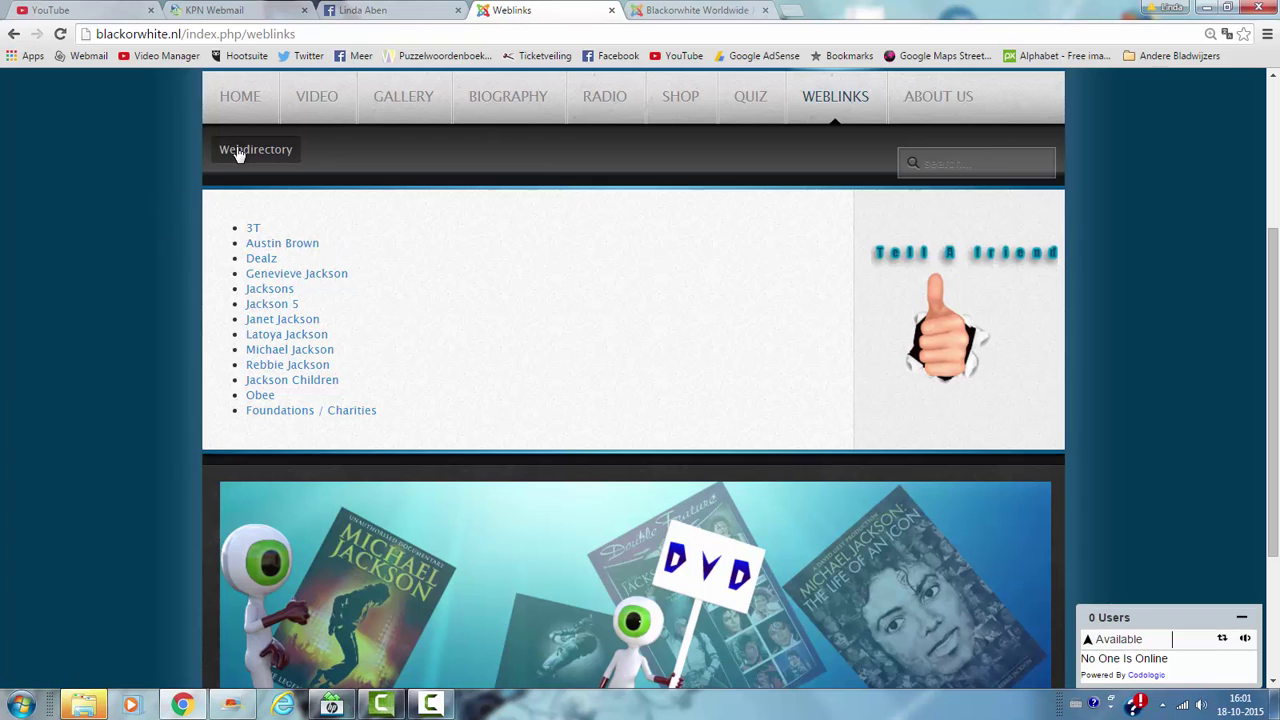
click(240, 150)
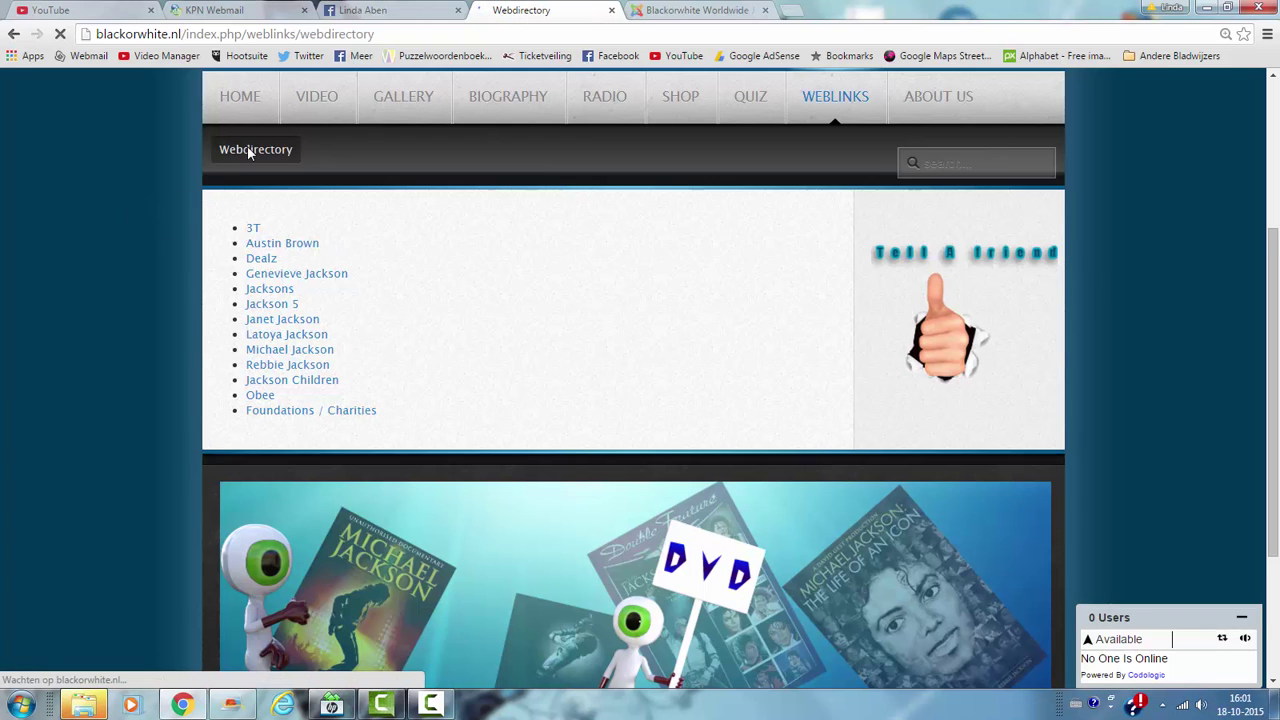
scroll(1277, 265, down, 3)
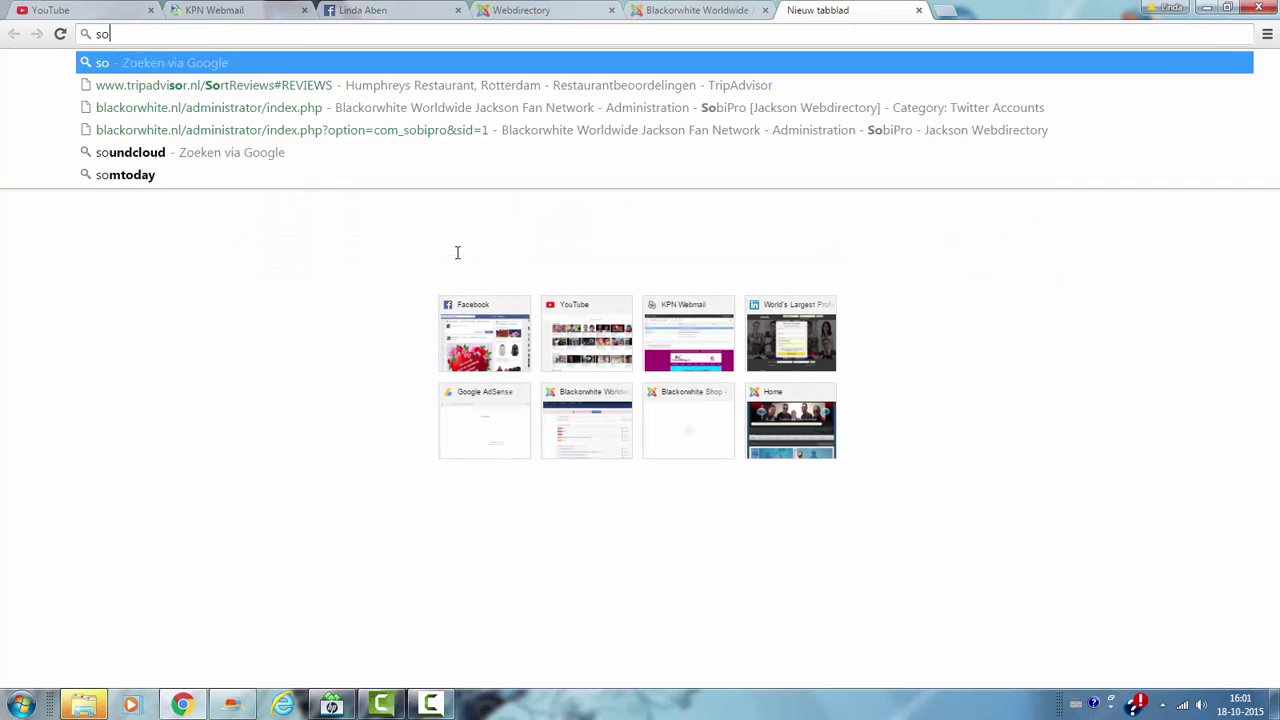
Step: Search Google for 'sobipro joomla' and open the first result
text(bipro )
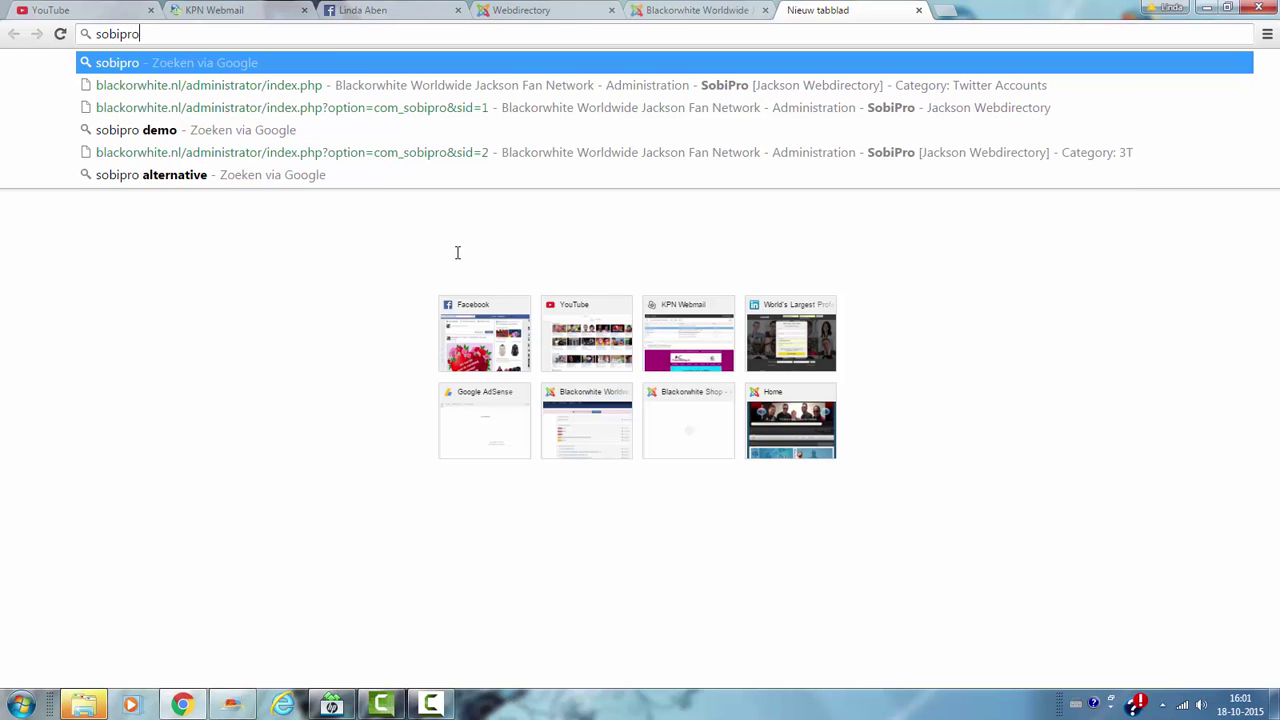
text(joomla)
key(Return)
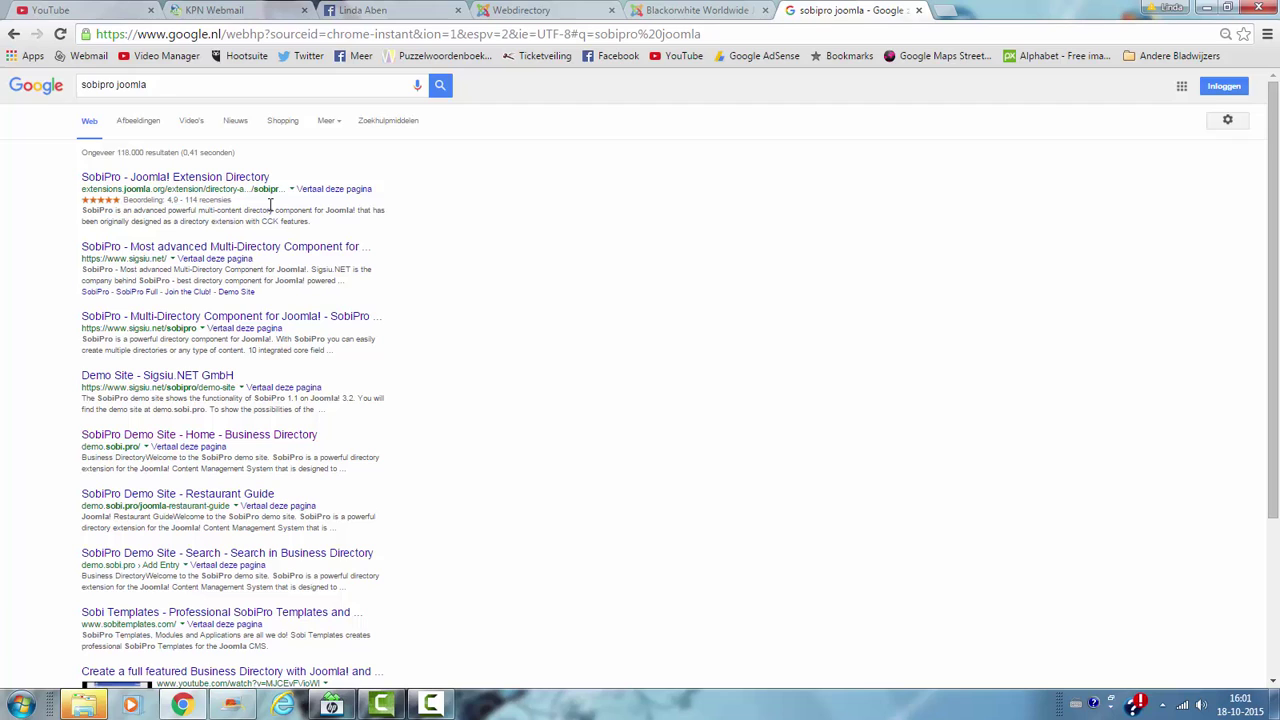
click(211, 184)
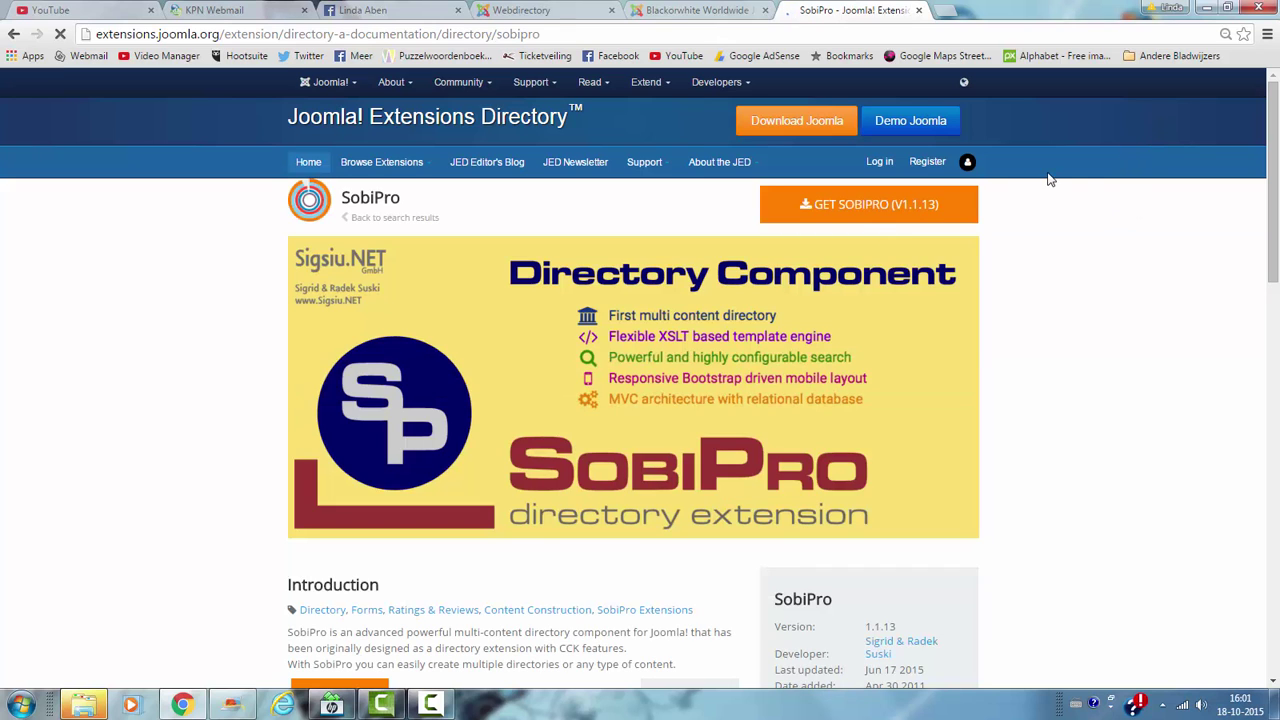
Step: Follow the SobiPro listing's Download button to the sigsiu.net download page
scroll(975, 428, down, 4)
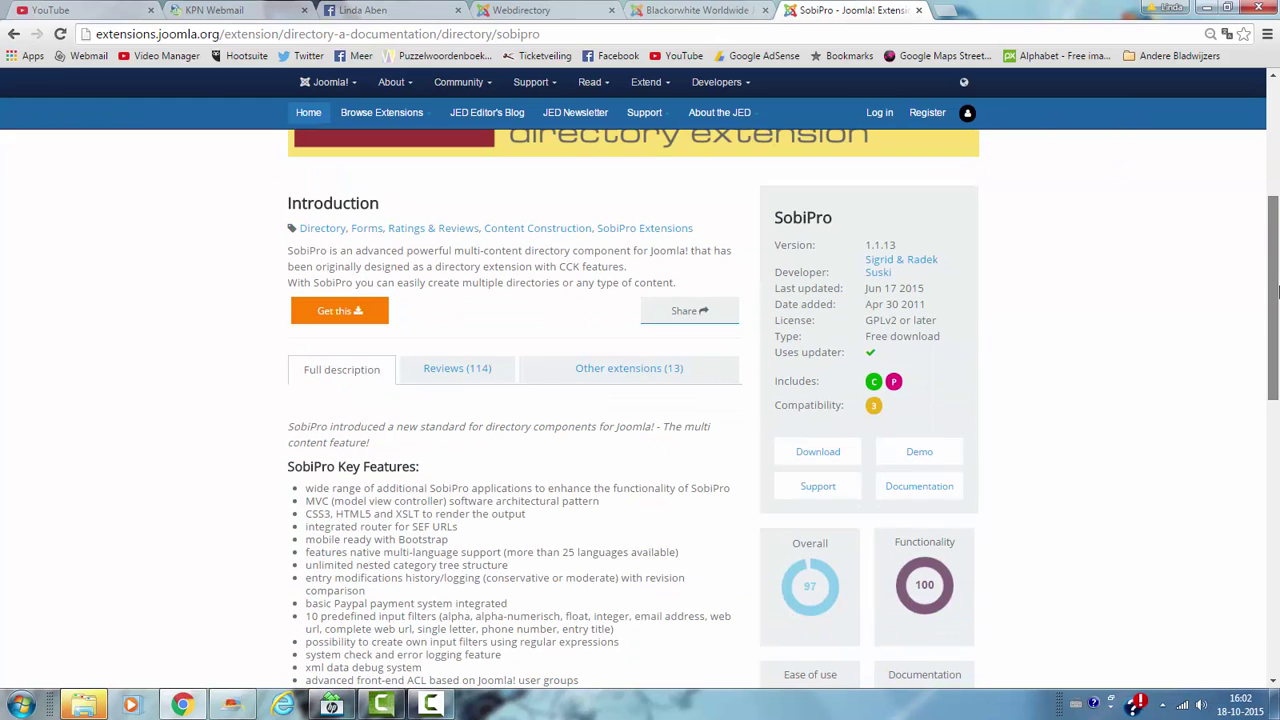
click(821, 449)
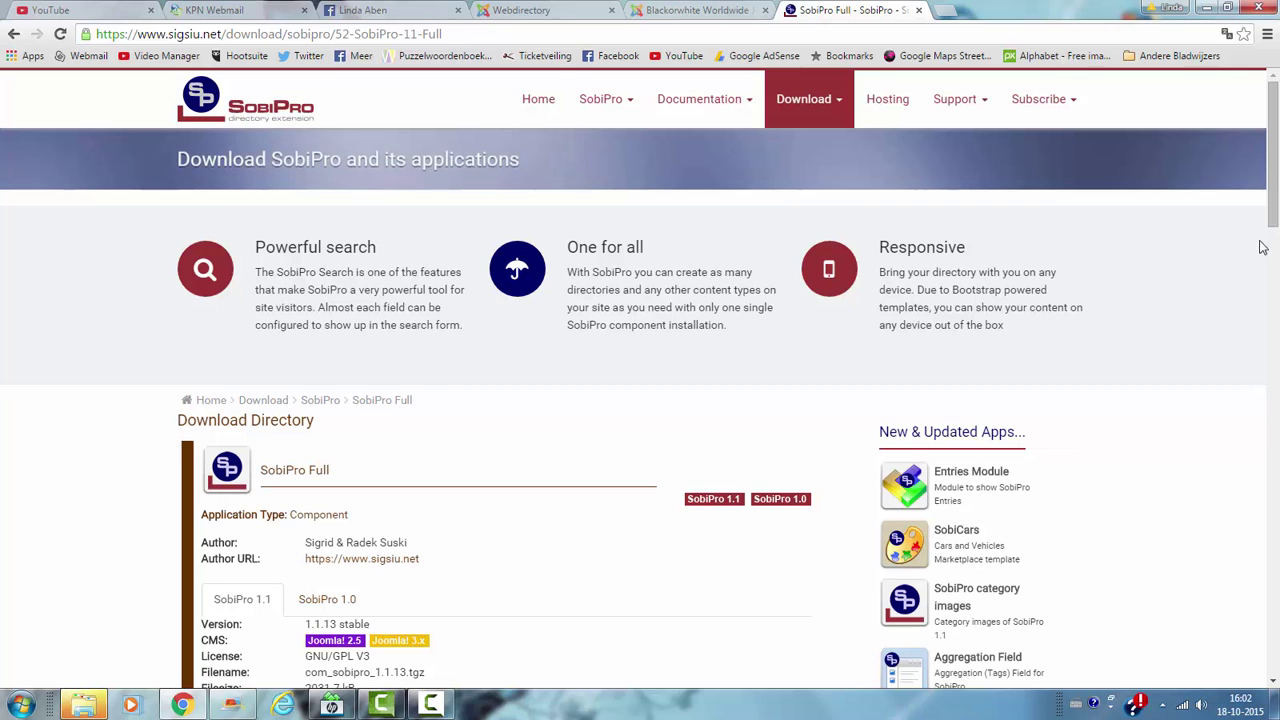
Step: Scroll the SobiPro Full page to the version 1.1.13 details for com_sobipro_1.1.13.tgz (2031.7 kB)
scroll(1274, 170, down, 5)
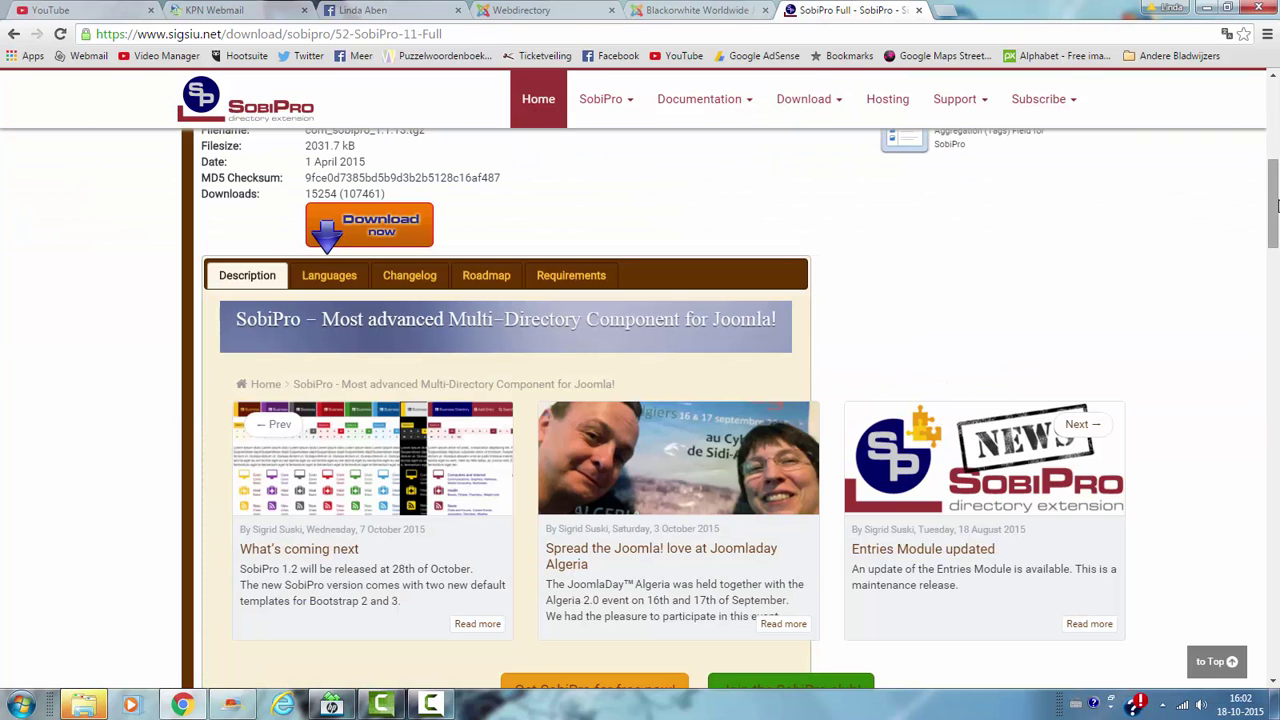
drag(1274, 170, 1272, 112)
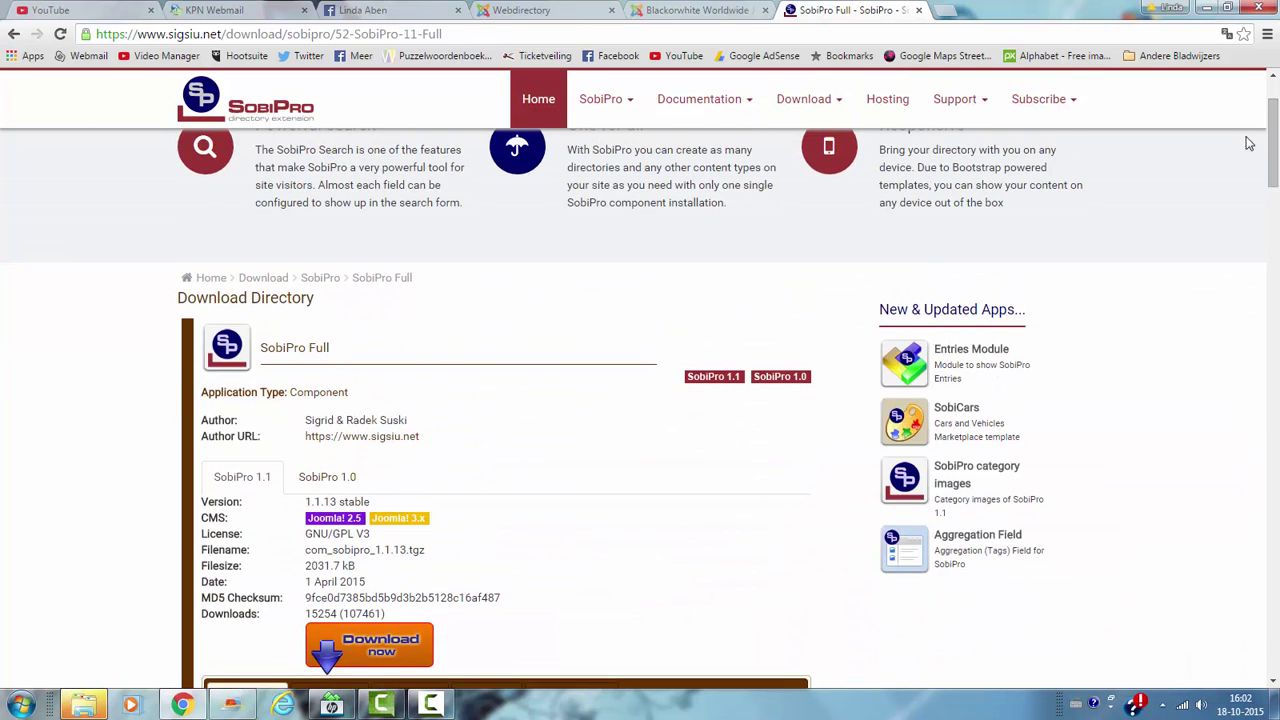